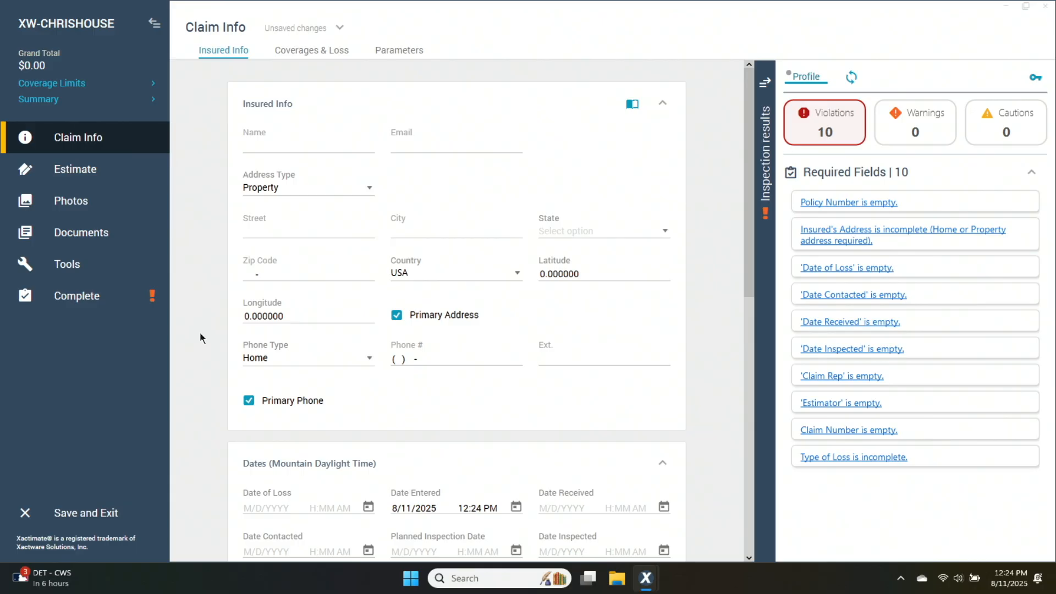
Open the estimate's sketch, place a 12' by 12' room on the Main Level and name it Entry/Foyer
left_click(765, 82)
left_click(132, 170)
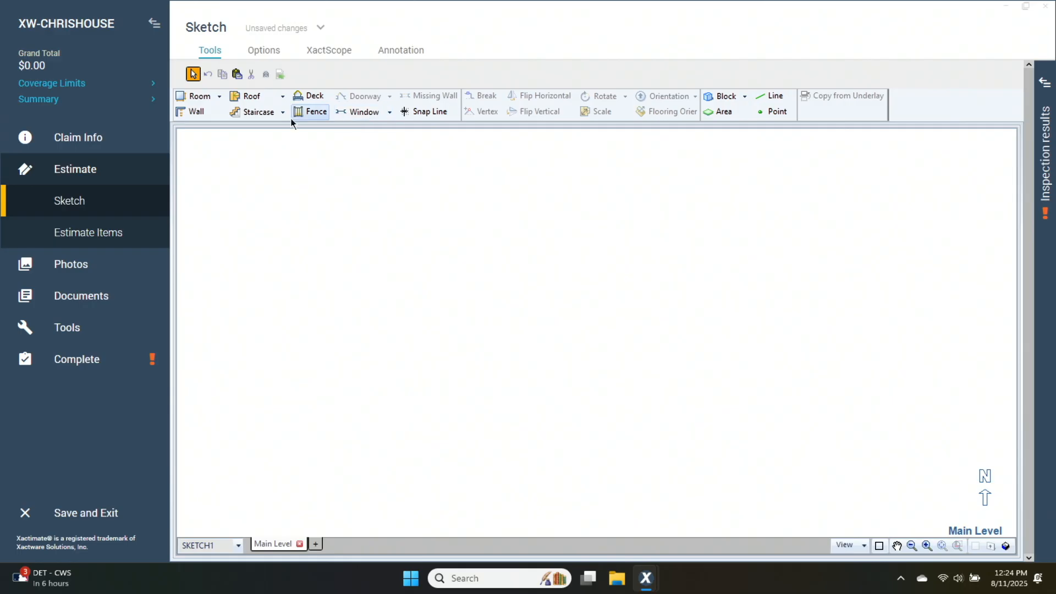
left_click(199, 97)
left_click(490, 267)
scroll(547, 327, "up", 2)
double_click(546, 318)
type("en")
key("Return")
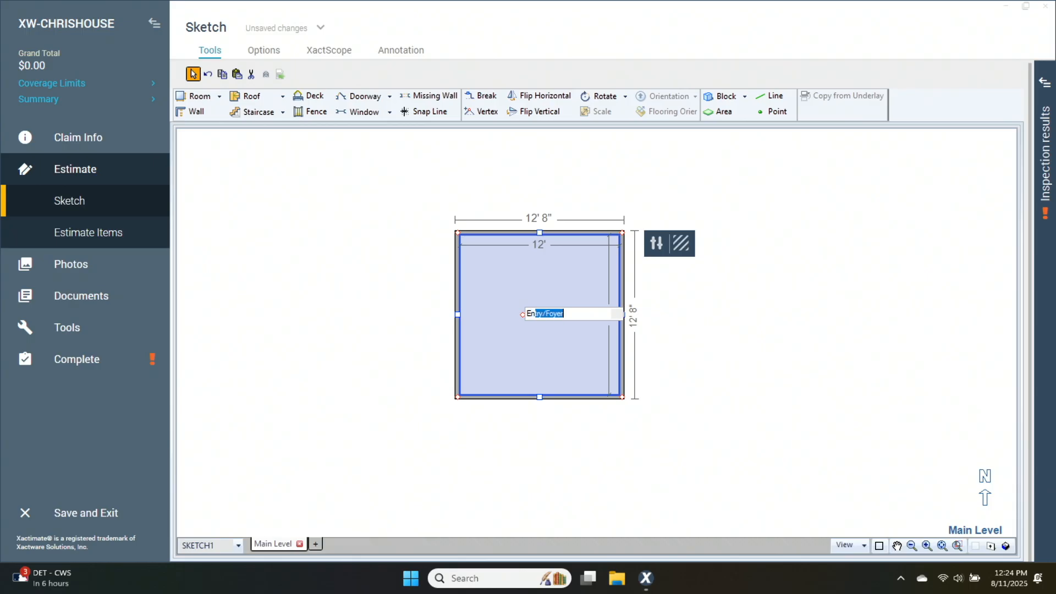
key("Return")
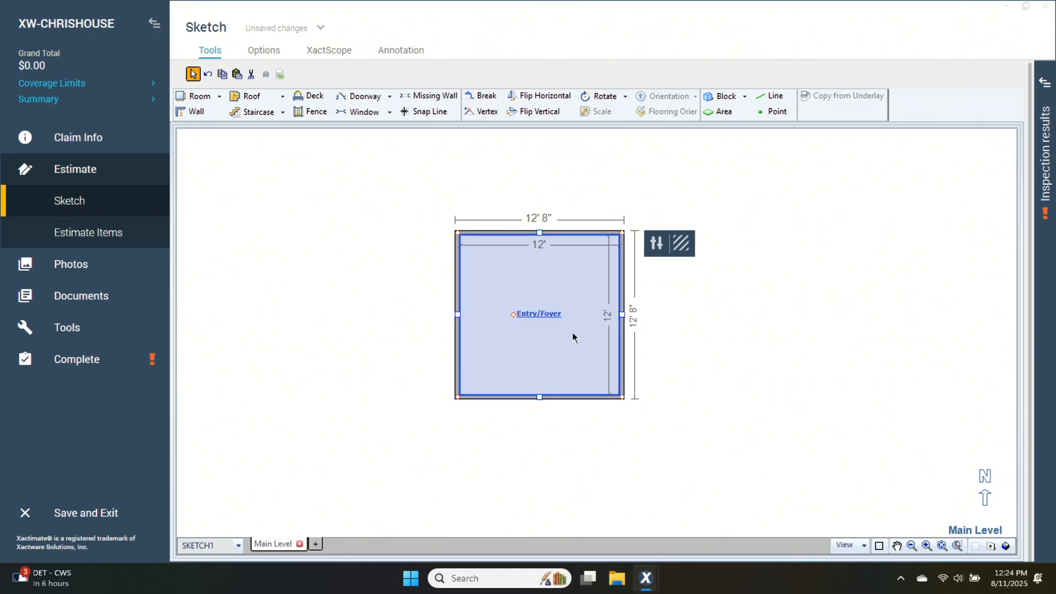
Resize the Entry/Foyer room to interior dimensions of 6' 10" by 6' 10"
left_click(620, 315)
left_click(538, 383)
type("6' 10")
key("Return")
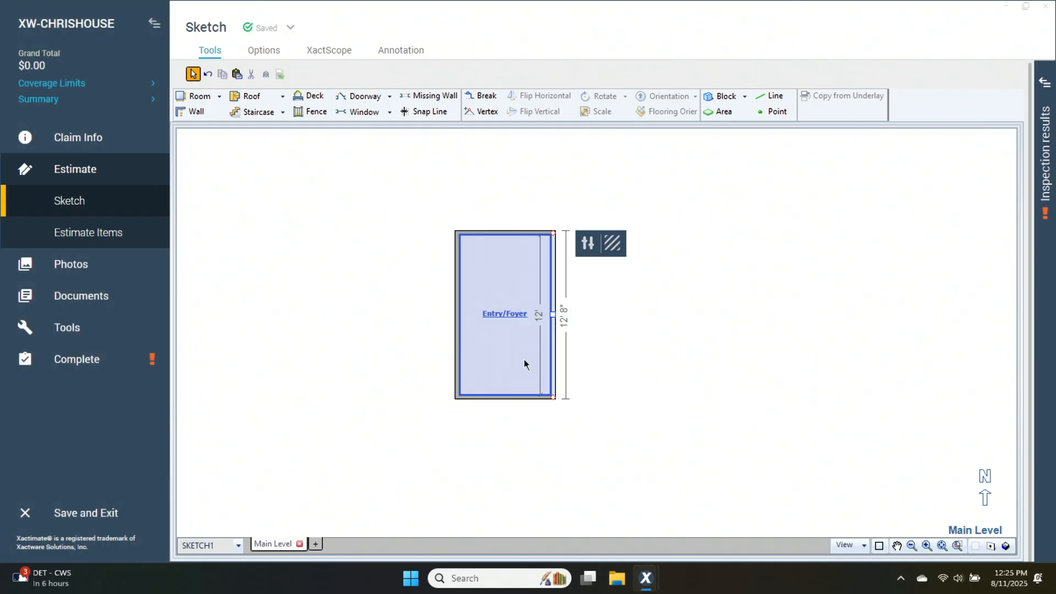
left_click(507, 238)
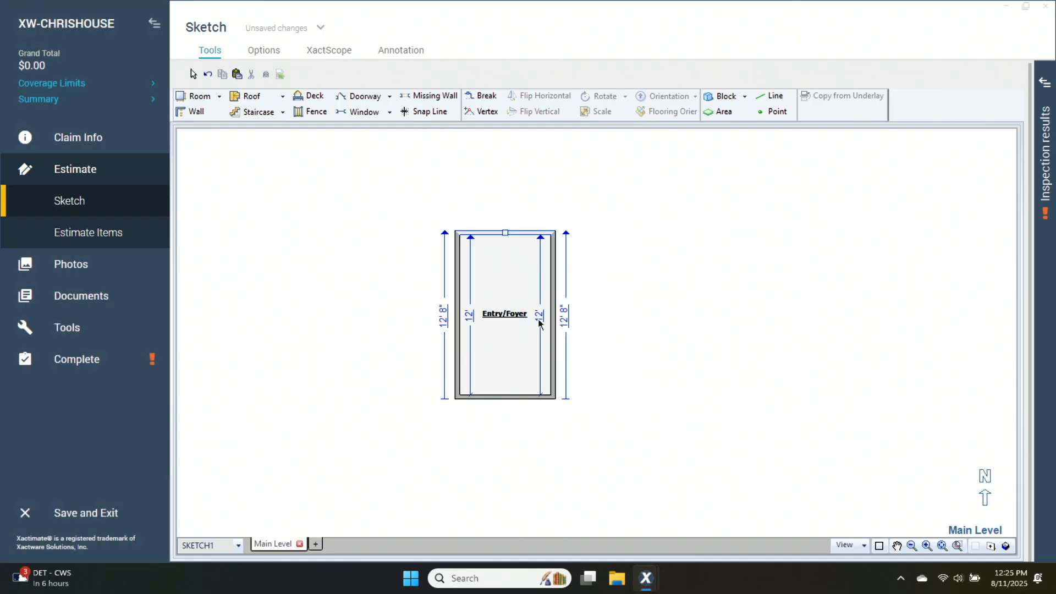
left_click(538, 322)
type("6' 10")
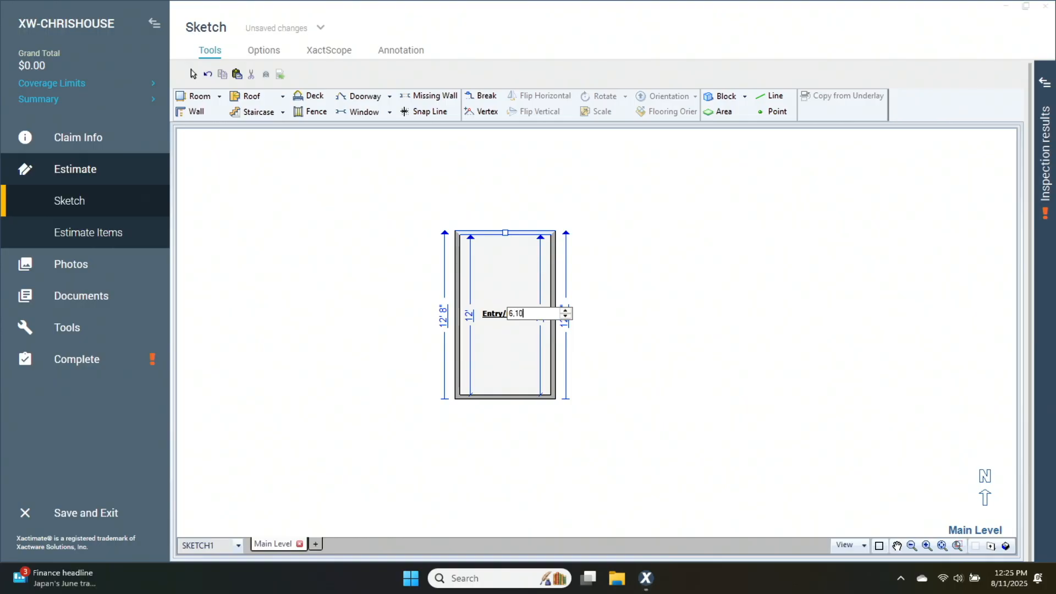
key("Return")
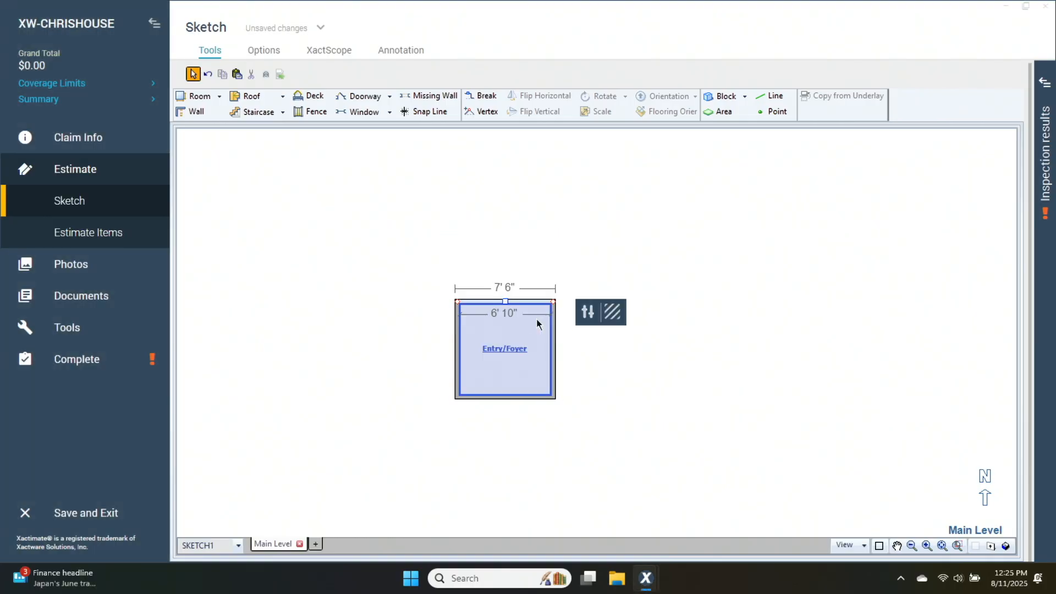
left_click(619, 342)
left_click(452, 385)
Place a "Regular w/ Landing" staircase horizontally above and east of the Entry/Foyer, ascending toward the east
scroll(448, 389, "up", 3)
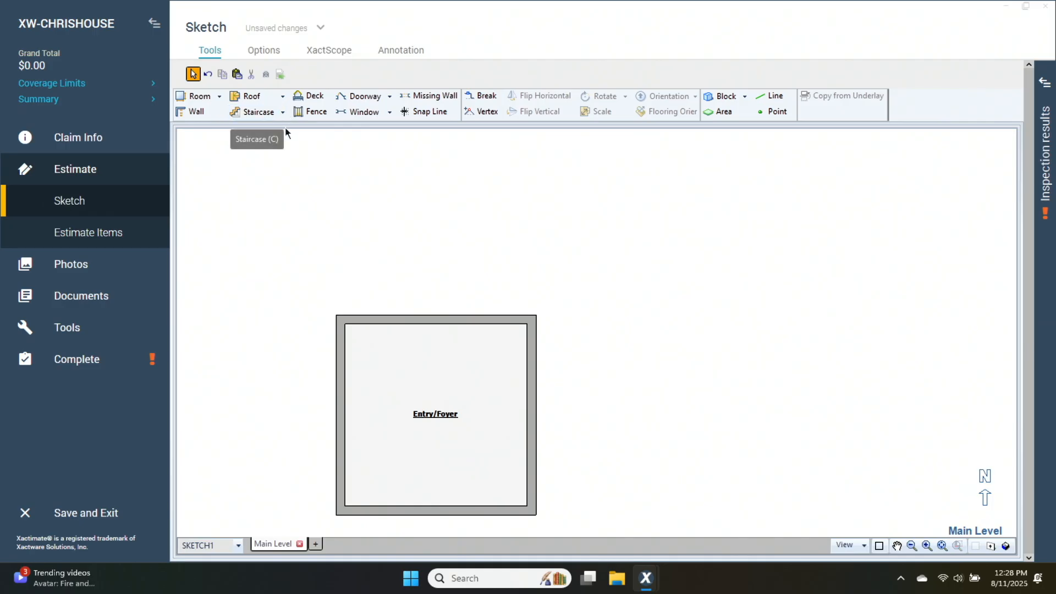
left_click(283, 112)
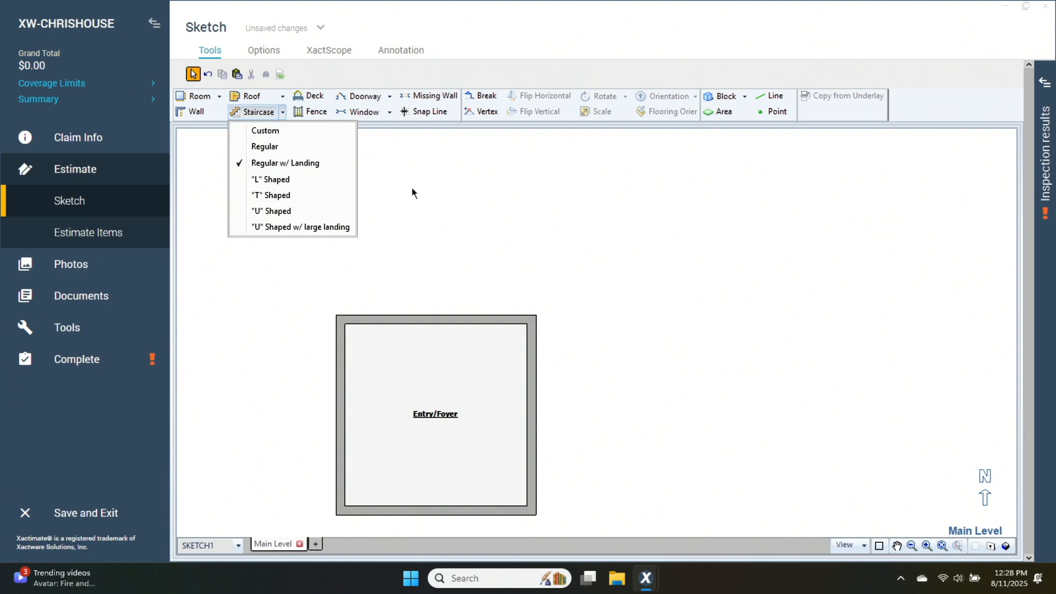
left_click(326, 165)
left_click_drag(326, 168, 699, 195)
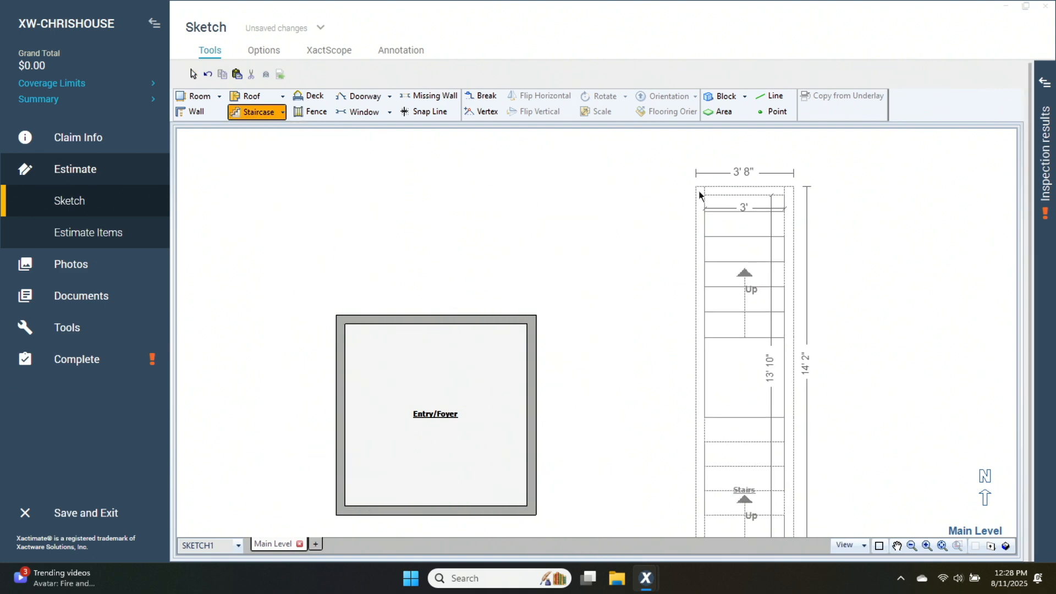
left_click_drag(700, 195, 881, 297)
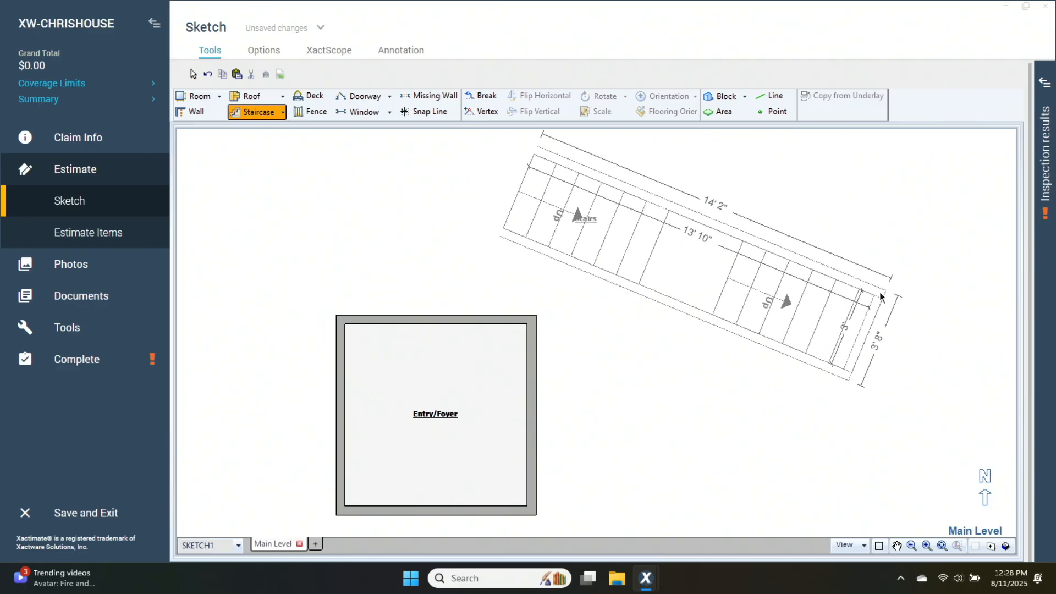
left_click_drag(881, 297, 848, 168)
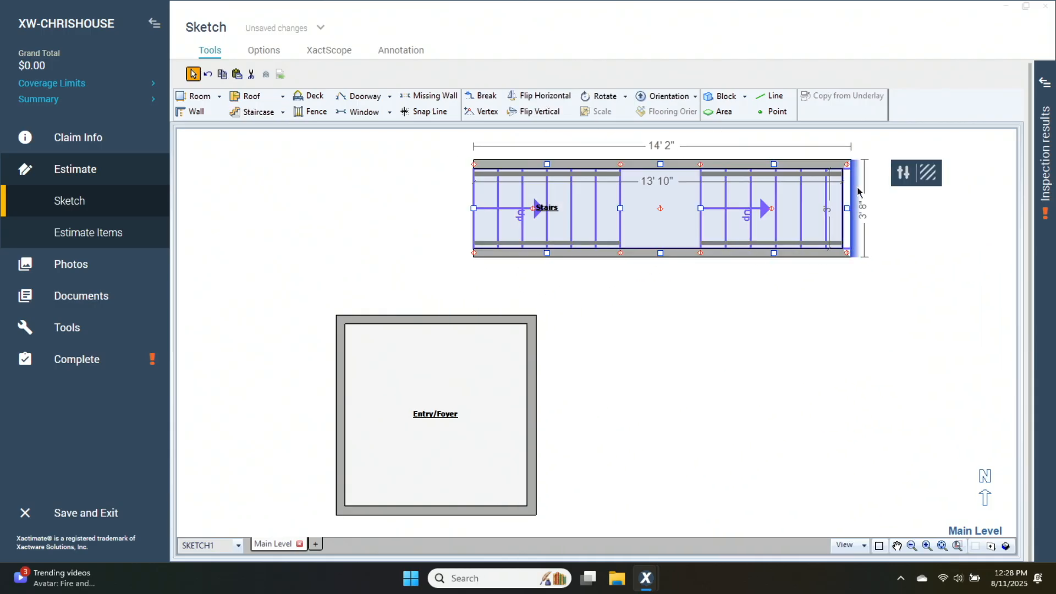
Collapse the navigation sidebar to enlarge the sketch area around the staircase
scroll(783, 184, "up", 1)
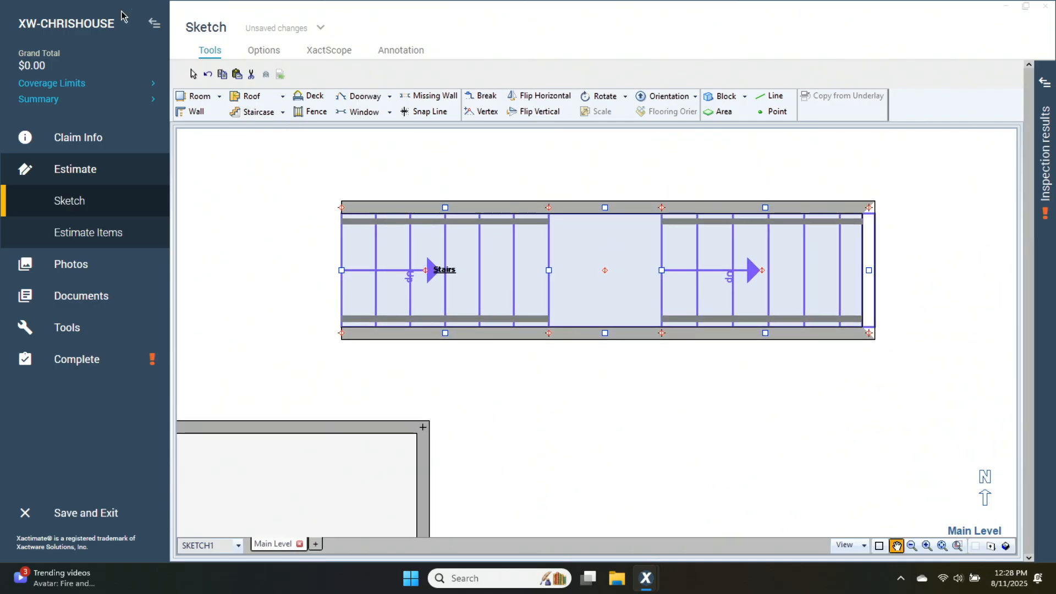
left_click(154, 23)
scroll(390, 226, "down", 2)
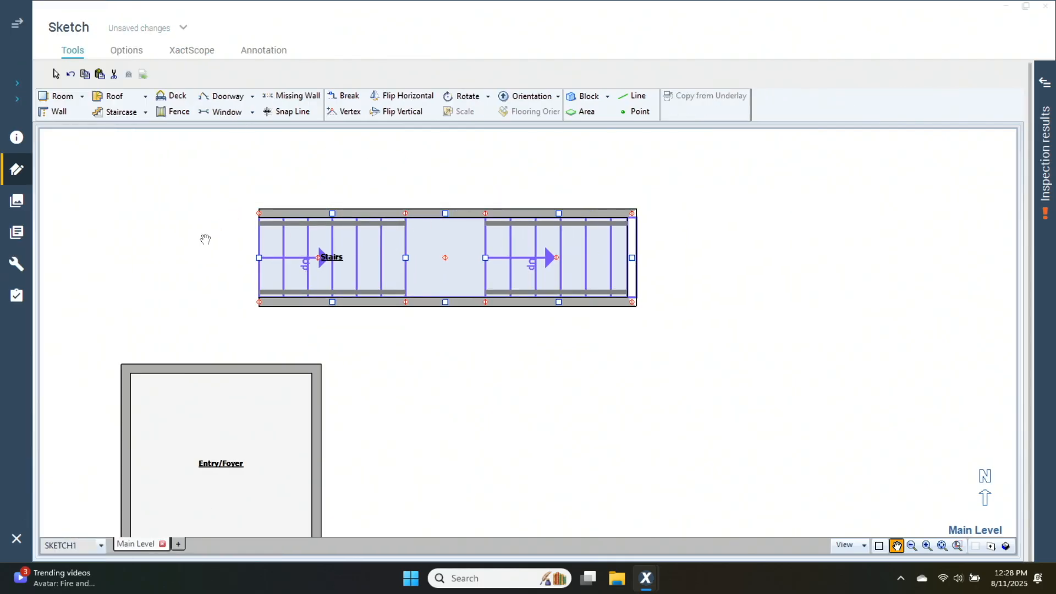
key("Escape")
Examine the dimensions of the whole staircase, its two flights and its landing
left_click(519, 269)
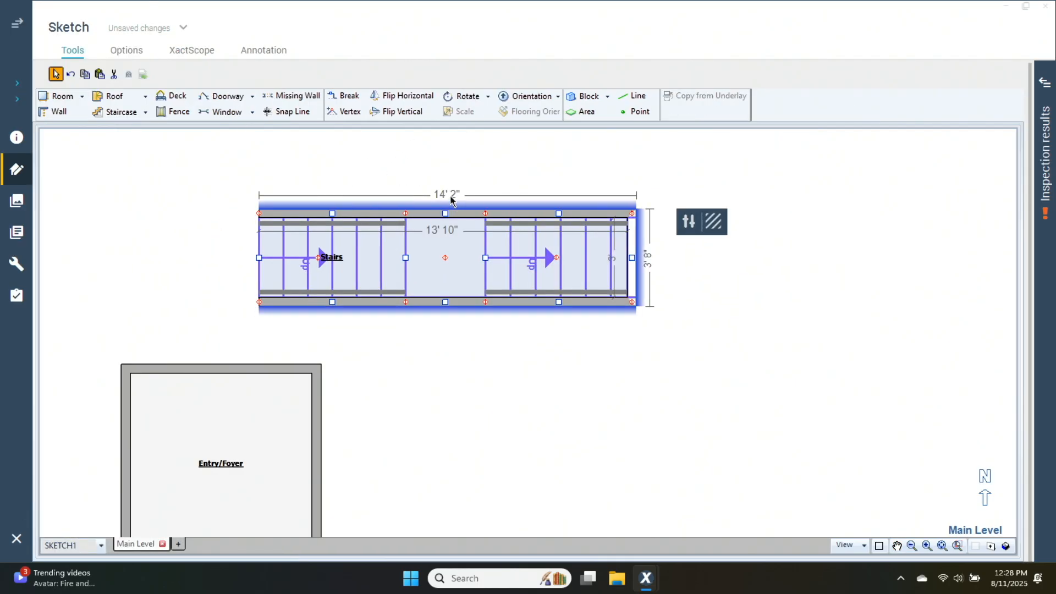
left_click(351, 255)
left_click(576, 287)
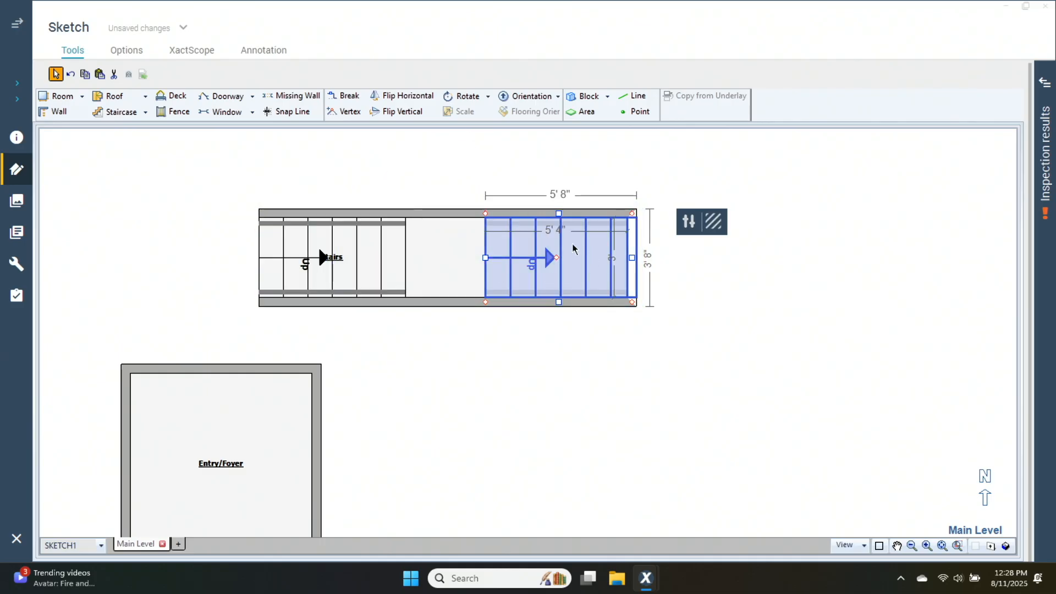
left_click(446, 252)
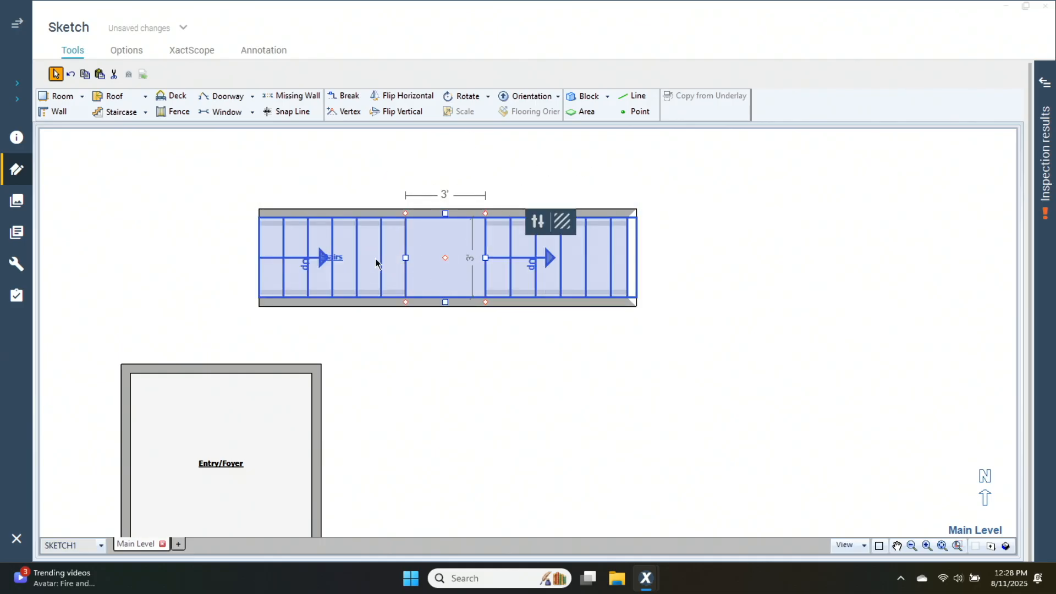
key("Escape")
left_click(617, 412)
Set the length of the lower stair flight to 5' 10" by moving its edge with the landing
left_click(373, 274)
left_click(405, 258)
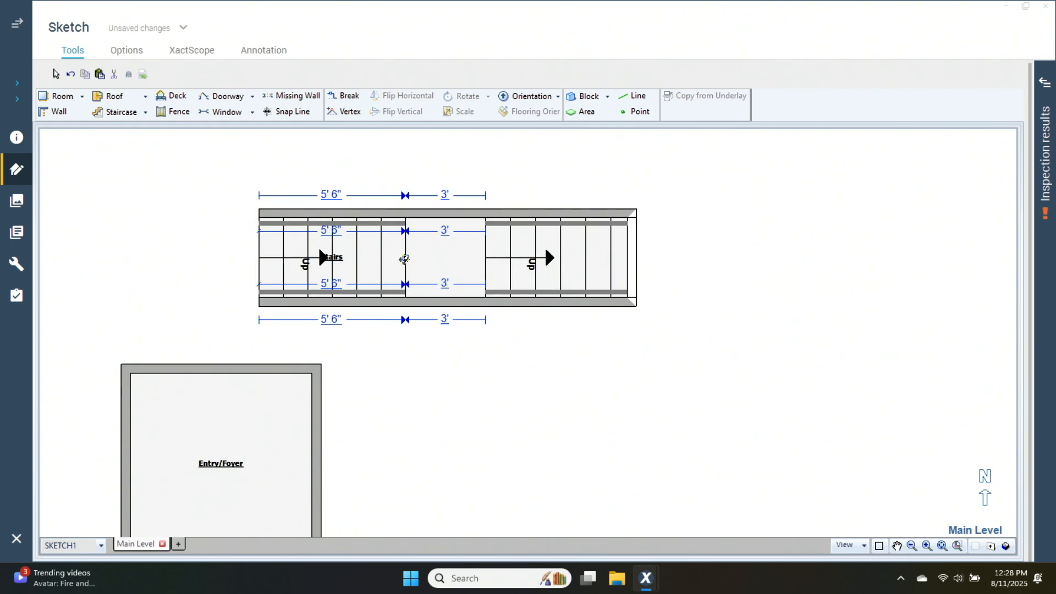
left_click(329, 232)
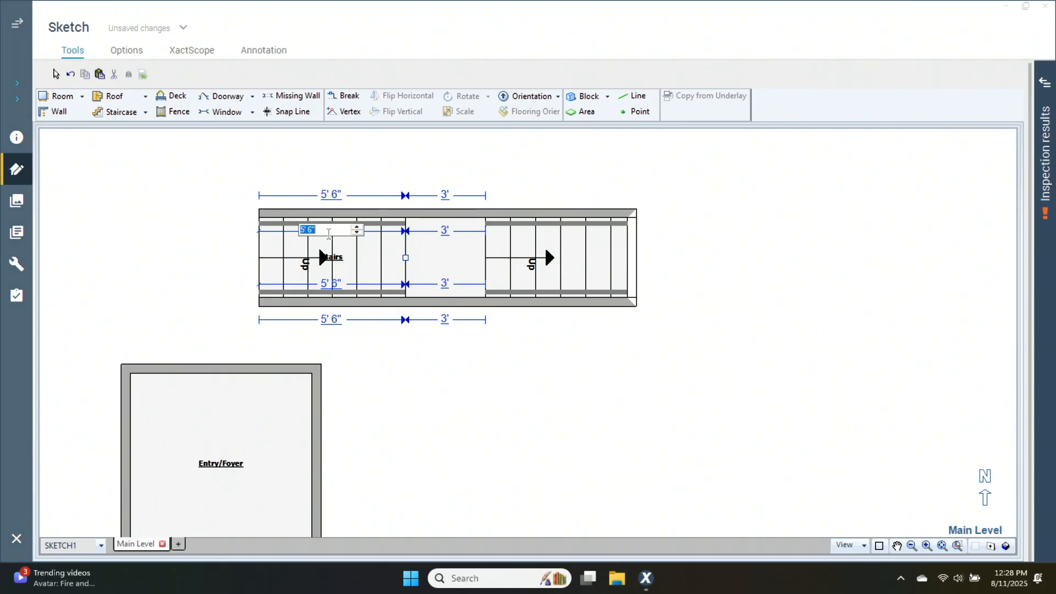
type("5")
key("Return")
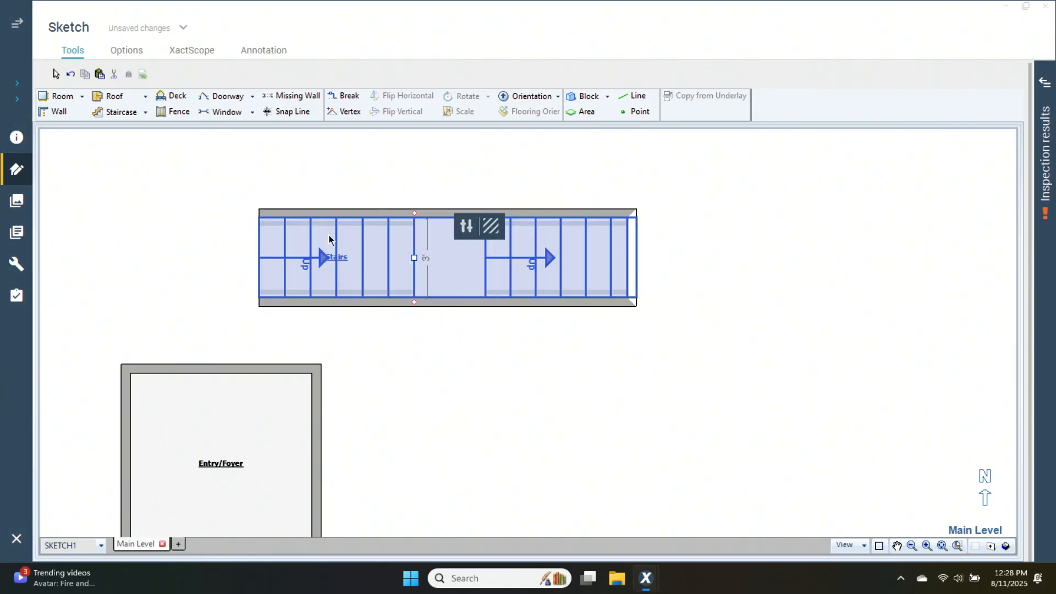
Try setting the stair landing's length to 5' 10", and undo that change
left_click(451, 258)
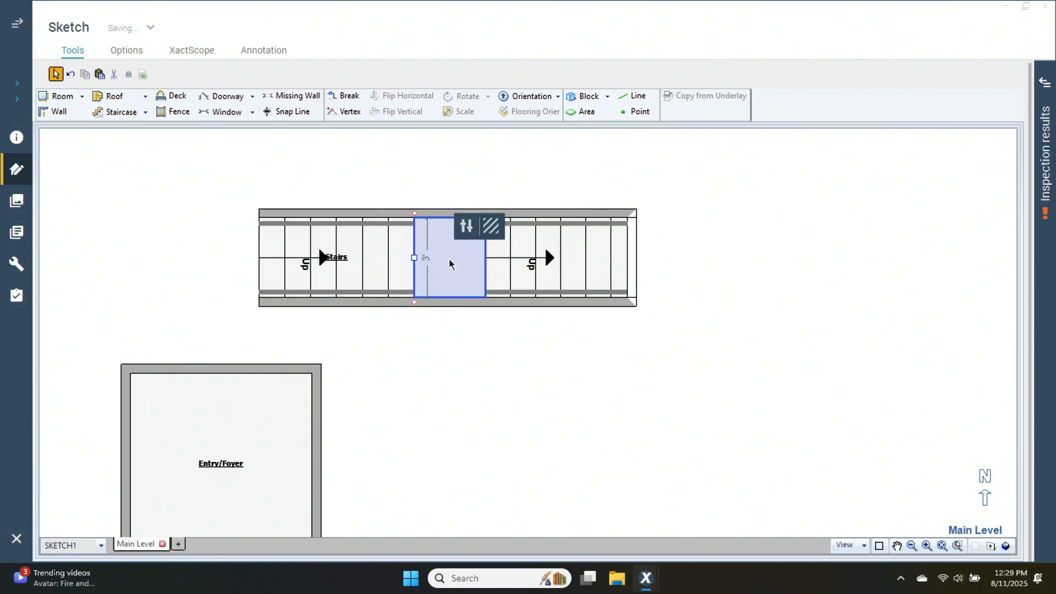
left_click(485, 257)
left_click(460, 228)
type("5")
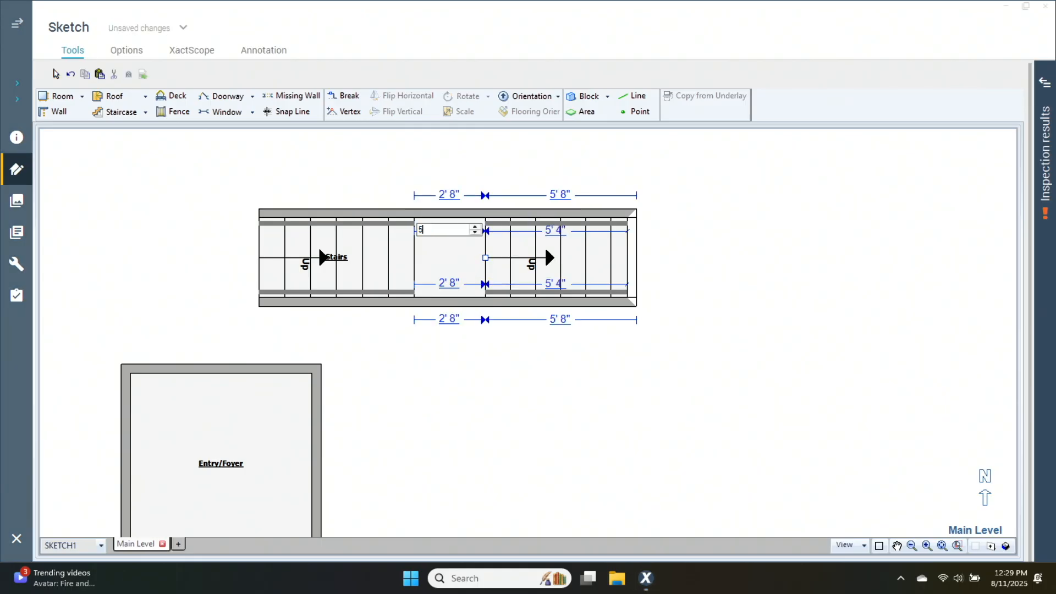
type(",10")
key("Return")
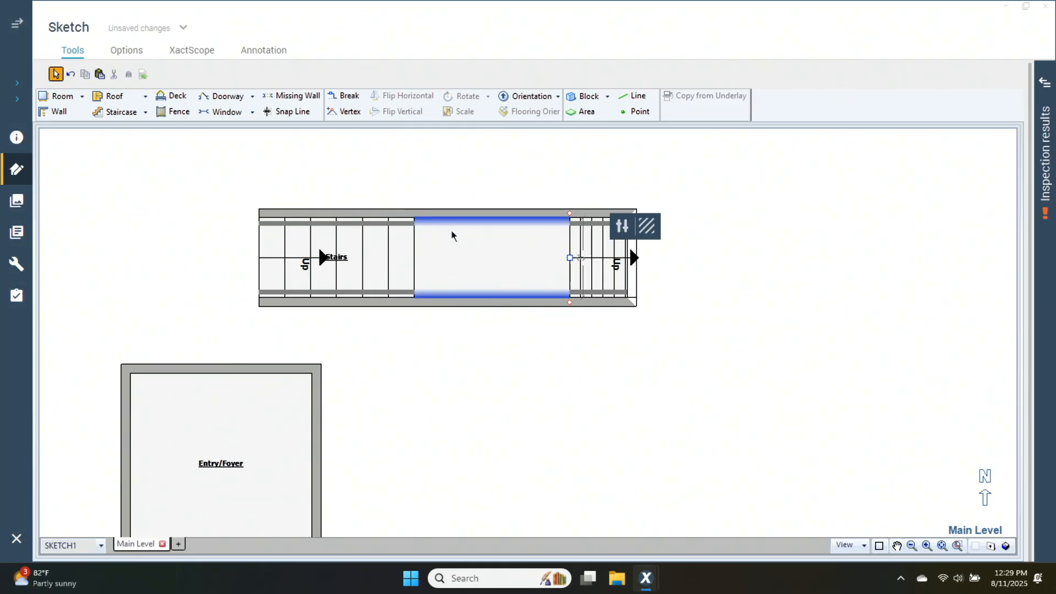
key("ctrl+z")
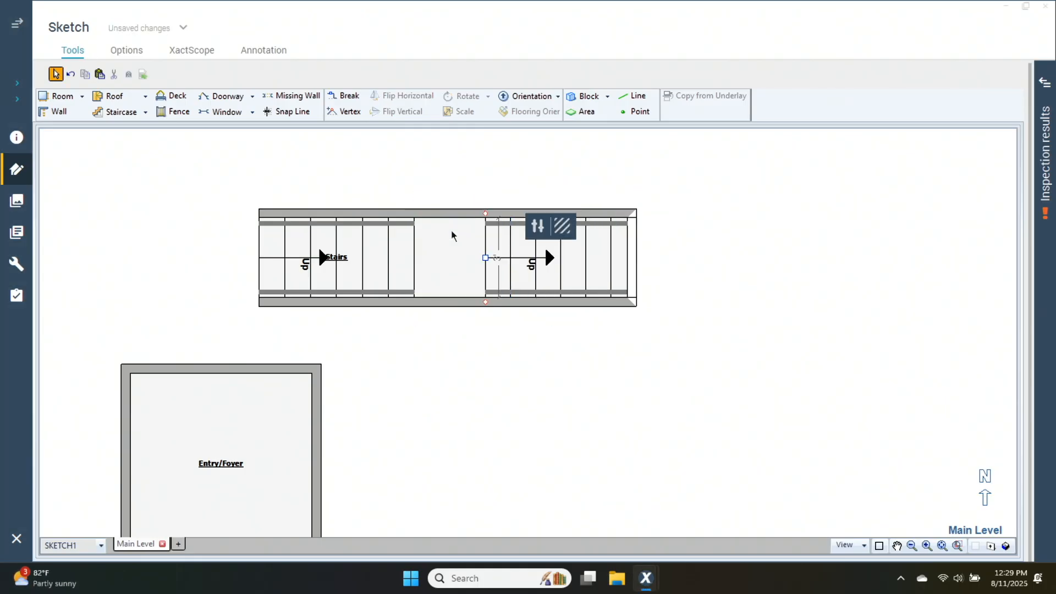
Set the stair landing's length to 3' 4" by moving its edge with the upper flight
left_click(485, 257)
left_click(449, 230)
type("3")
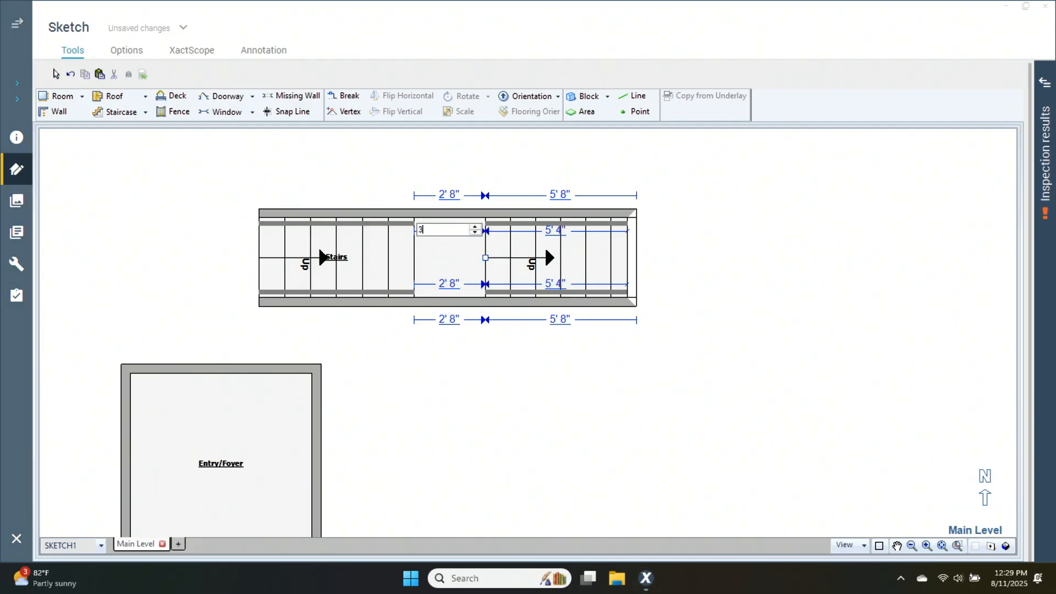
type(",4")
key("Return")
Set the upper flight's length to 5' 10" and check the whole staircase's overall dimensions
left_click(567, 259)
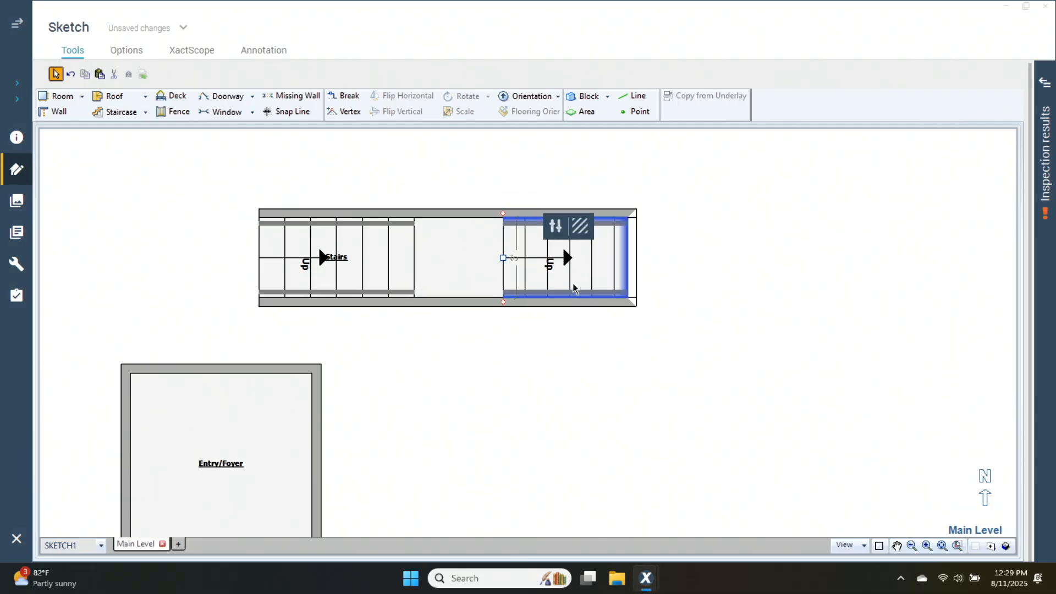
left_click(566, 259)
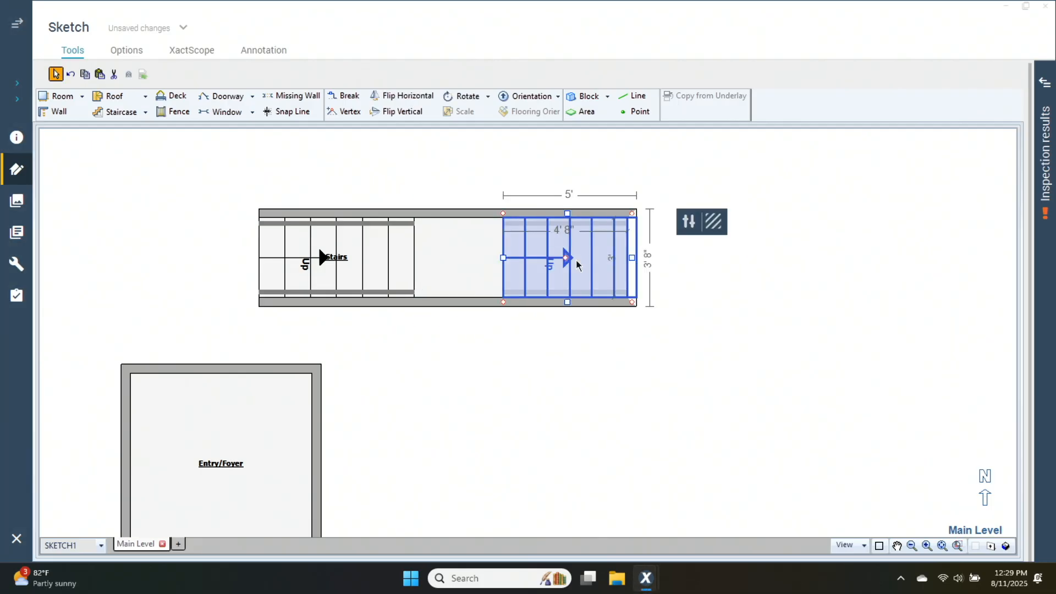
left_click(556, 231)
type("5,")
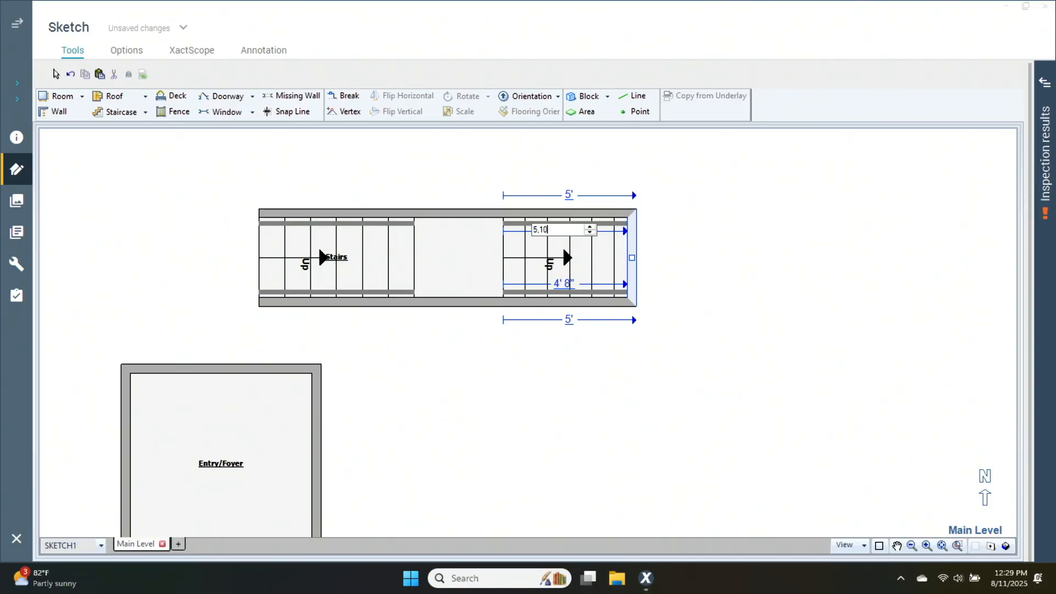
type("10")
key("Return")
left_click_drag(287, 154, 770, 354)
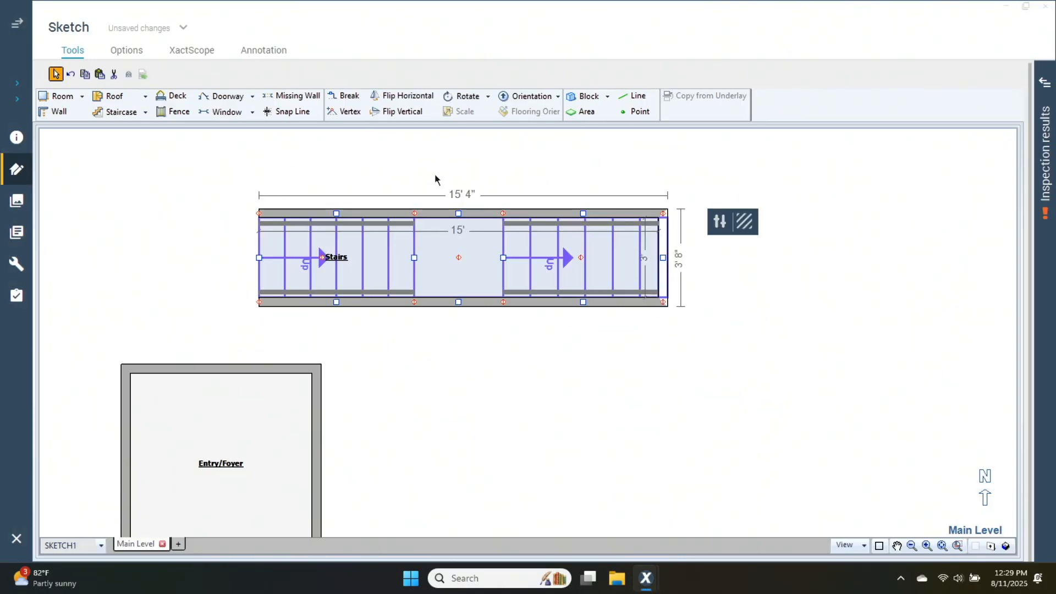
left_click(627, 286)
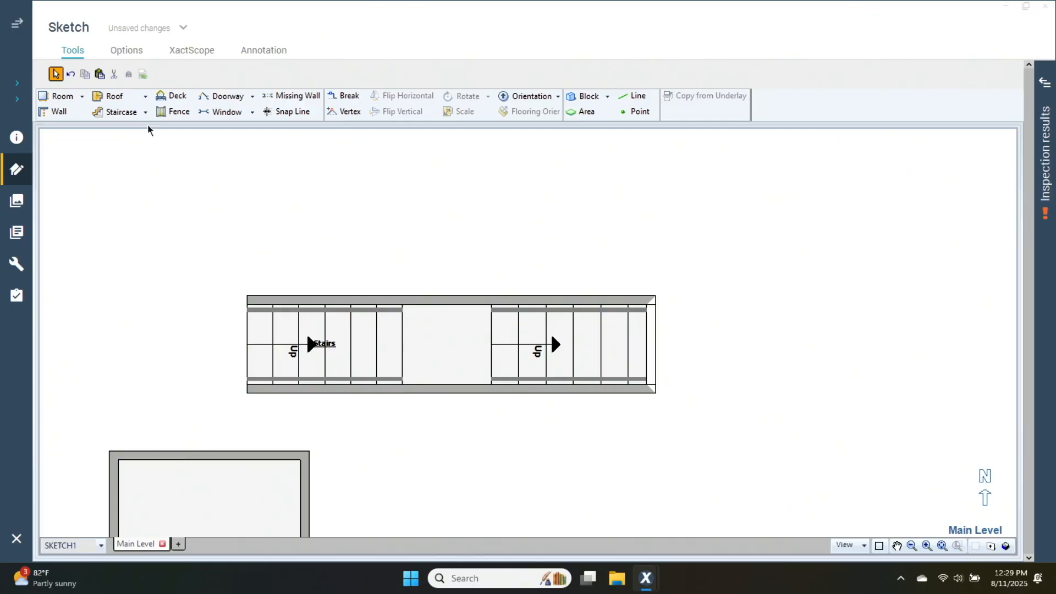
Draw a custom straight staircase north of the existing one, with a six-tread flight, a 3' 4" landing and a second six-tread flight
left_click(146, 113)
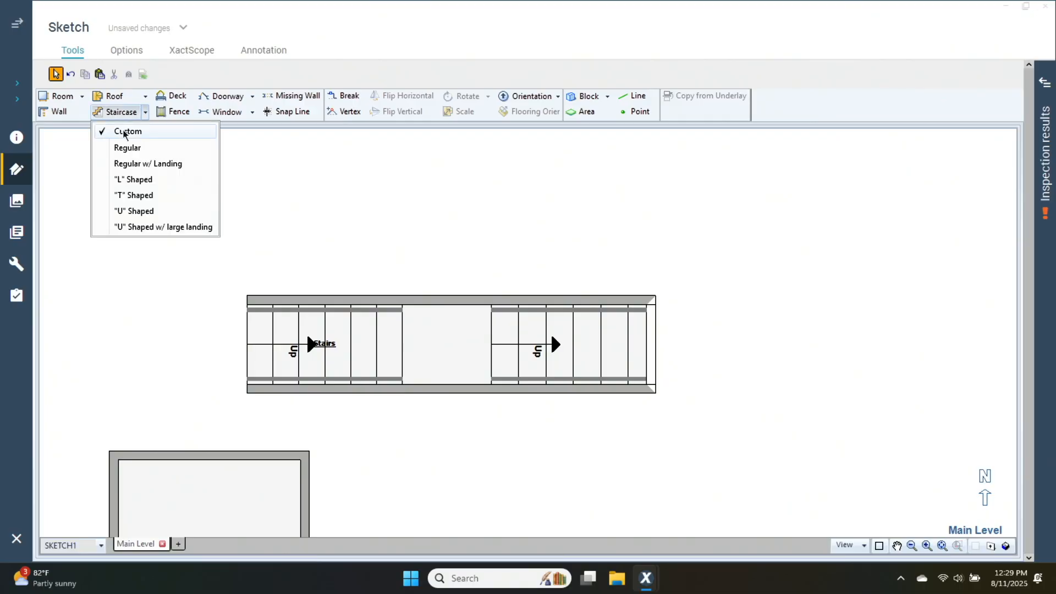
left_click(126, 131)
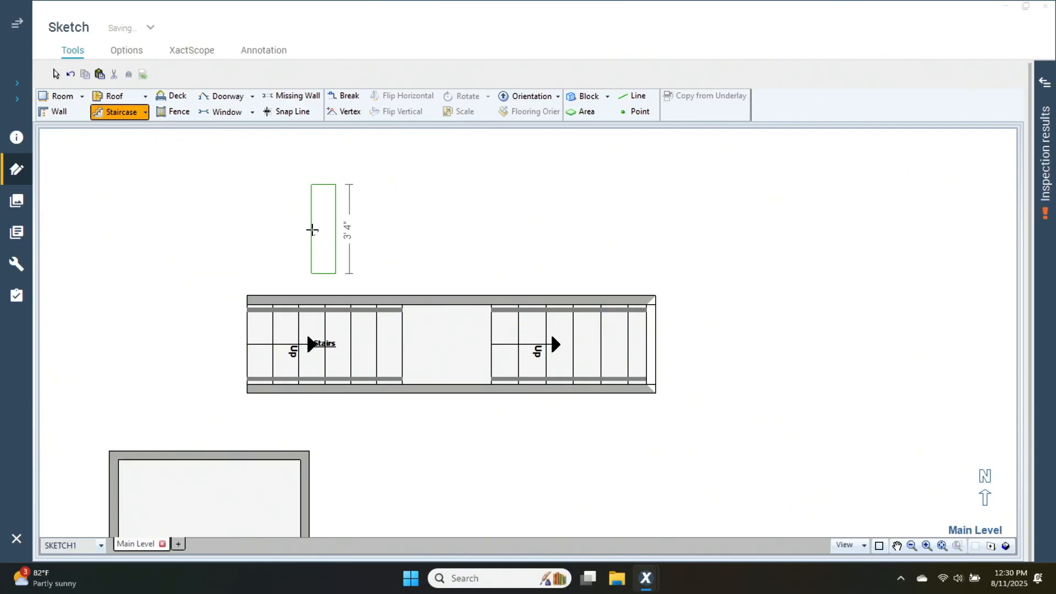
key("Right")
key("Right")
key("Right")
key("Right")
key("Right")
key("Right")
key("Right")
key("Right")
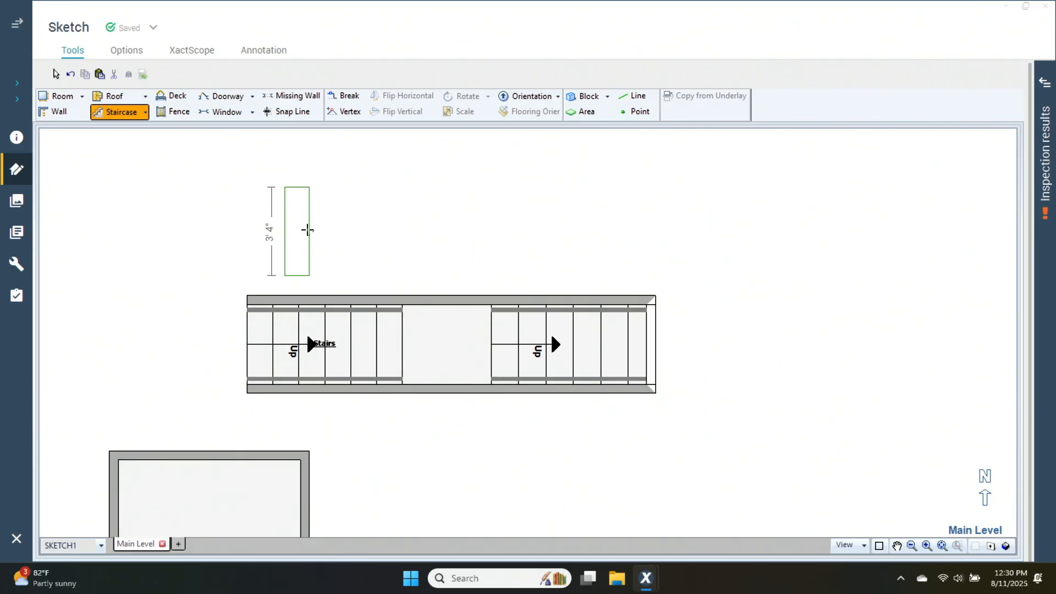
left_click_drag(272, 207, 401, 222)
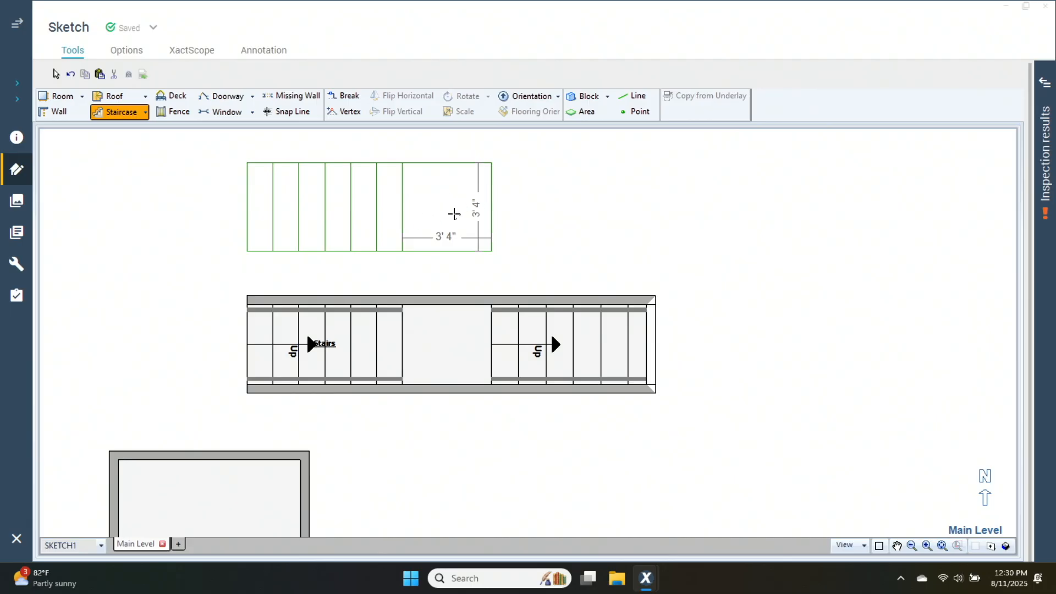
mouse_move(492, 209)
left_mouse_down()
mouse_move(978, 208)
mouse_move(507, 227)
mouse_move(391, 220)
mouse_move(646, 219)
left_mouse_up()
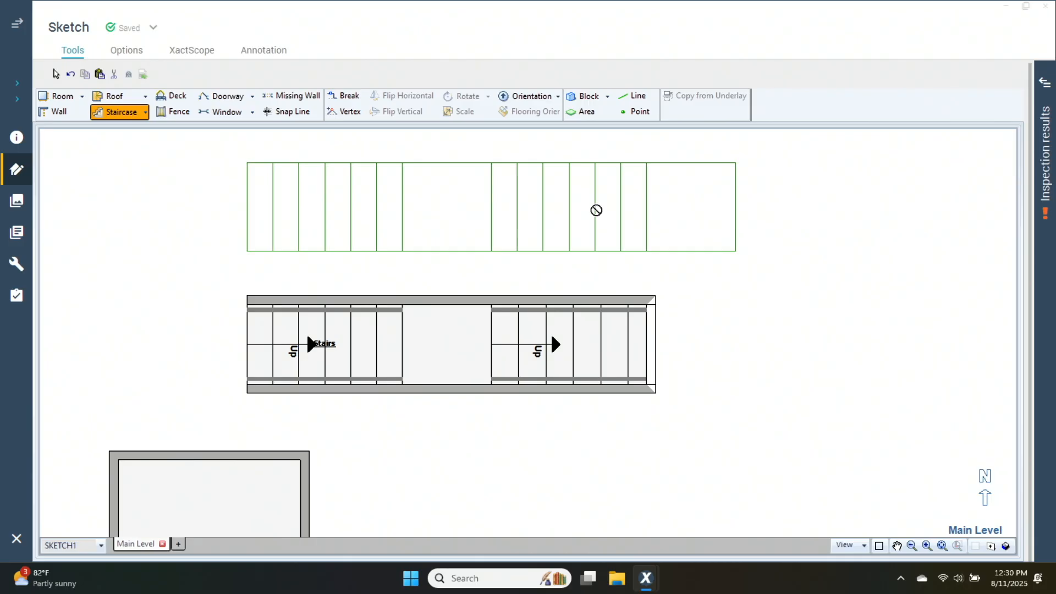
left_click(596, 212)
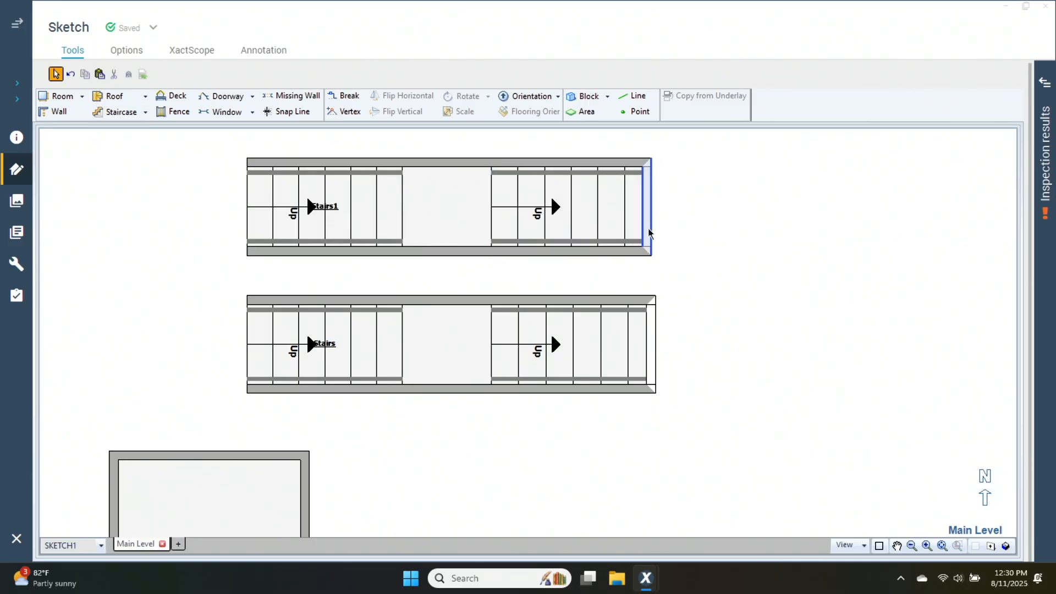
Set the length of the new custom staircase's upper flight to 5' 10" by moving its end edge
left_click(604, 233)
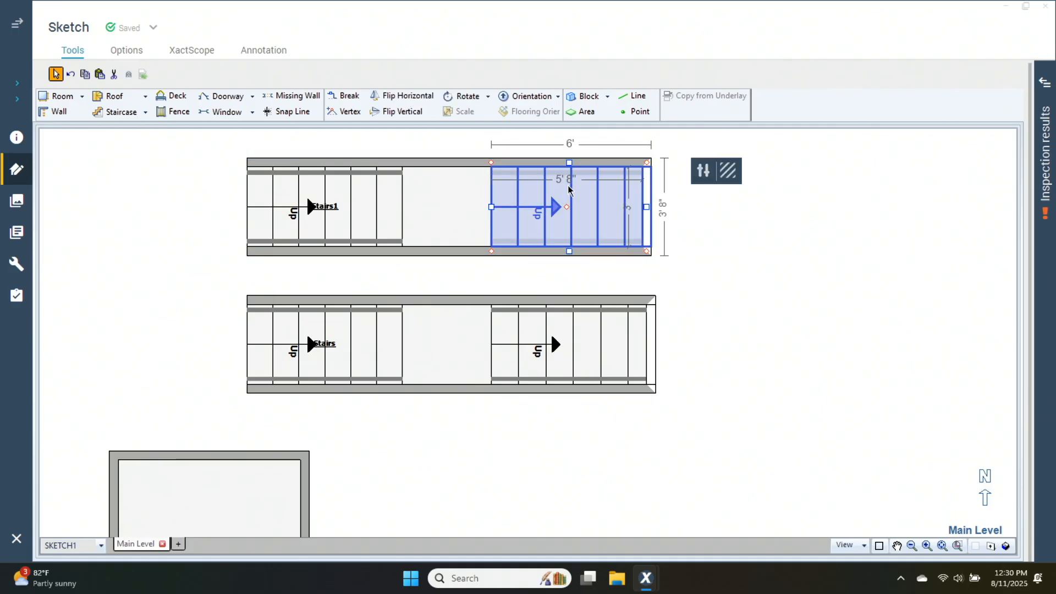
key("ctrl")
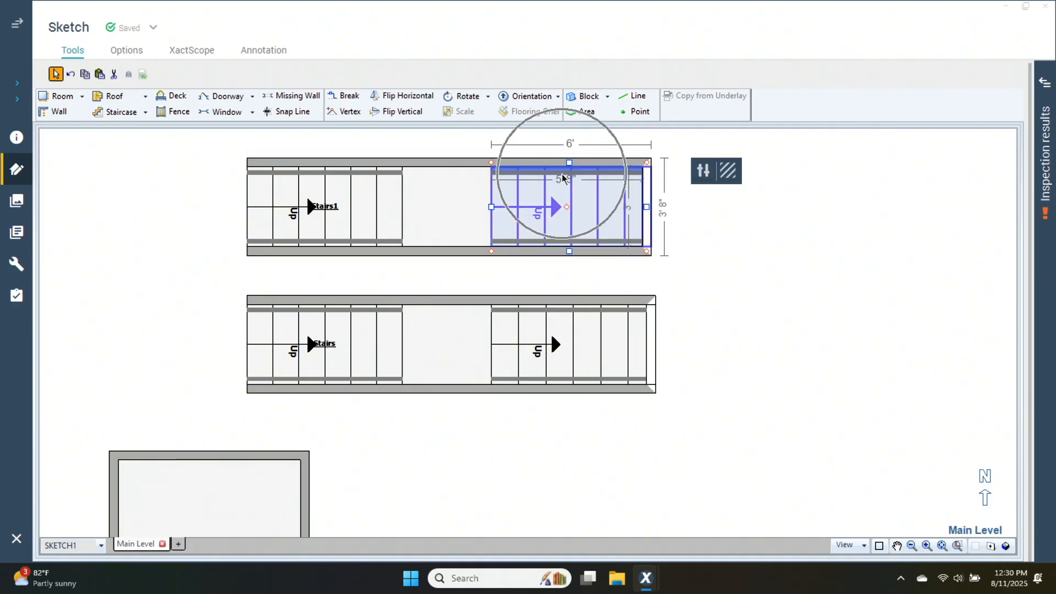
left_click(646, 207)
left_click(572, 179)
type("5,10")
key("Return")
left_click_drag(255, 141, 361, 196)
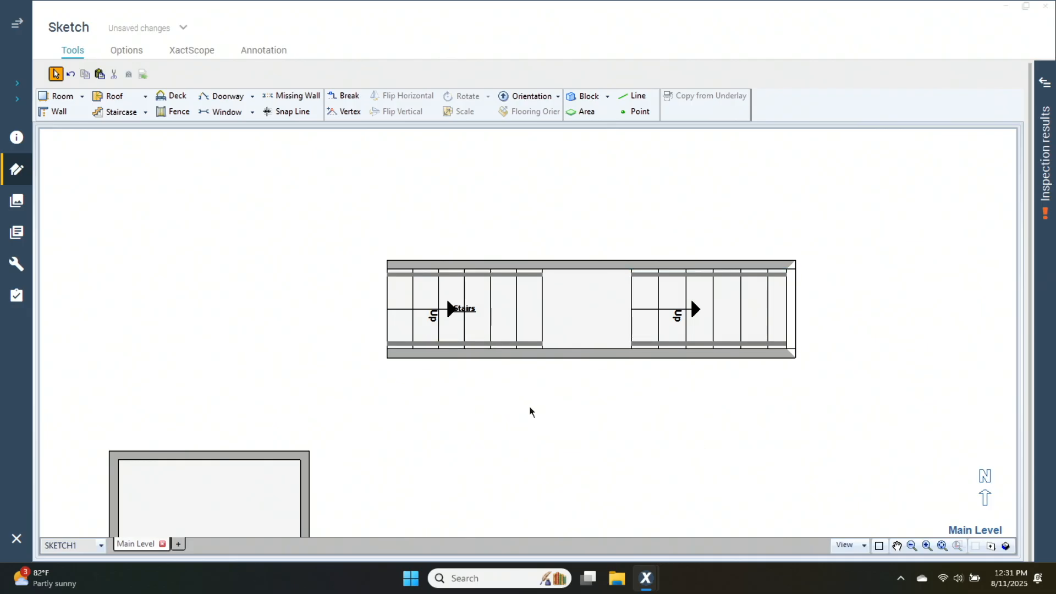
Angle the lower flight diagonally to the southwest by moving the two corners at its starting edge
left_click(389, 356)
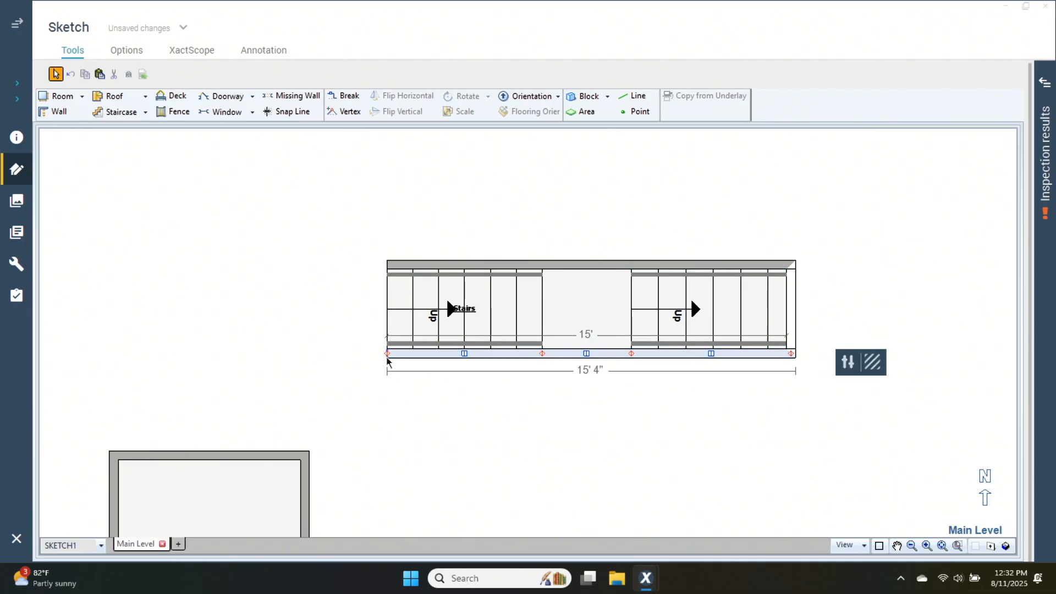
left_click_drag(384, 354, 481, 427)
left_click(383, 265)
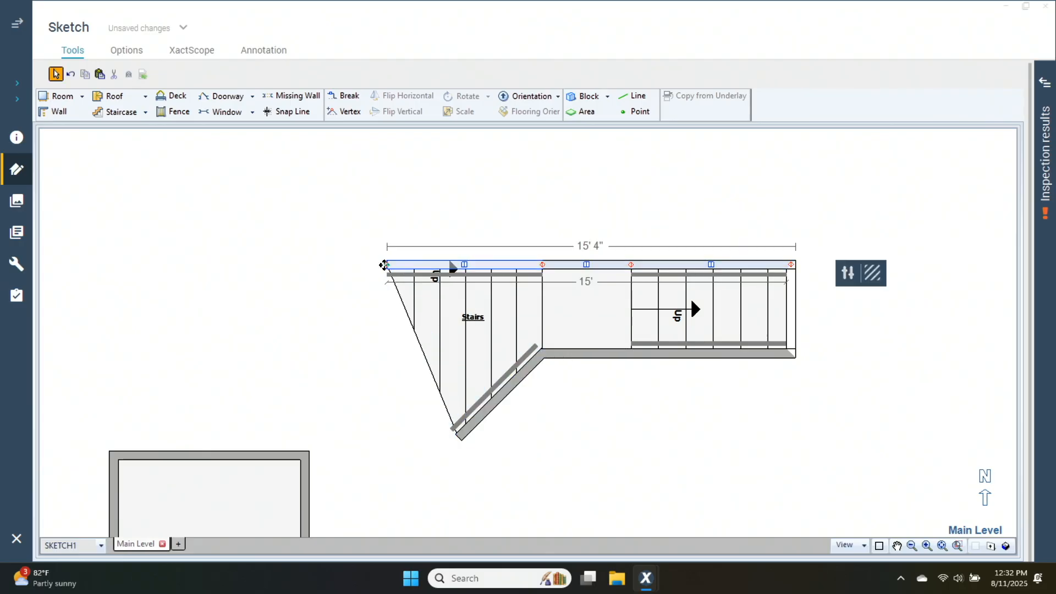
left_click_drag(383, 265, 372, 424)
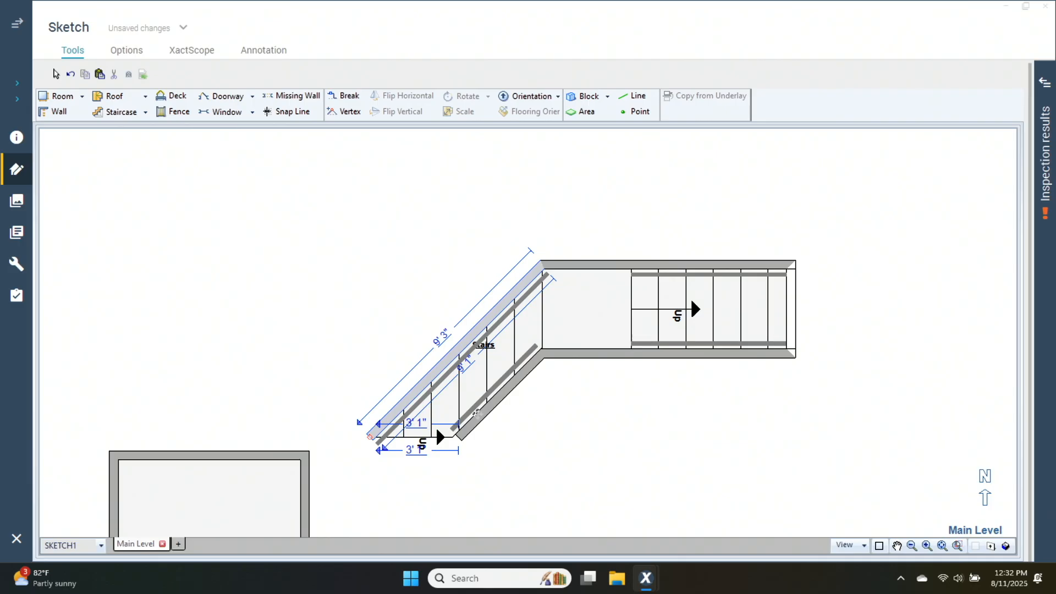
Set the angled lower flight's inner wall length to 3' 6" by moving the flight's starting edge
left_click(469, 428)
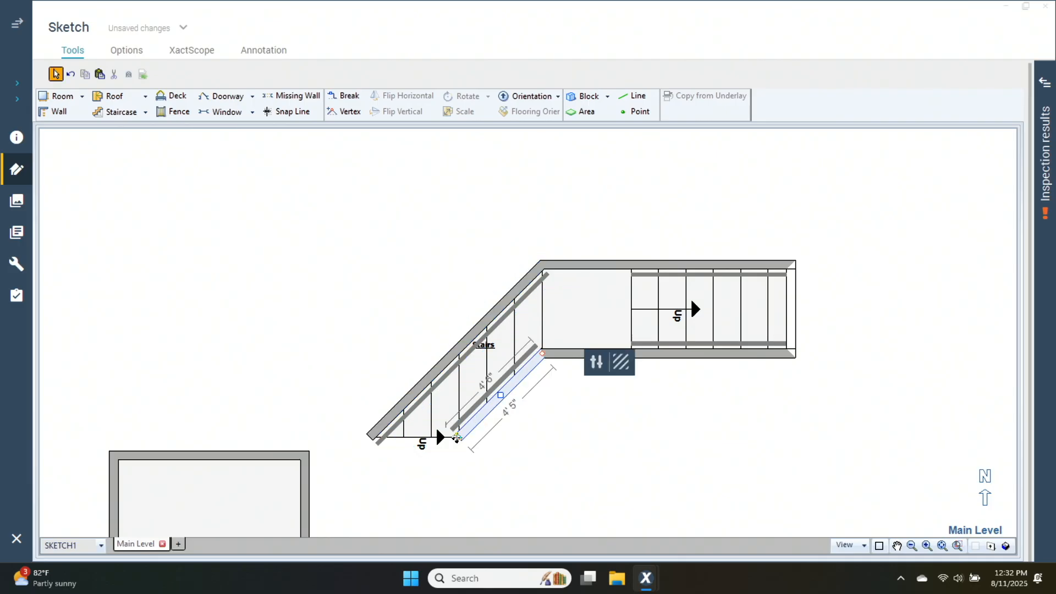
mouse_move(457, 438)
left_mouse_down()
mouse_move(505, 434)
mouse_move(461, 437)
left_mouse_up()
left_click(419, 426)
left_click(446, 409)
left_click(414, 438)
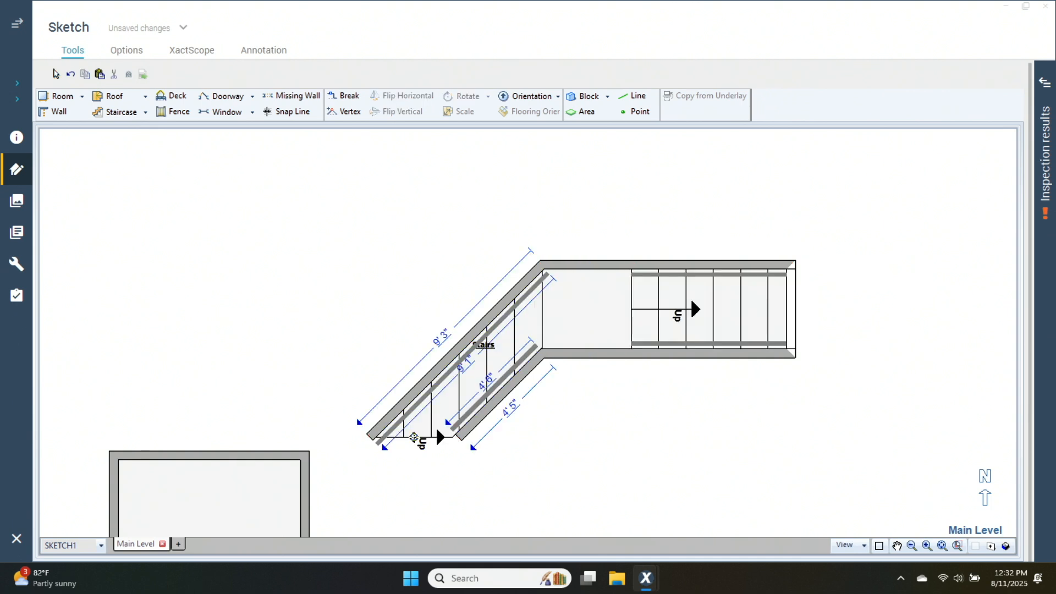
left_click(506, 419)
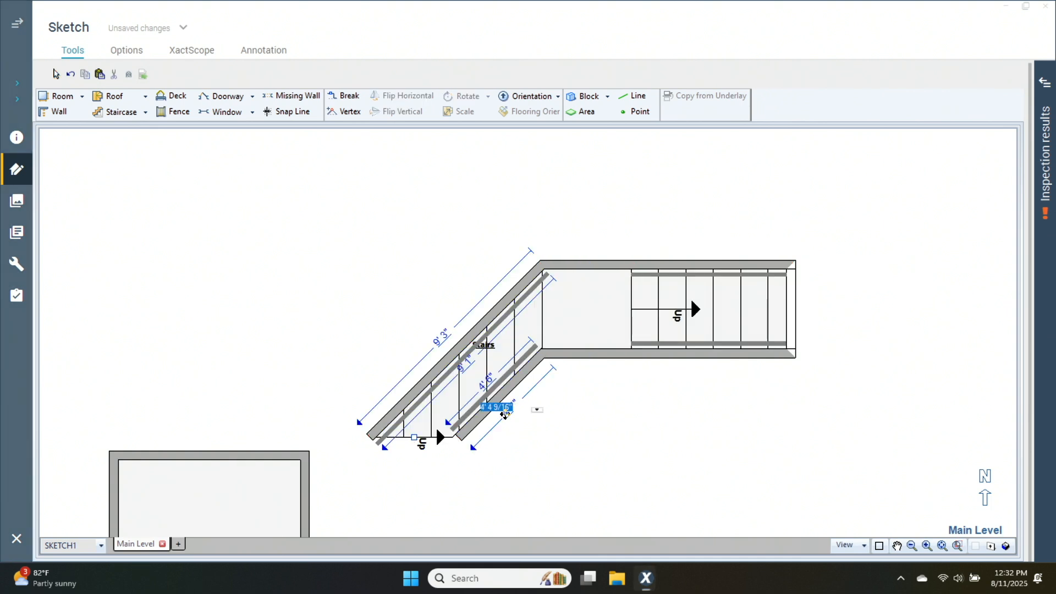
type("3")
key("Return")
Angle the upper flight diagonally to the southeast by moving the two corners at its far end
left_click(789, 354)
left_click_drag(790, 354, 759, 465)
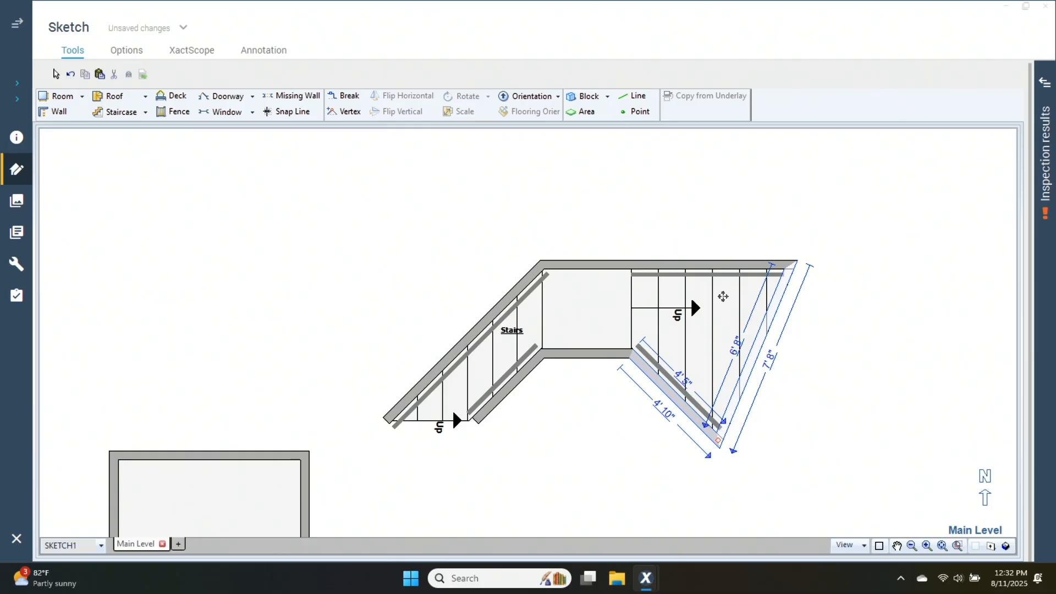
left_click(723, 296)
left_click_drag(779, 363, 804, 439)
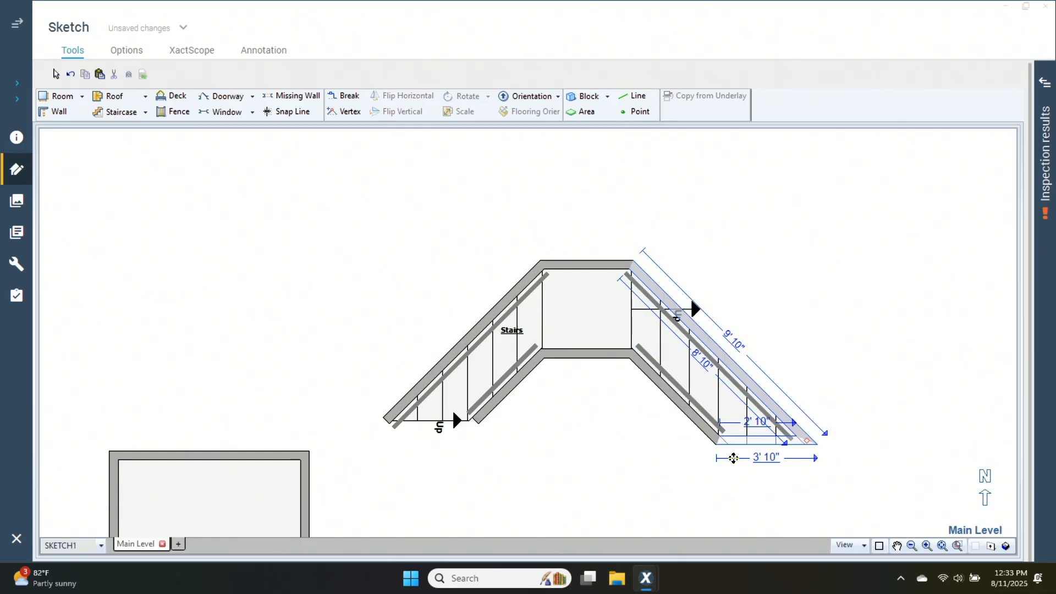
left_click(748, 443)
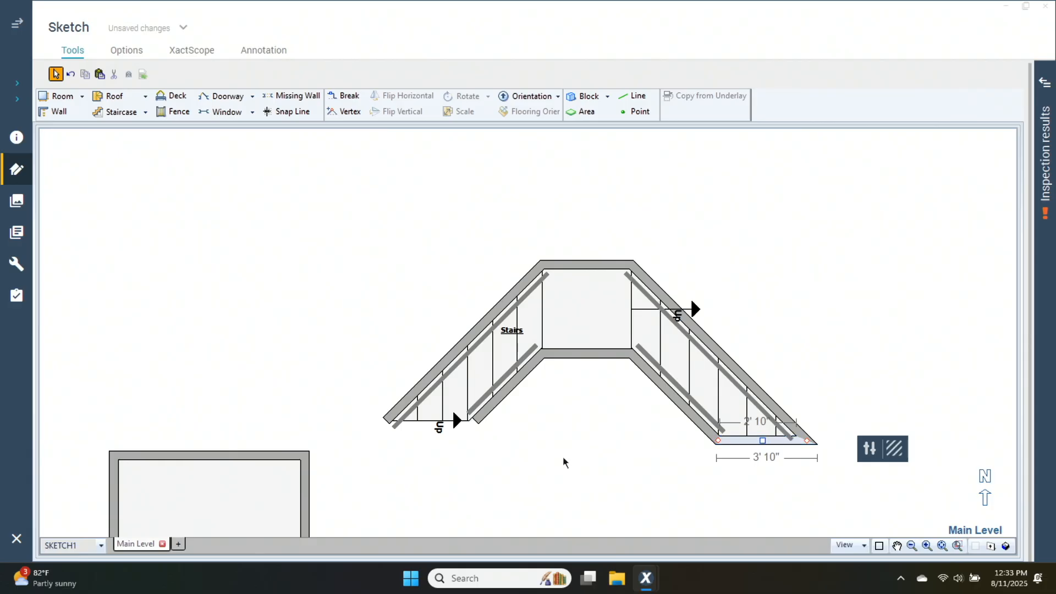
left_click(674, 397)
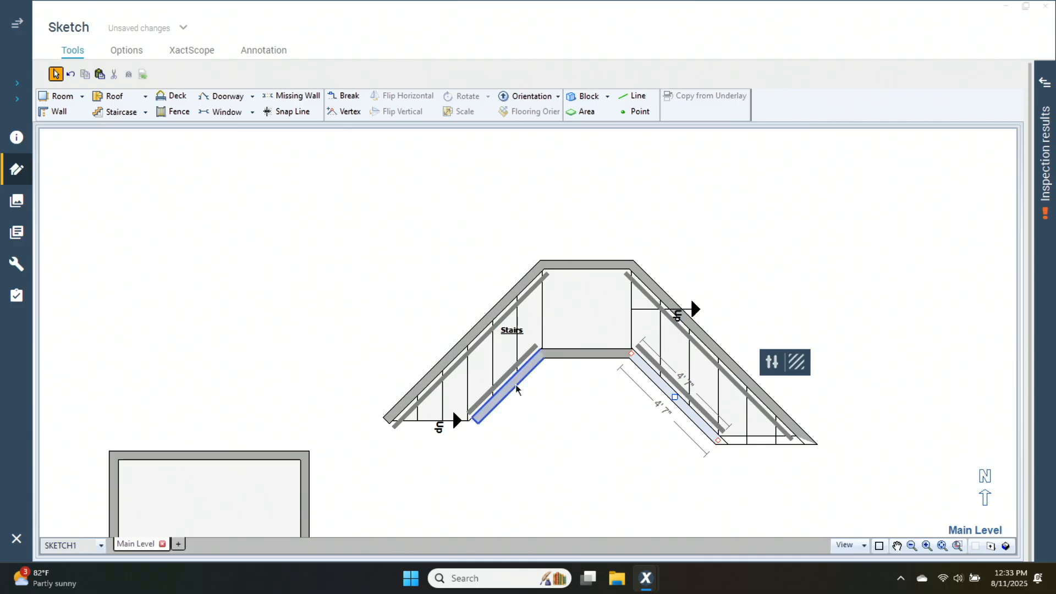
left_click(664, 416)
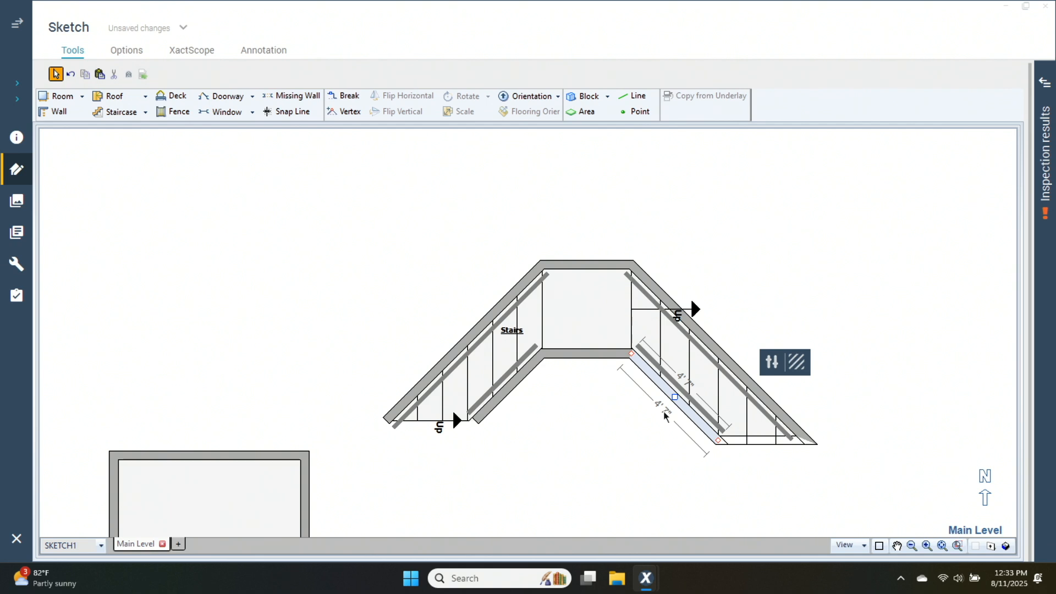
left_click(732, 415)
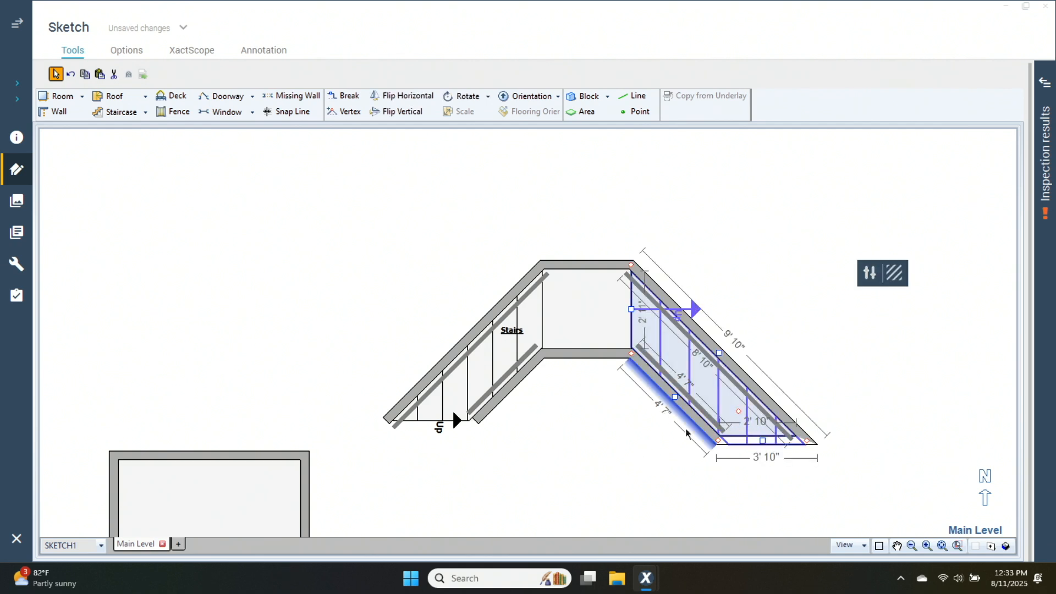
left_click(765, 441)
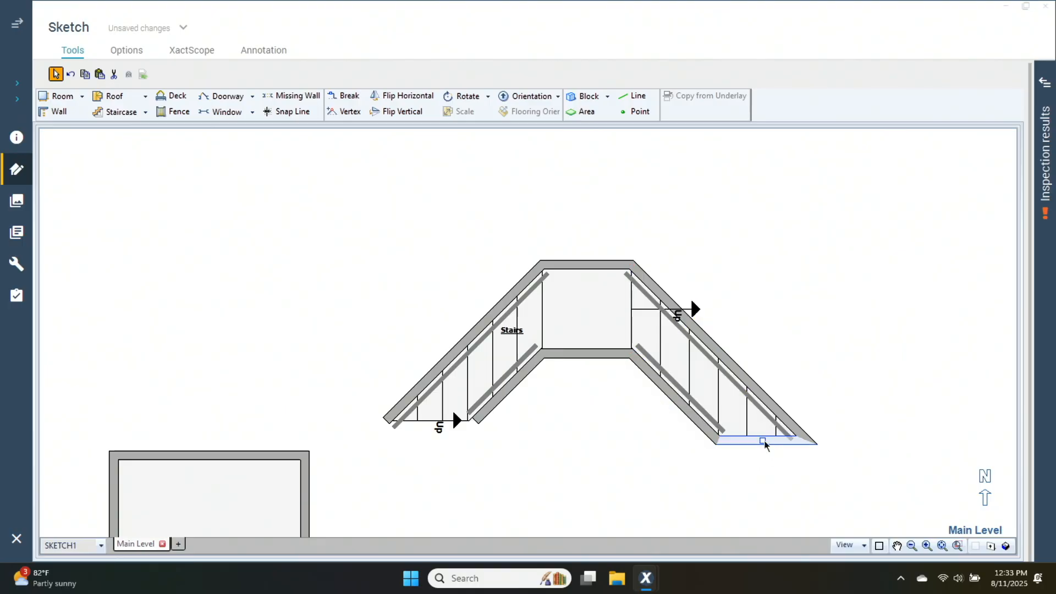
left_click(765, 440)
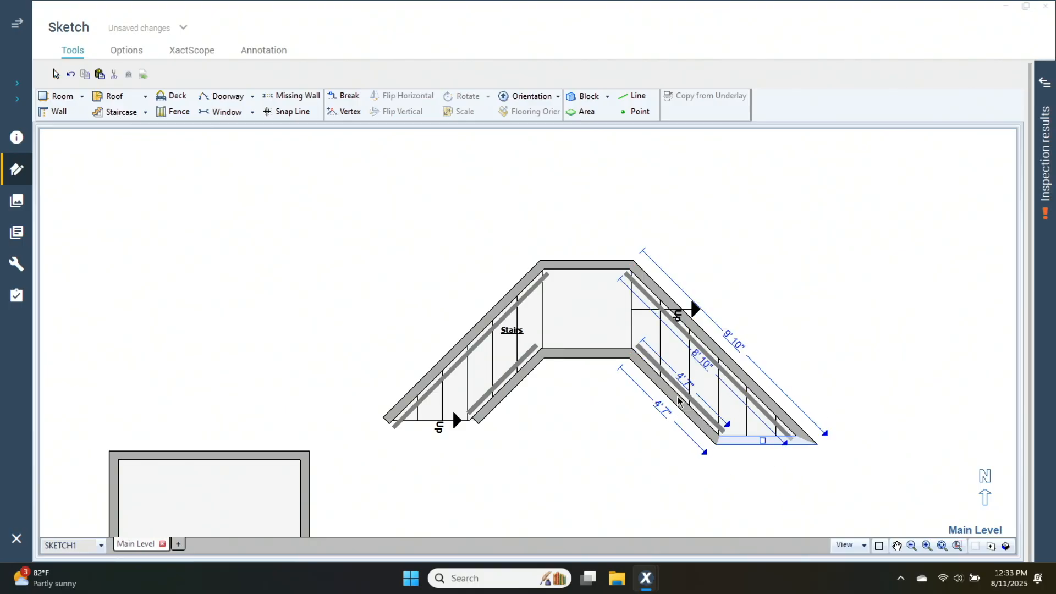
key("Escape")
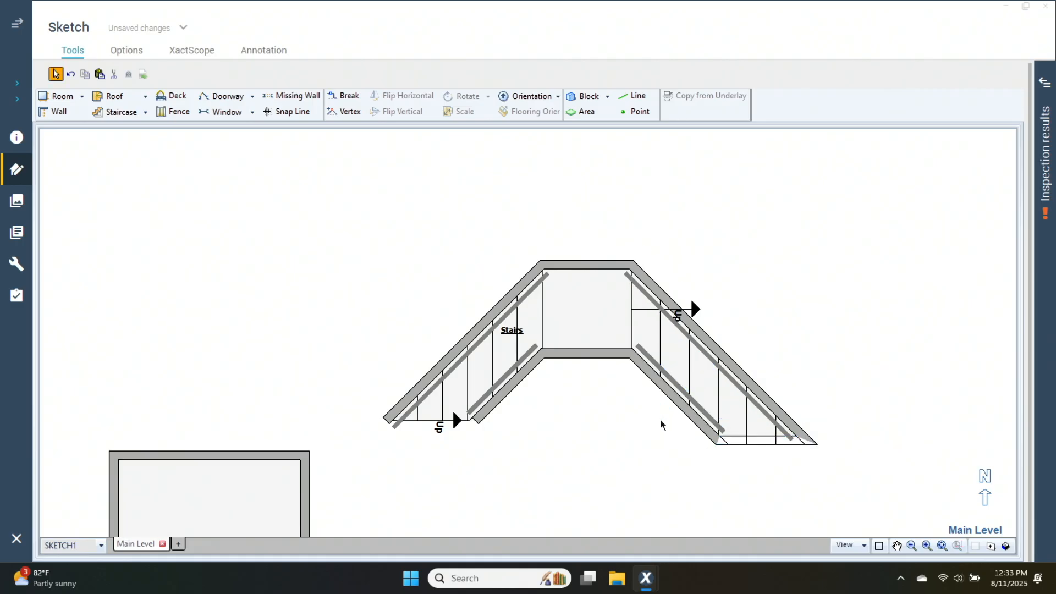
Set the angled upper flight's inner wall length to 3' 9" by moving the flight's end edge
left_click(720, 422)
left_click(762, 442)
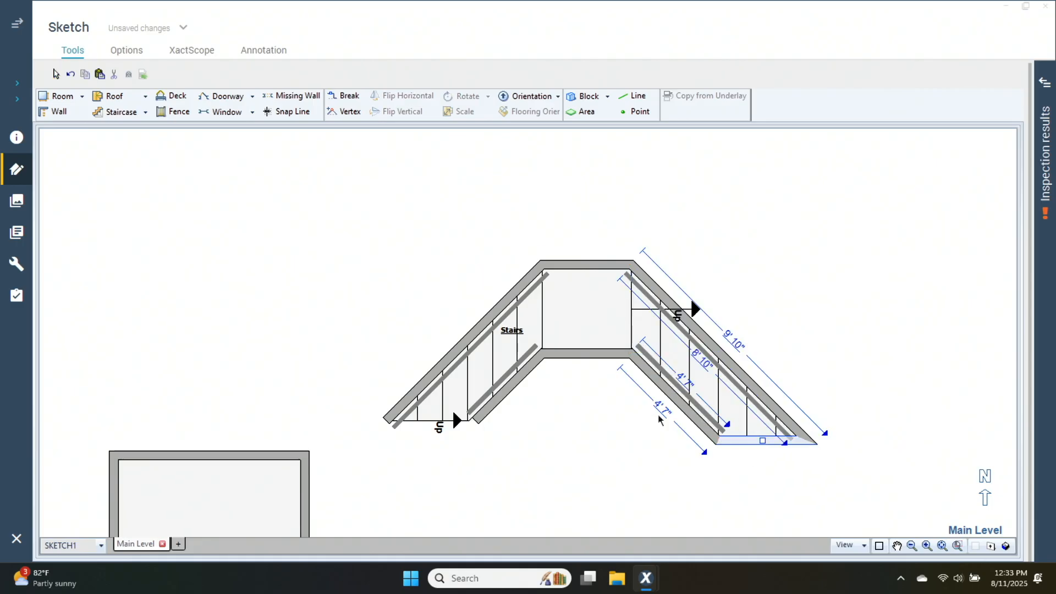
left_click(664, 413)
type("3.")
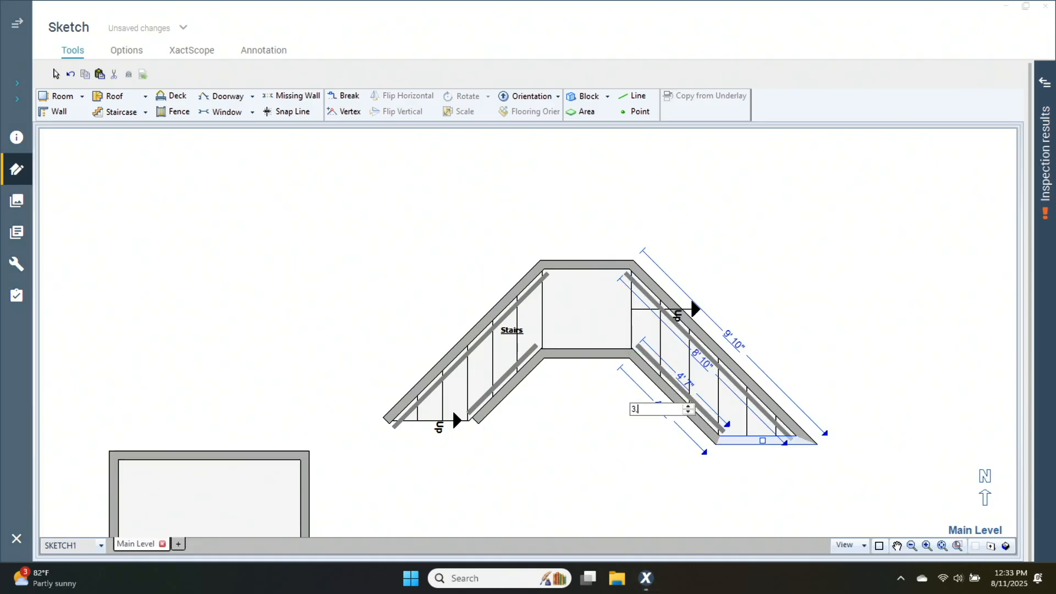
type("9")
key("Return")
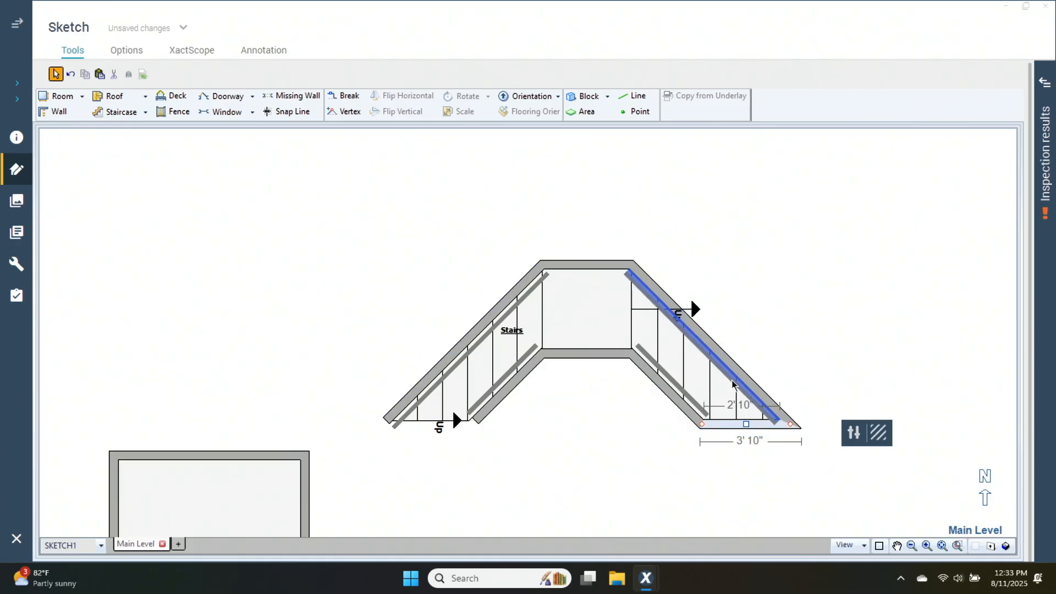
Display the dimensions of the upper flight and the whole staircase, and move the staircase northwest
left_click(715, 391)
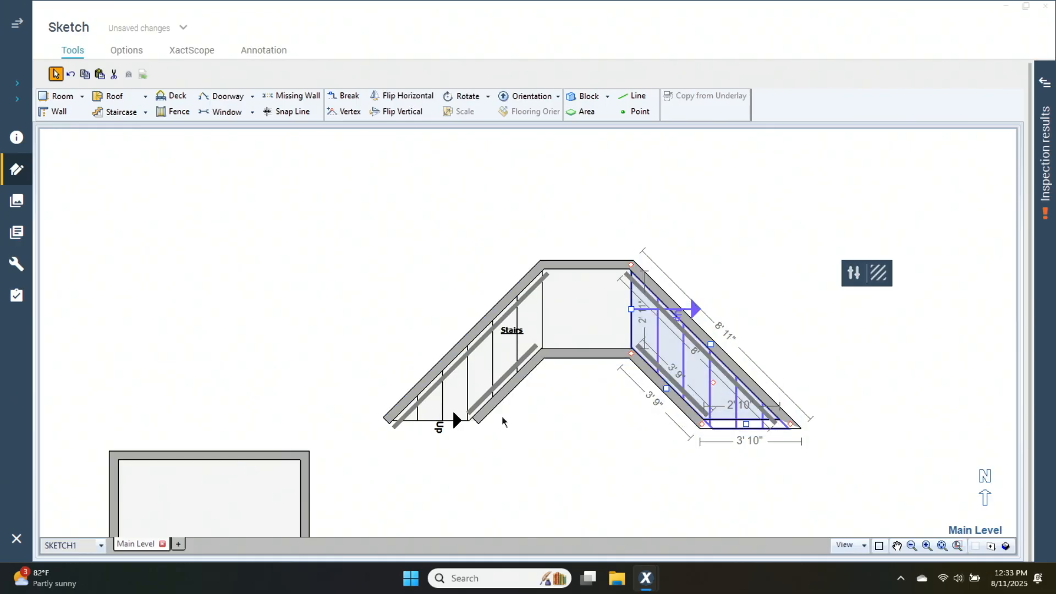
left_click(521, 423)
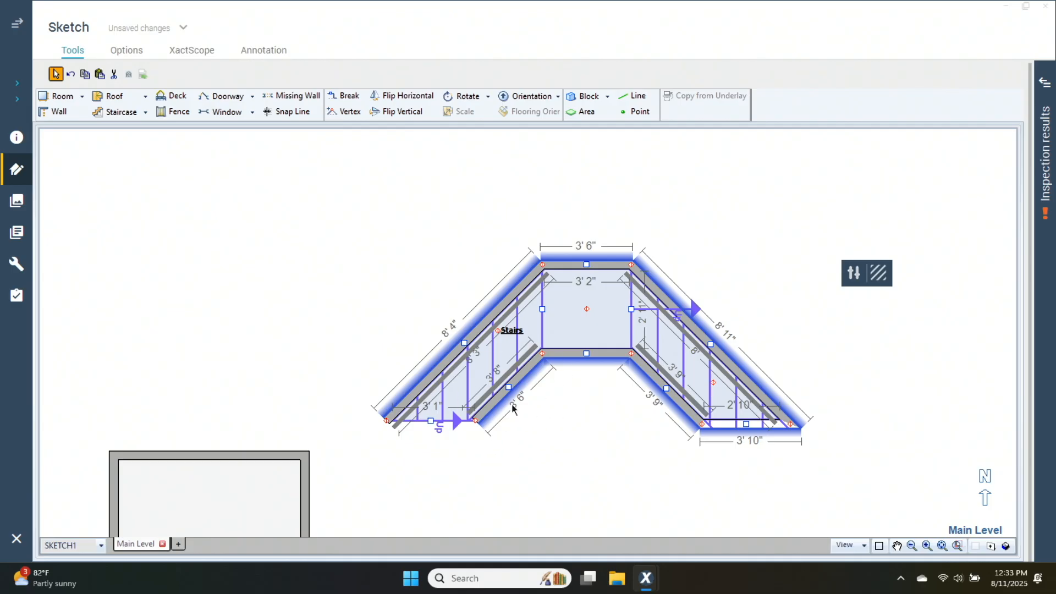
left_click(512, 408)
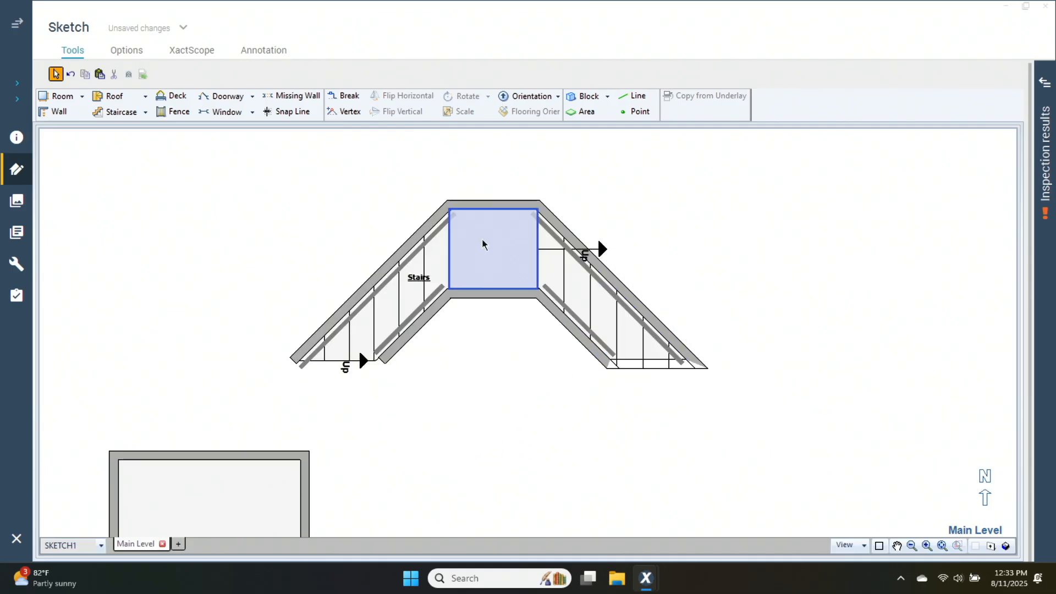
left_click(495, 258)
Select the whole angled staircase, shift it slightly east, and display all its dimensions again
left_click_drag(299, 155, 706, 398)
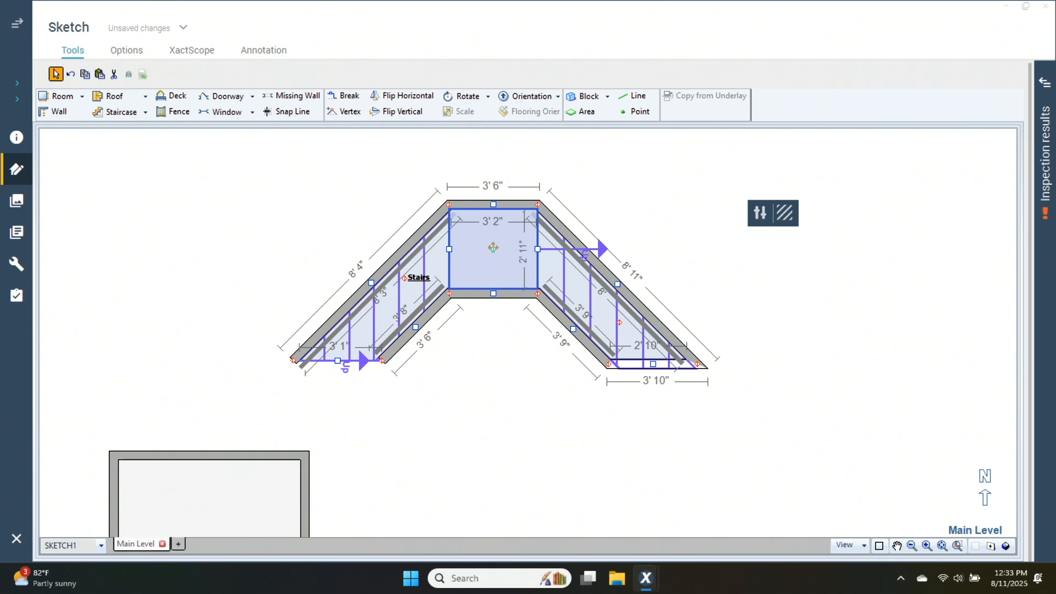
mouse_move(407, 277)
left_mouse_down()
mouse_move(353, 302)
mouse_move(407, 277)
left_mouse_up()
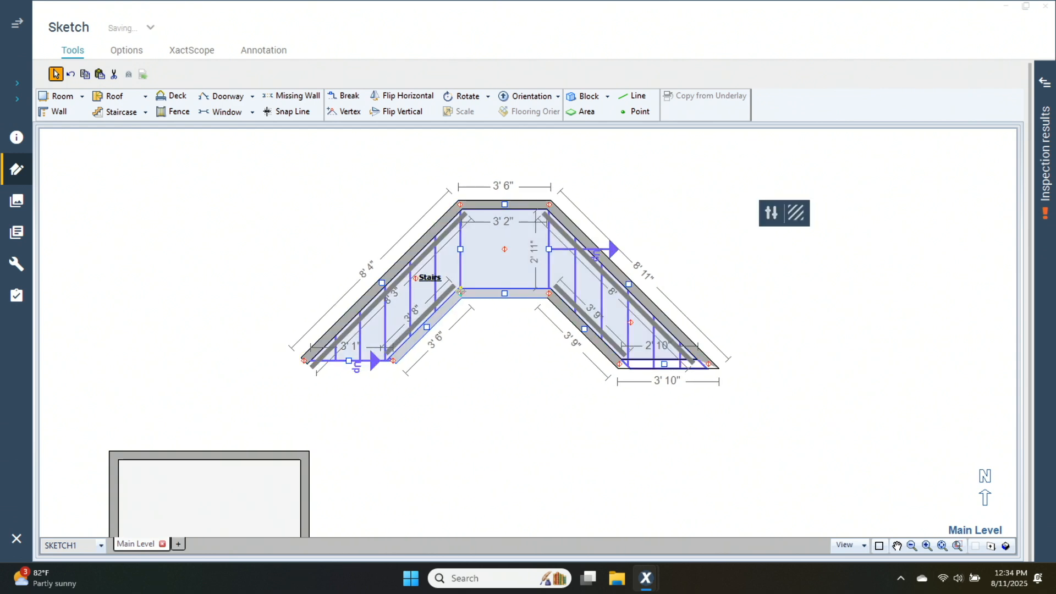
left_click(506, 384)
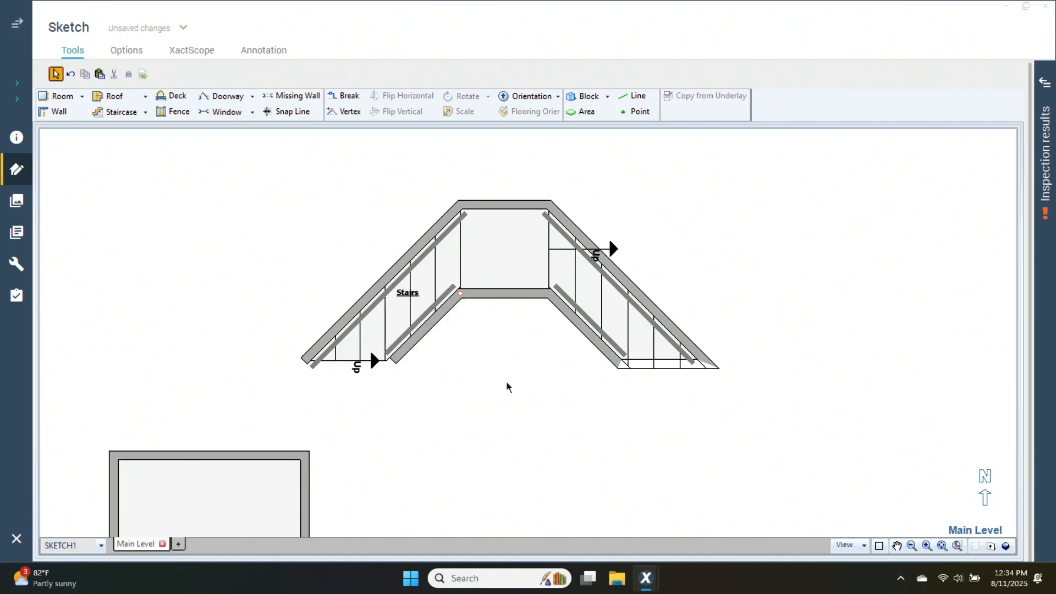
left_click_drag(318, 188, 721, 426)
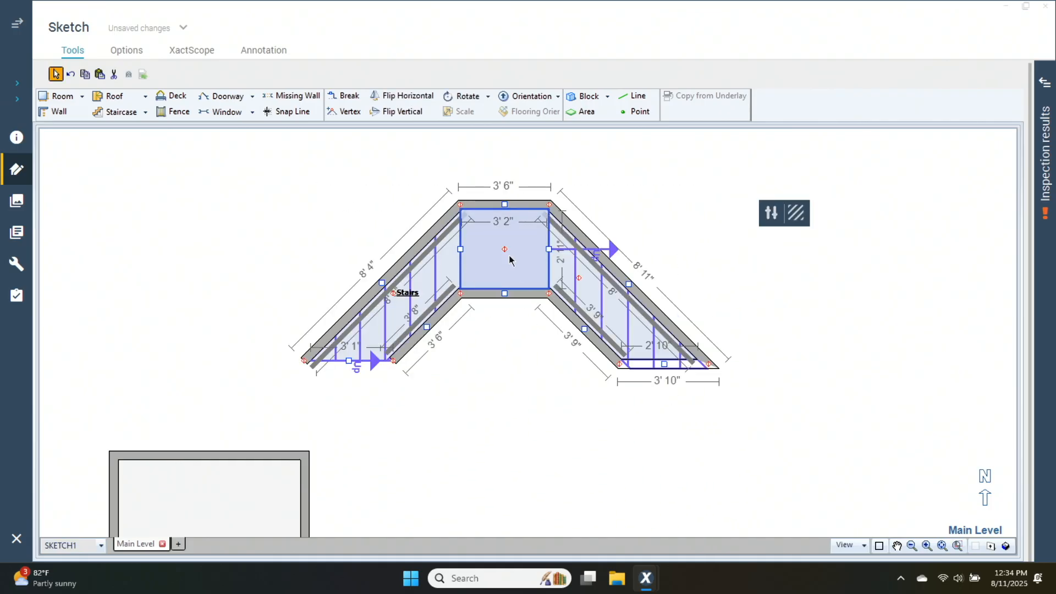
left_click(572, 280)
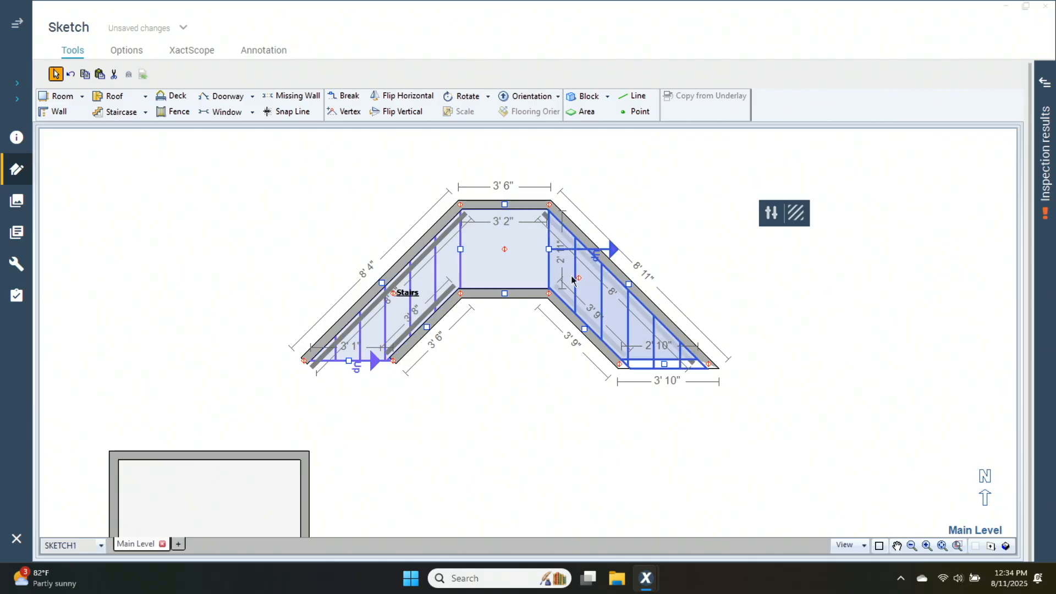
Move the angled staircase southwest so its lower flight starts at the east end of the Entry/Foyer's north wall
left_click_drag(572, 280, 501, 366)
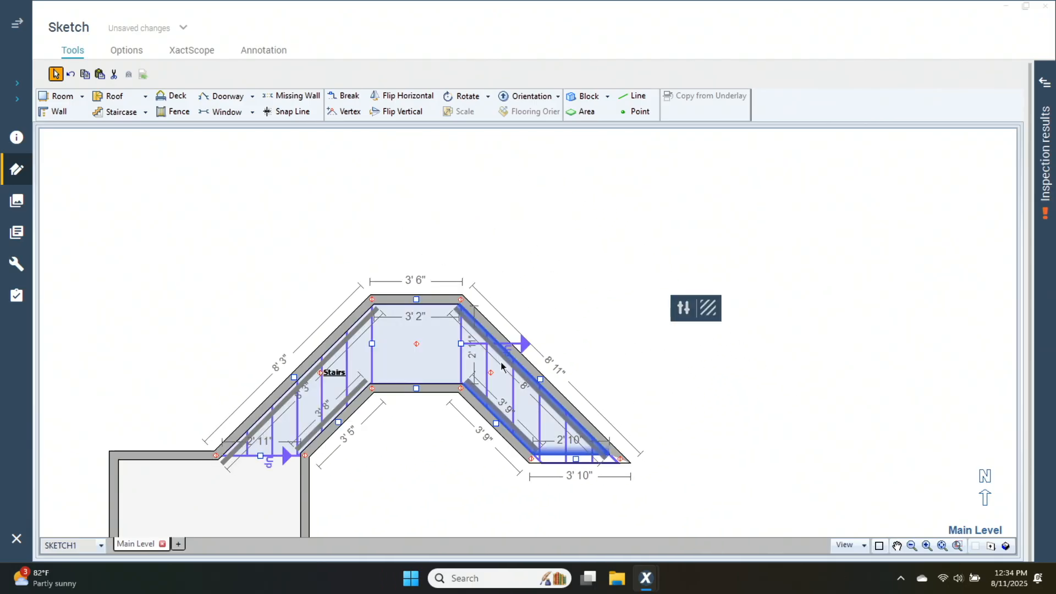
left_click(224, 303)
mouse_move(756, 452)
left_mouse_down()
mouse_move(842, 294)
mouse_move(846, 322)
left_mouse_up()
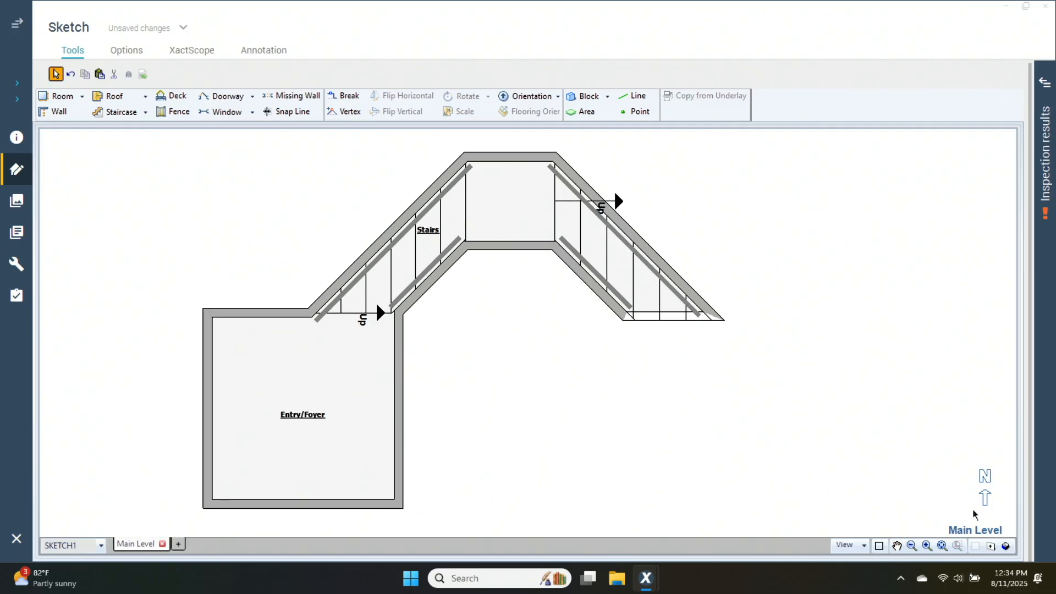
Examine the joined foyer and staircase in 3D with solid walls, and return to the plan view
left_click(1006, 545)
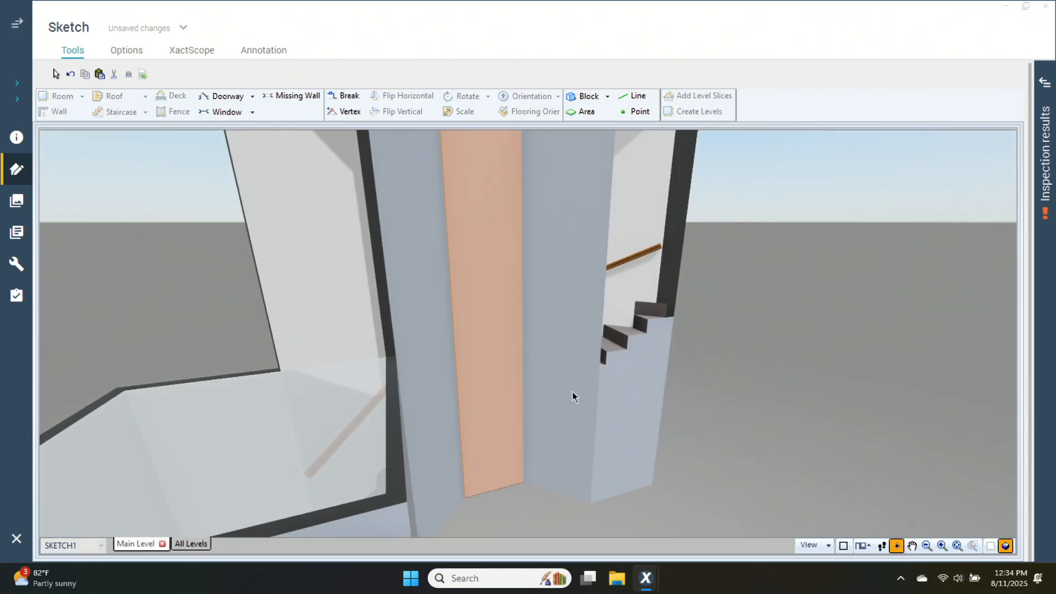
left_click_drag(572, 392, 594, 351)
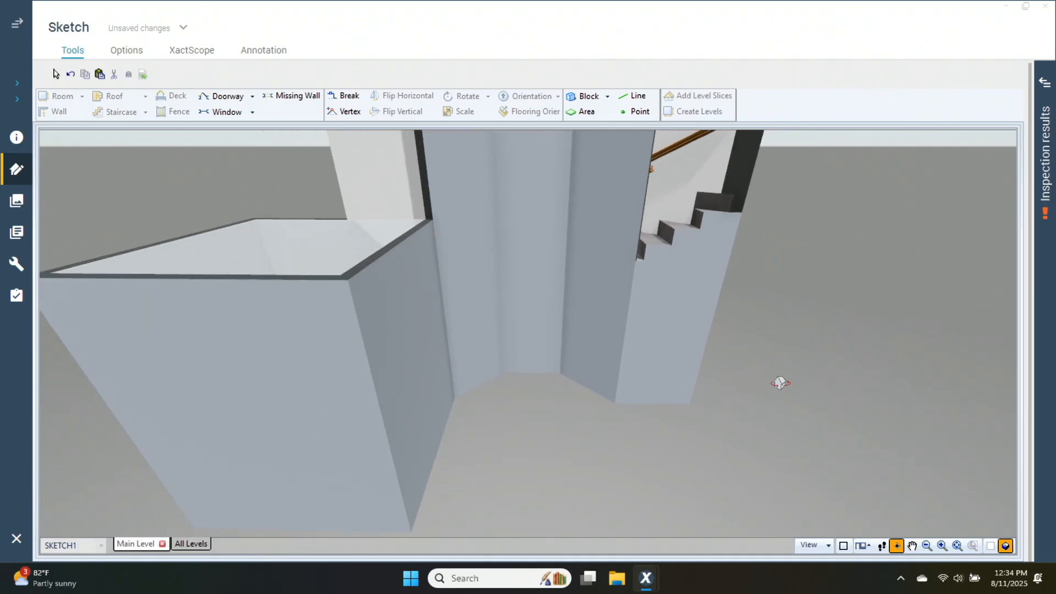
left_click(990, 546)
Turn on Cutaway Walls in the view properties
right_click(784, 336)
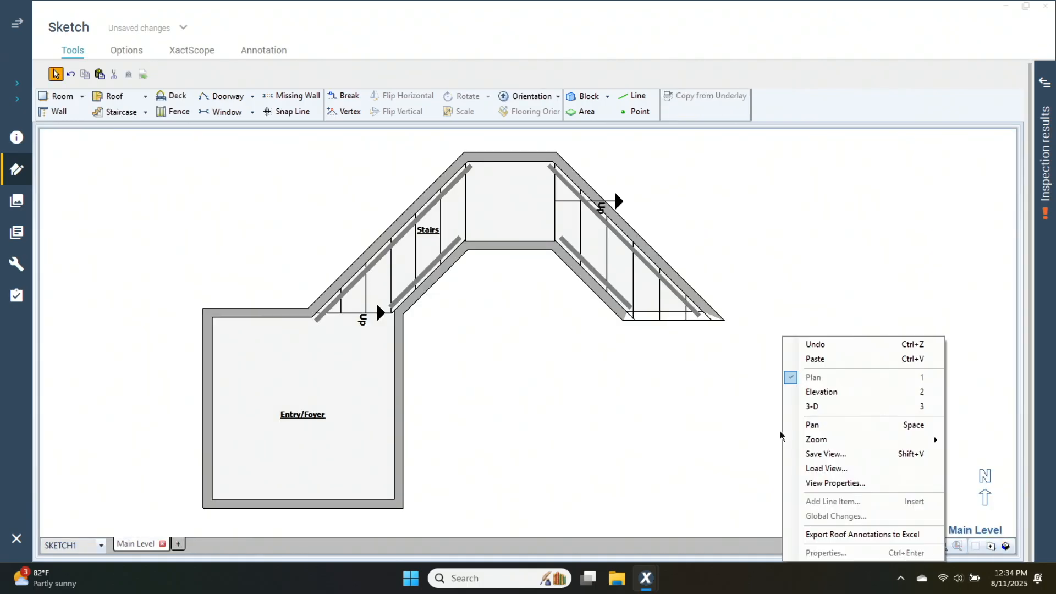
left_click(848, 485)
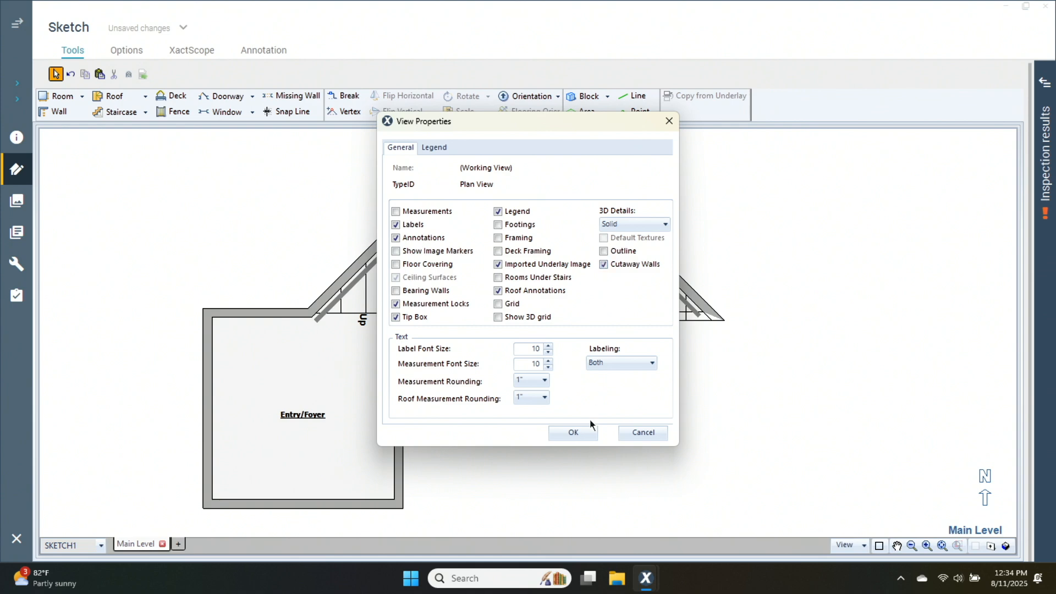
left_click(589, 425)
Examine both angled flights and the landing in 3D through the cutaway walls, and return to the plan view
left_click(1005, 546)
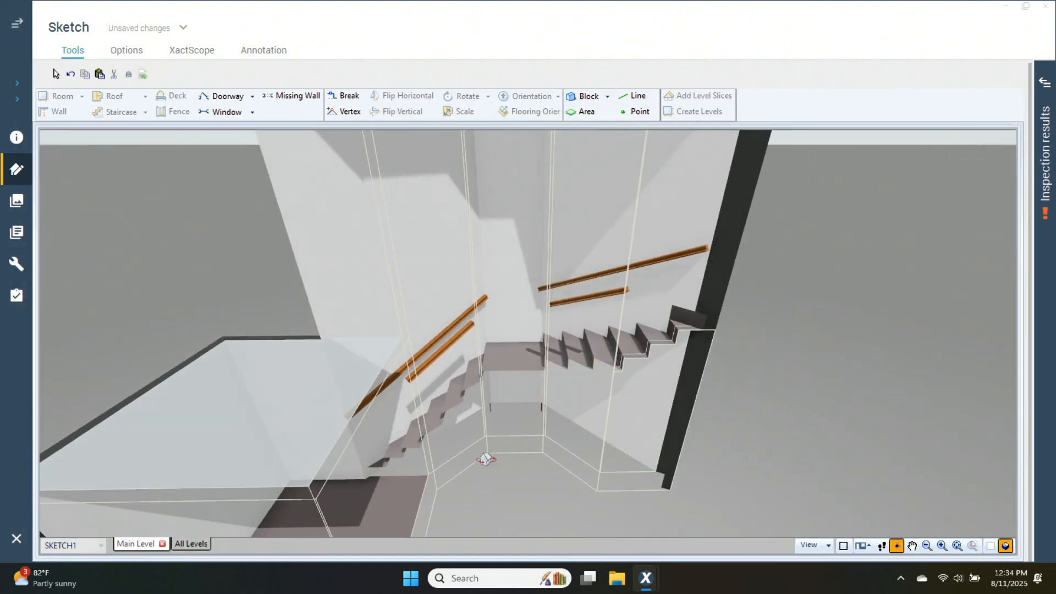
left_click_drag(486, 460, 596, 464)
left_click(990, 545)
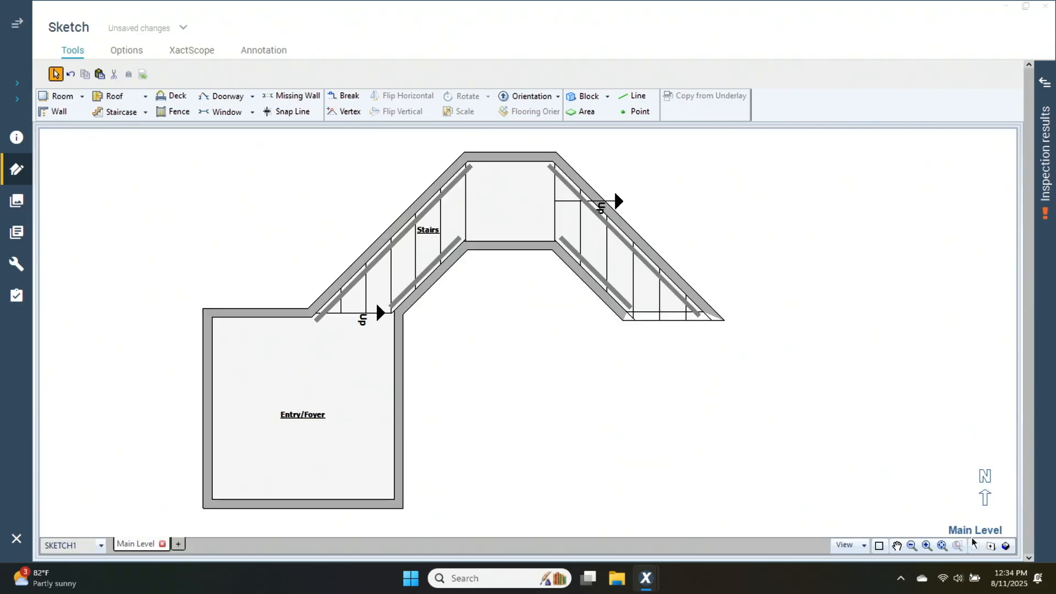
Create a room about 13' 3" deep along the west side of the stairs by extending a new wall north from the Entry/Foyer's north wall
scroll(593, 394, "down", 2)
left_click_drag(592, 376, 655, 425)
key("Escape")
left_click(464, 396)
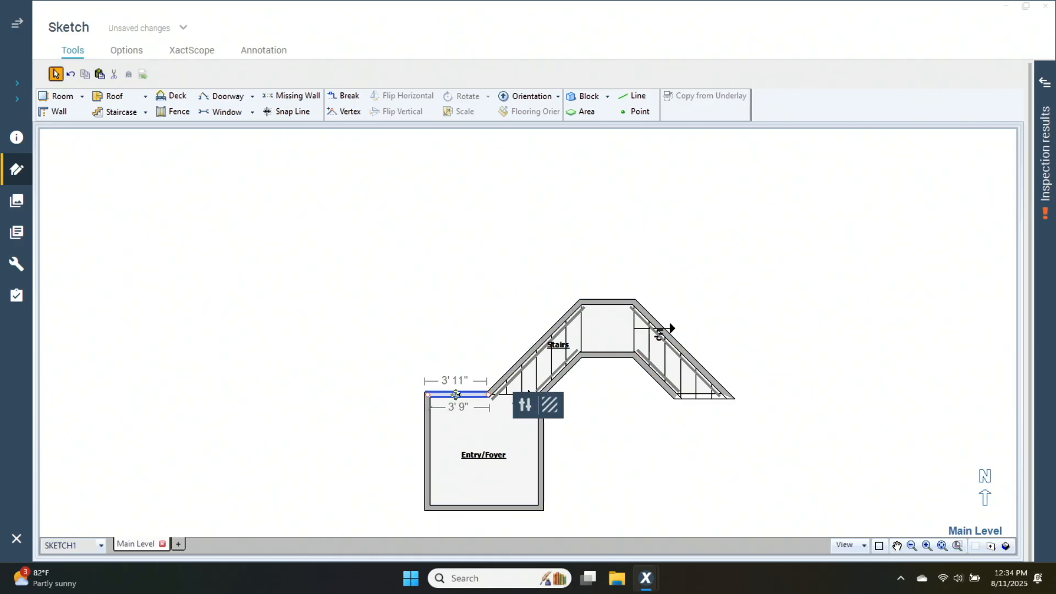
left_click_drag(457, 398, 483, 180)
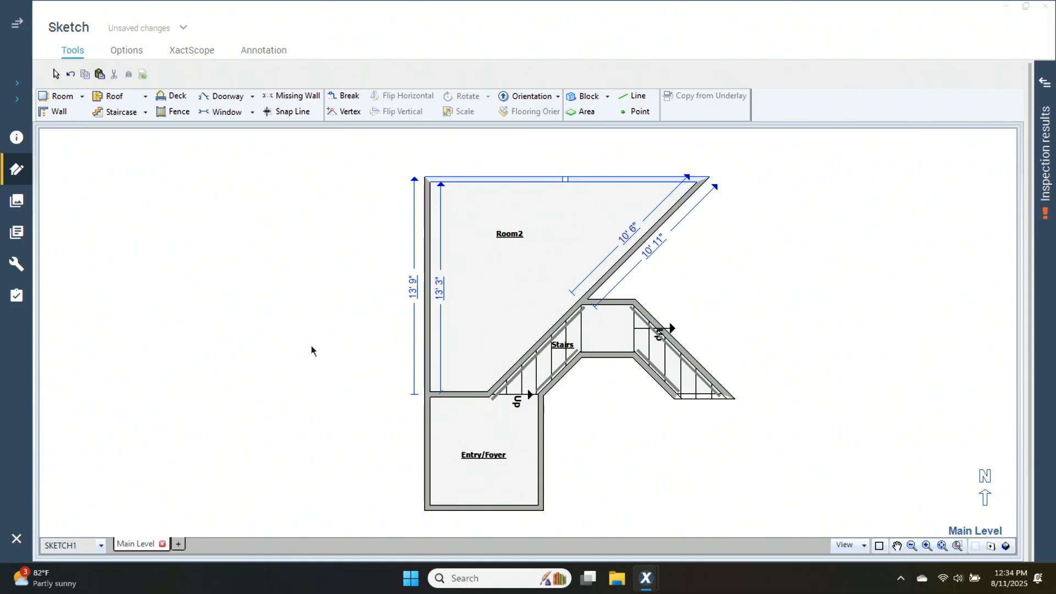
Break the new room's slanted wall at the landing corner and move its northeast corner west, making the north wall 10' long outside
left_click(609, 273)
left_click(660, 209)
left_click_drag(703, 180, 581, 180)
Rename the new room north of the Entry/Foyer as Living Room
left_click(498, 259)
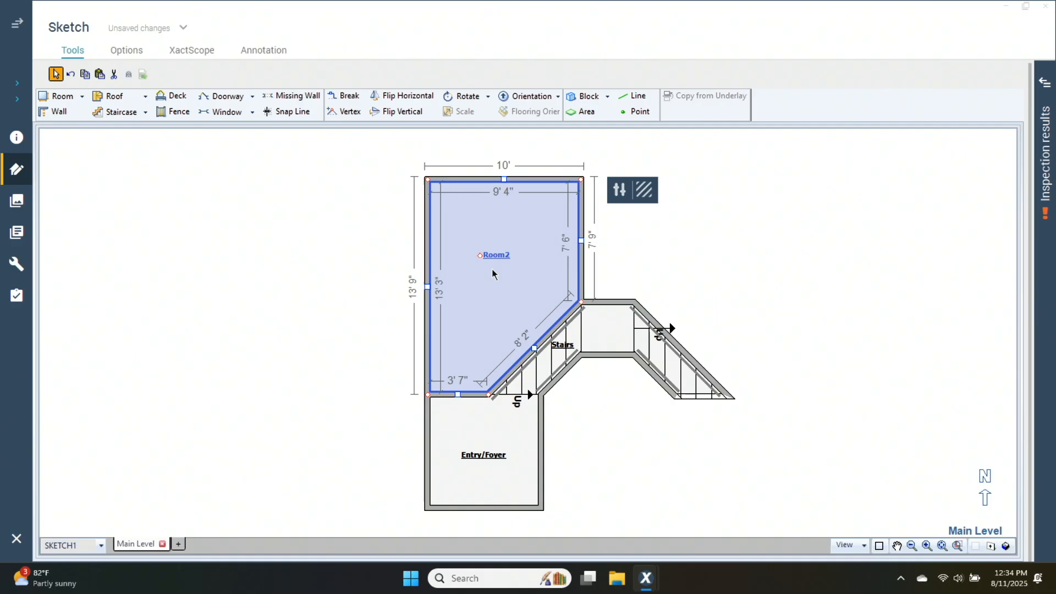
left_click(497, 255)
type("Liv")
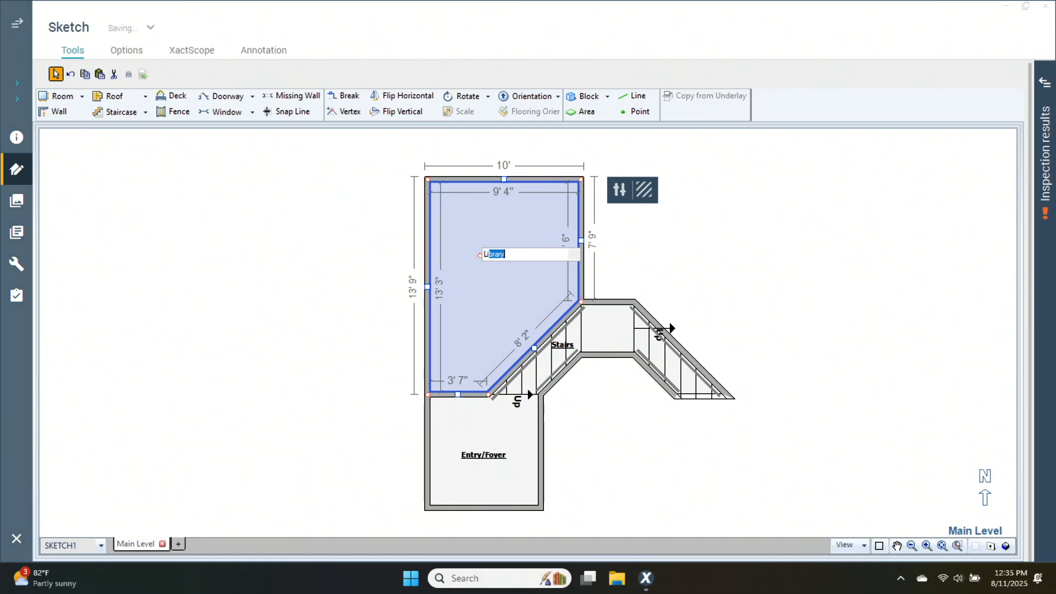
key("Return")
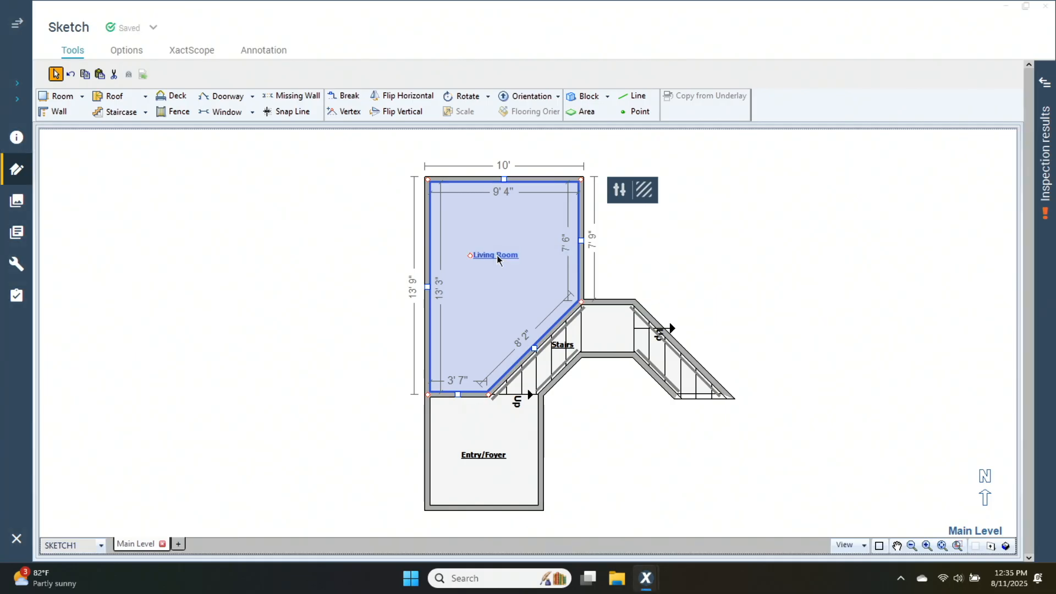
Set the interior length of the Living Room's straight east wall to 8' by moving the north wall
left_click(504, 179)
left_click(567, 243)
type("8")
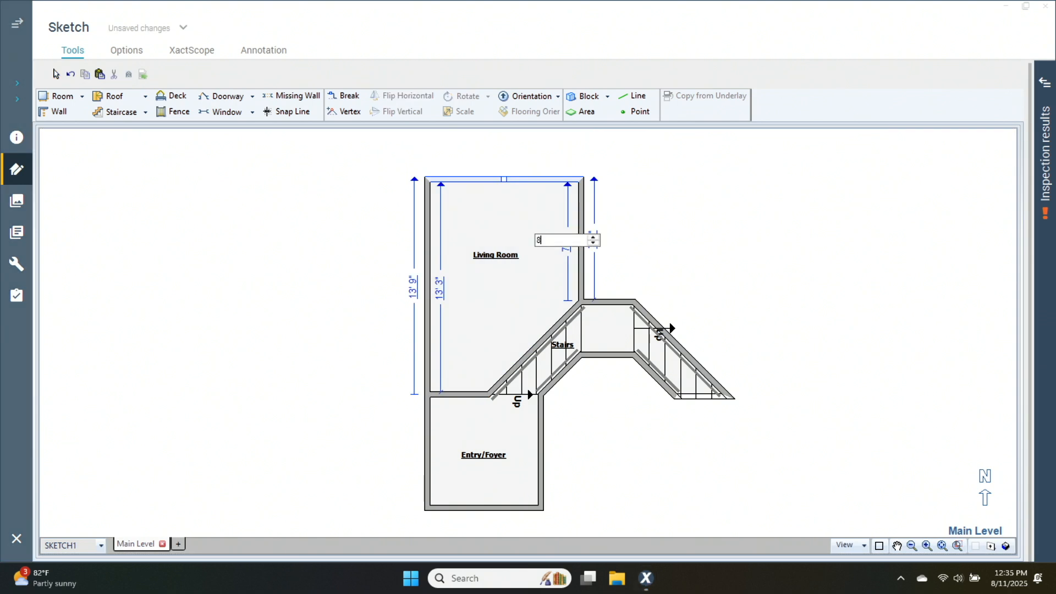
key("Return")
left_click(259, 392)
left_click(428, 302)
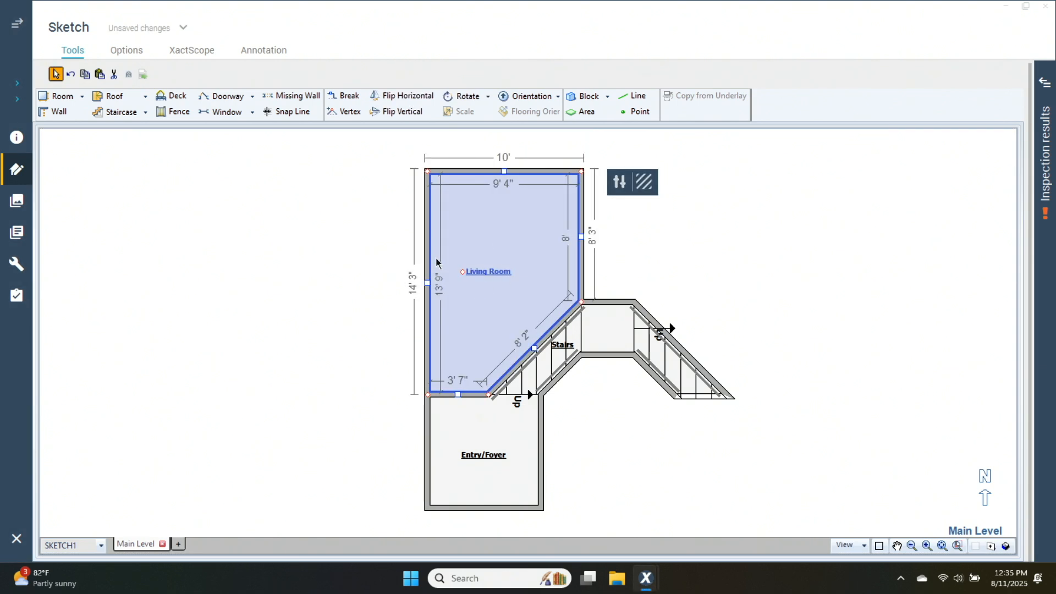
Create a room about 3' wide inside north of the landing by extending the Living Room's east wall to the landing's east corner
left_click(332, 327)
left_click(465, 255)
key("ctrl")
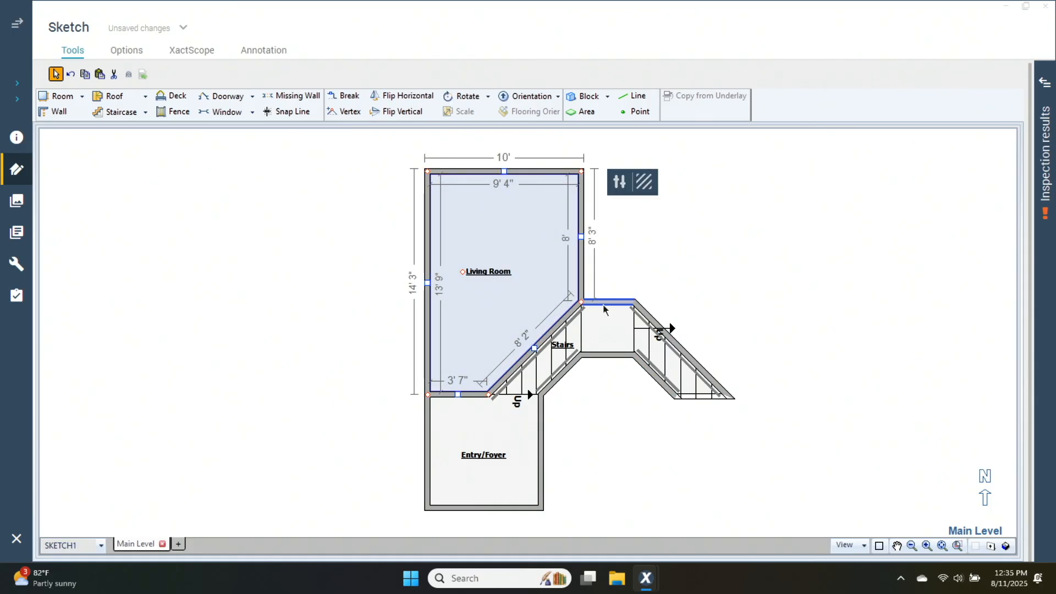
left_click(582, 239)
key("ctrl")
key("ctrl")
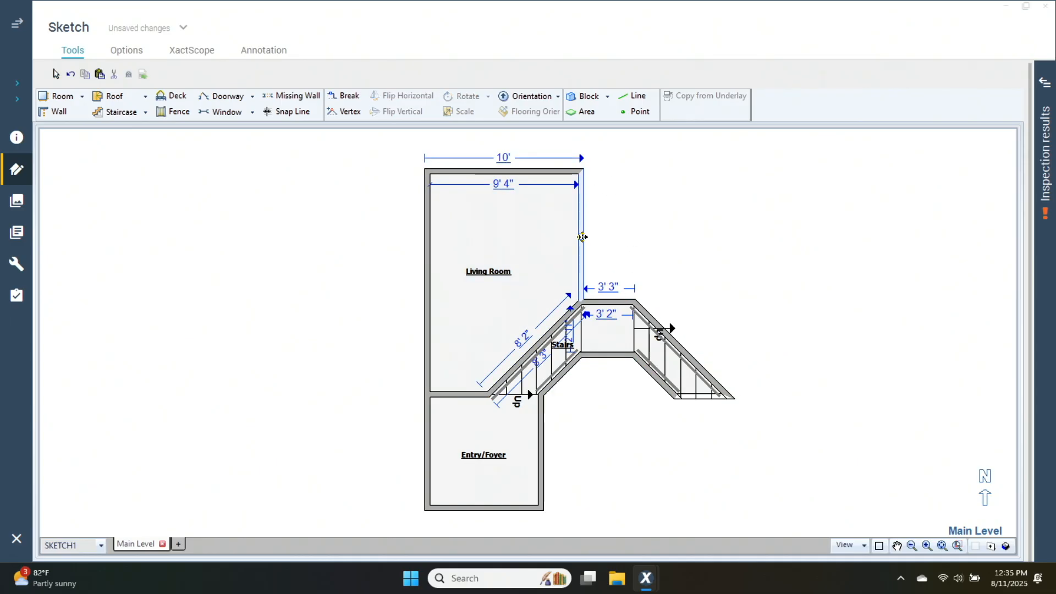
left_click_drag(582, 237, 636, 240)
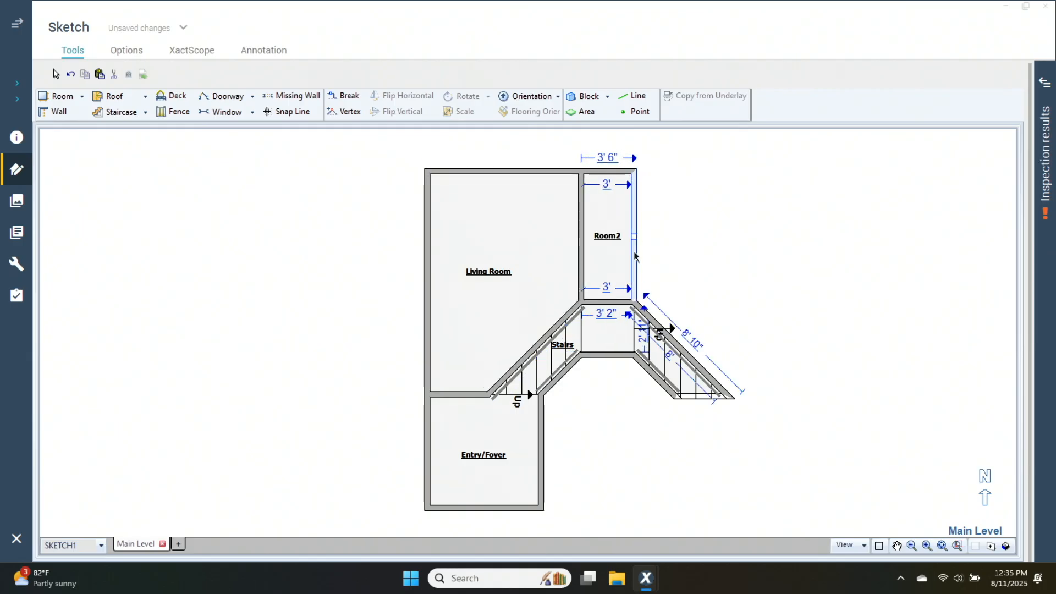
scroll(630, 259, "up", 3)
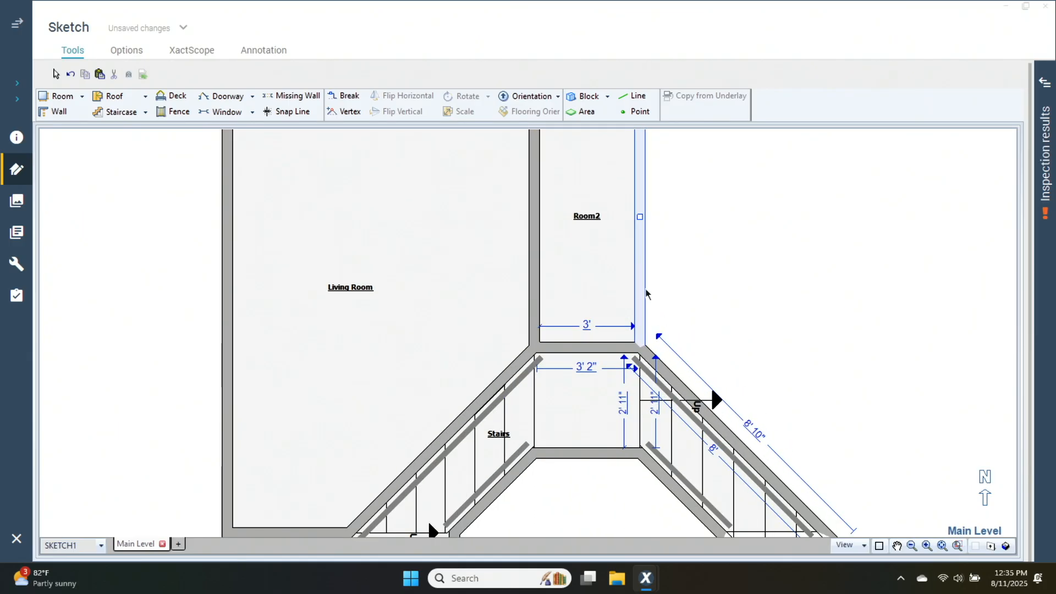
scroll(611, 318, "down", 1)
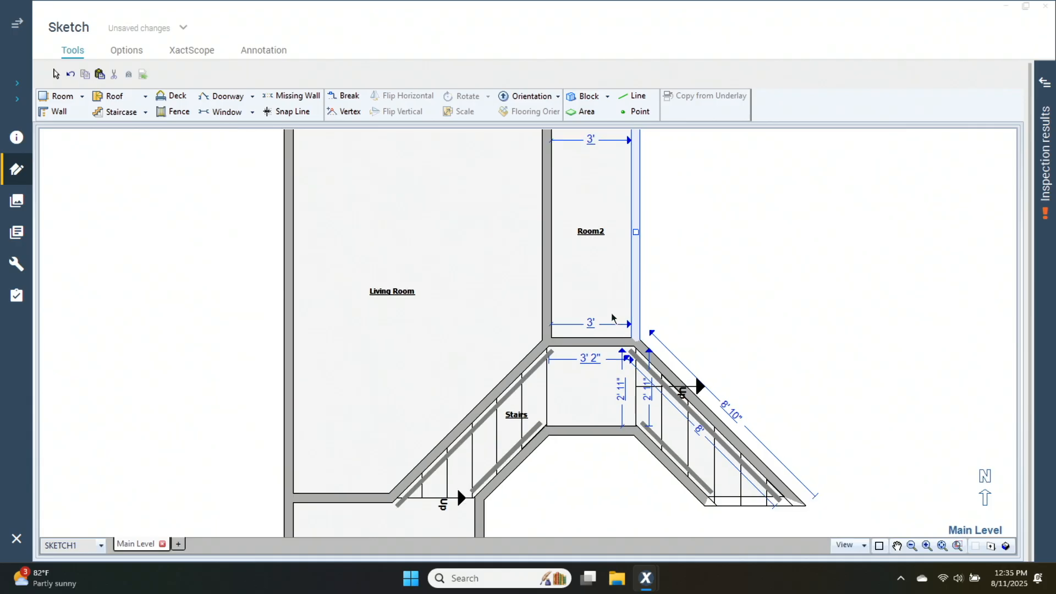
scroll(711, 275, "up", 2)
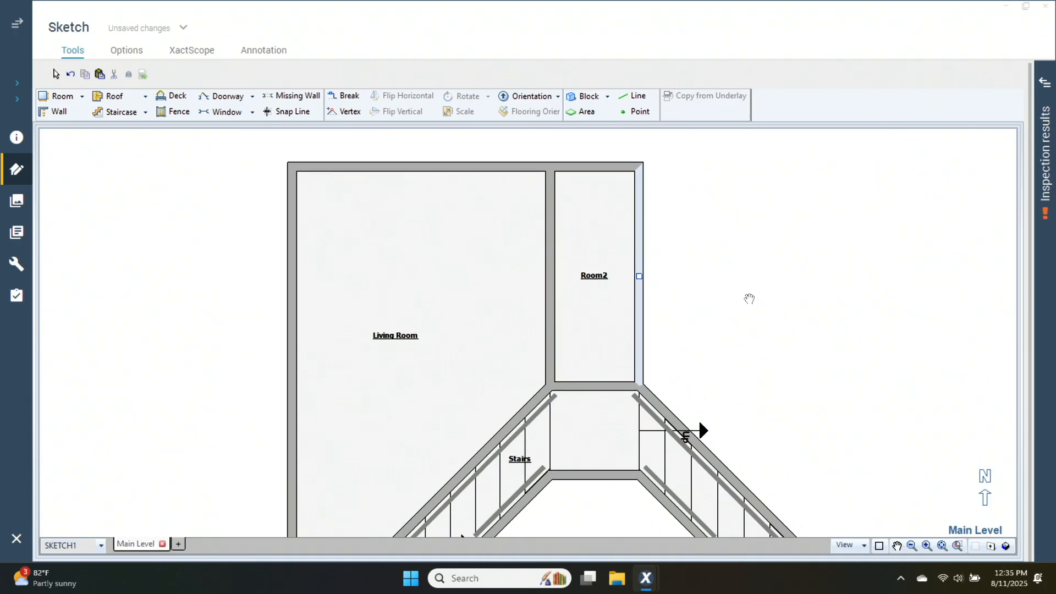
Rename the narrow room north of the landing as Hallway
left_click(599, 284)
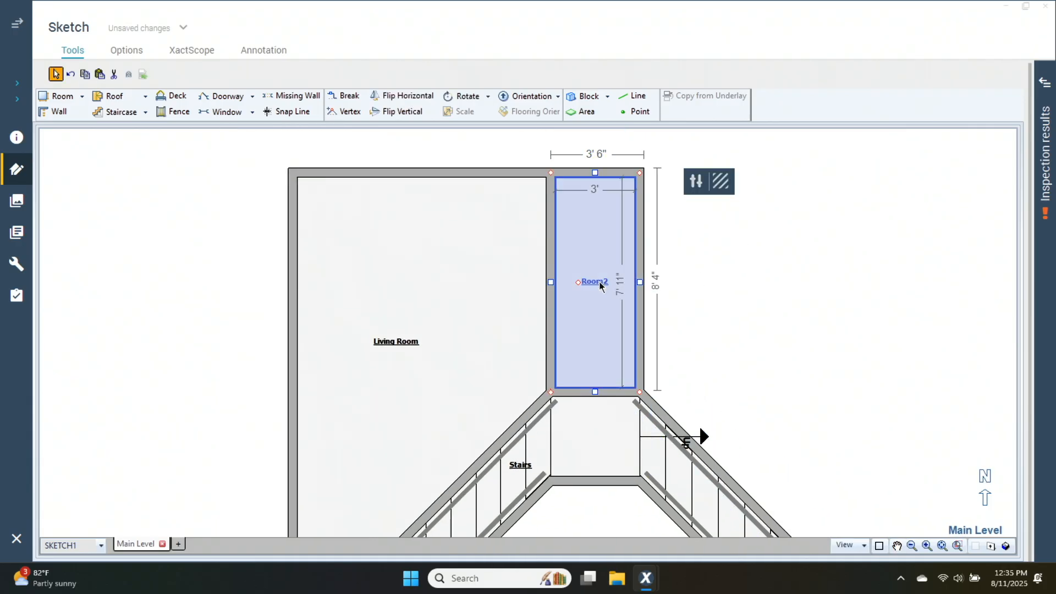
left_click(599, 285)
type("Hallway")
key("Return")
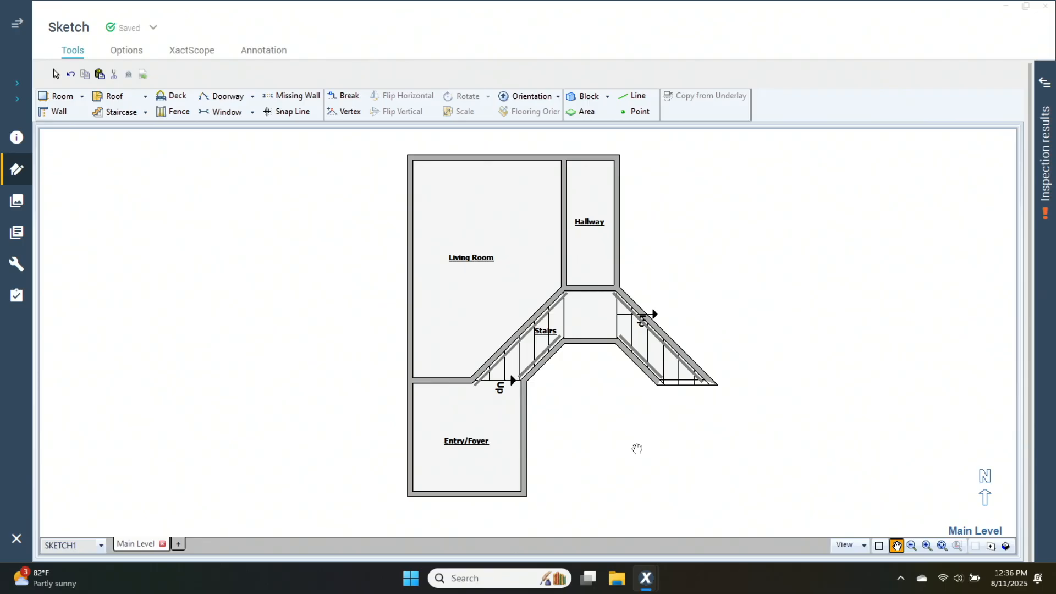
Draw a Regular staircase about 4' 11" long and 3' 4" wide from the landing's north edge up into the Hallway
left_click(145, 113)
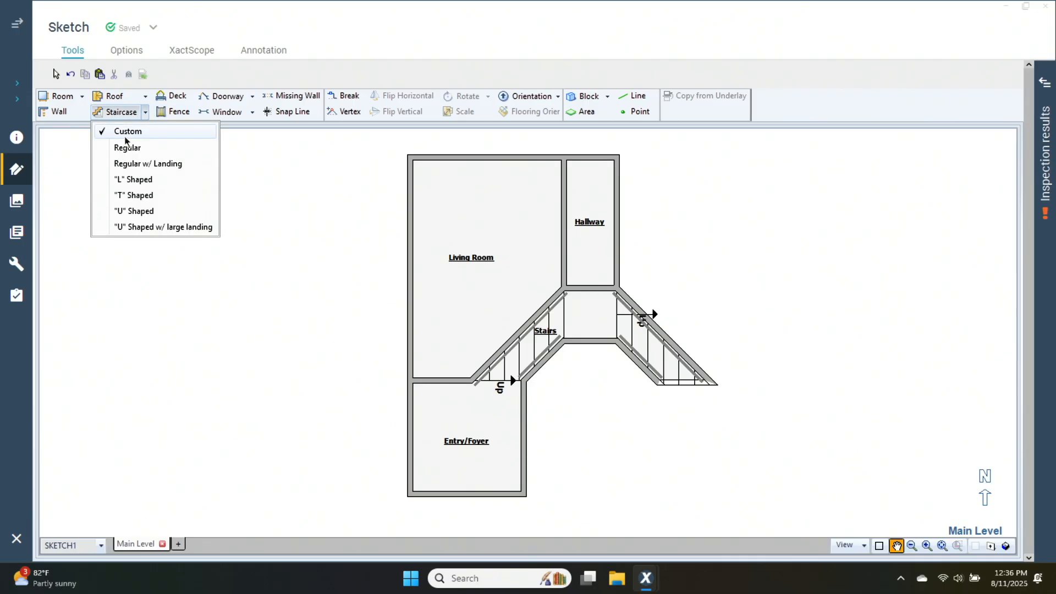
left_click(130, 145)
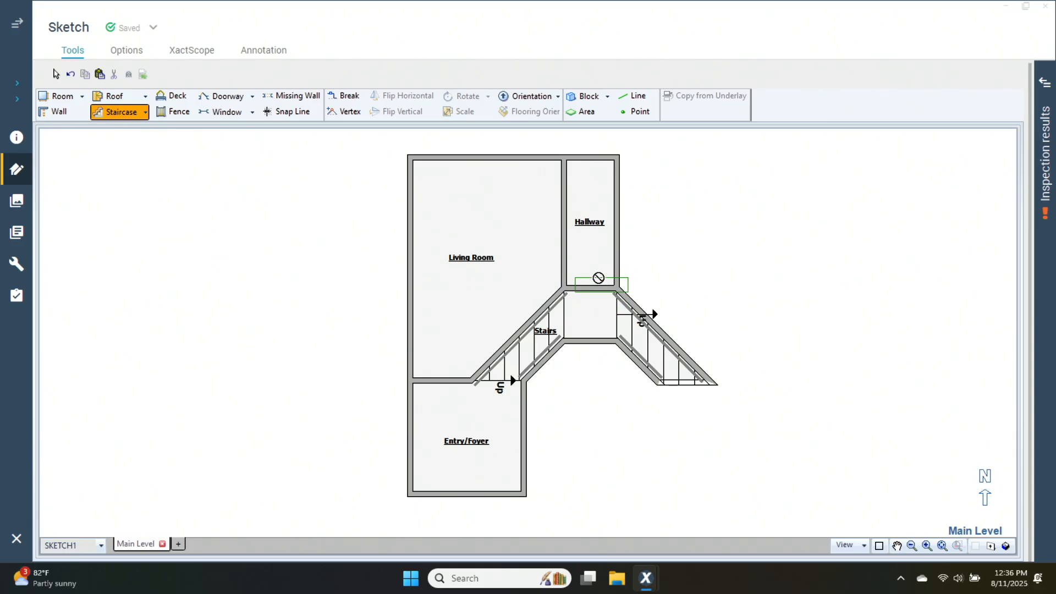
left_click_drag(592, 270, 591, 217)
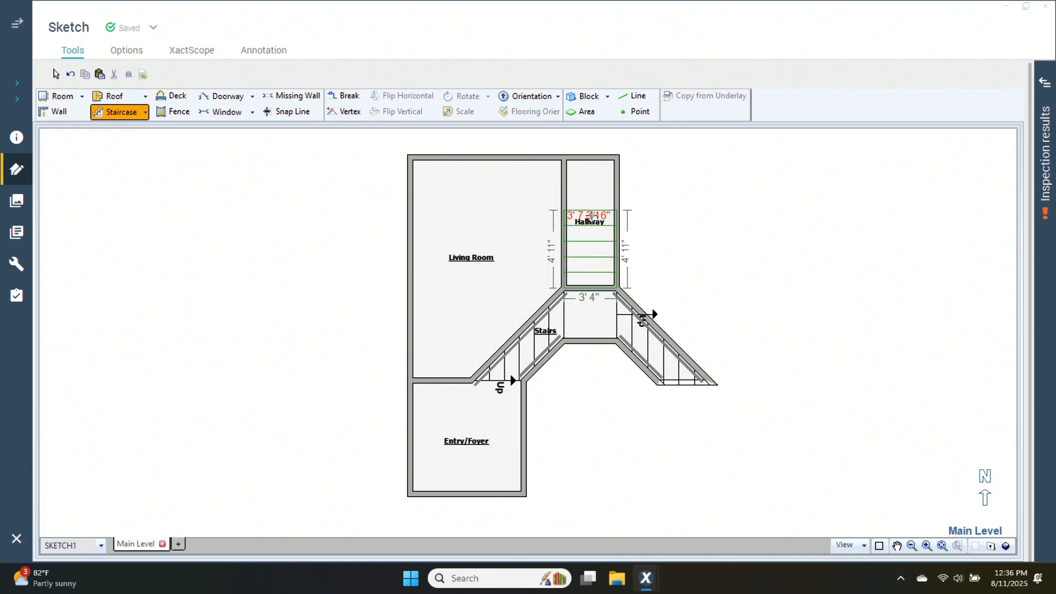
scroll(594, 206, "up", 3)
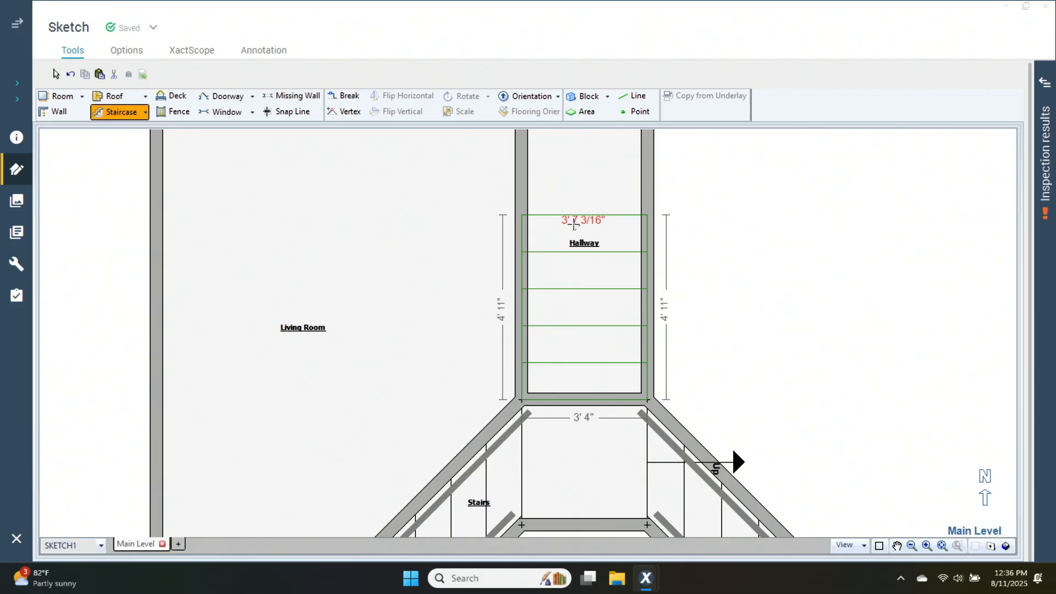
left_click(573, 225)
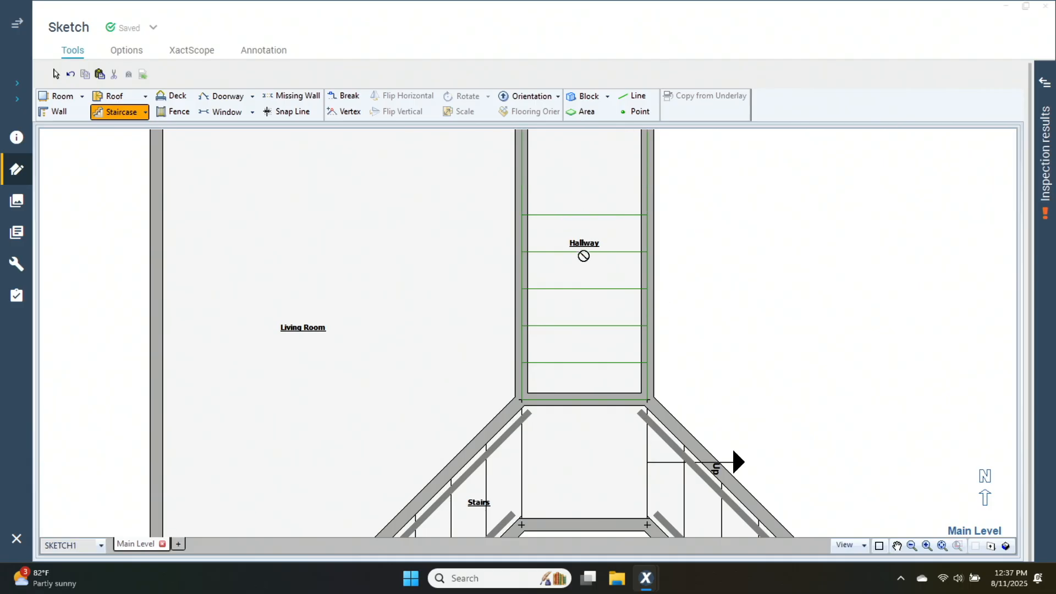
left_click(582, 214)
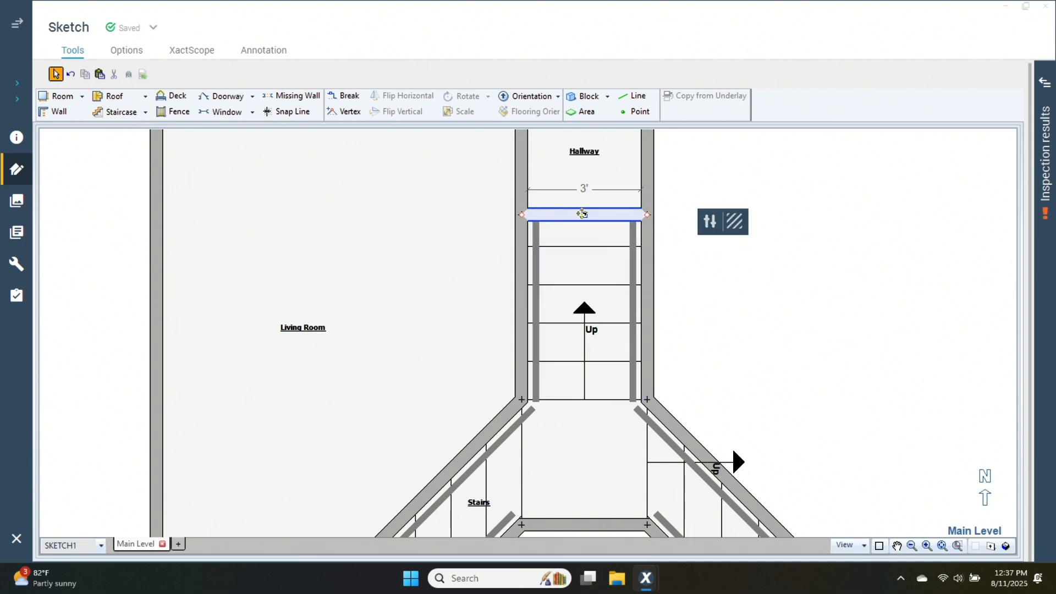
Set the new Hallway flight's length to 5' by adjusting the wall at its upper end
left_click(583, 216)
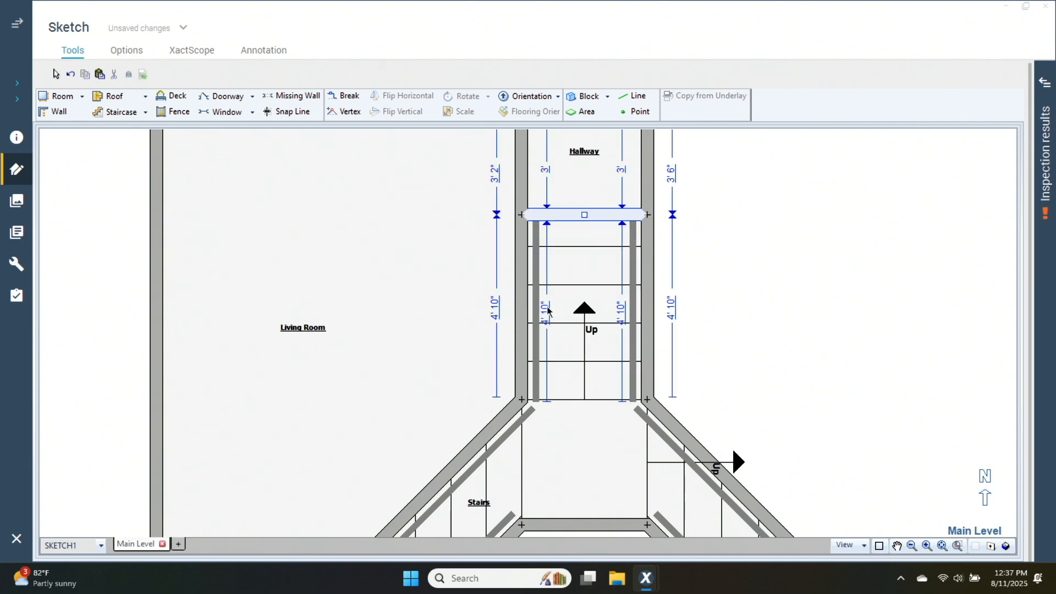
left_click(547, 310)
type("5")
key("Return")
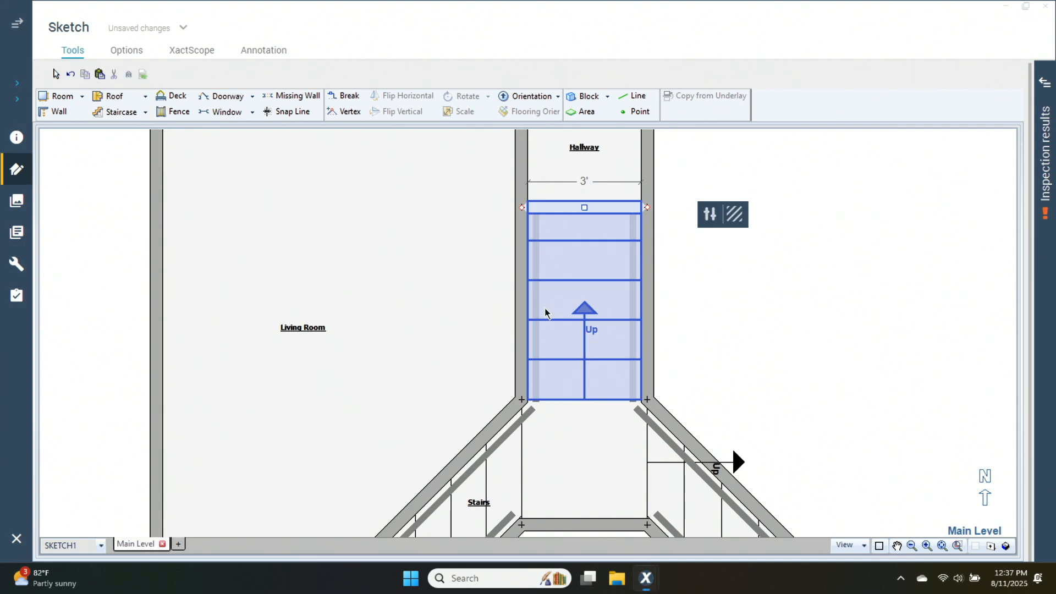
left_click(732, 301)
Open the wall between the top of the new flight and the Hallway with a Missing Wall
scroll(735, 306, "down", 1)
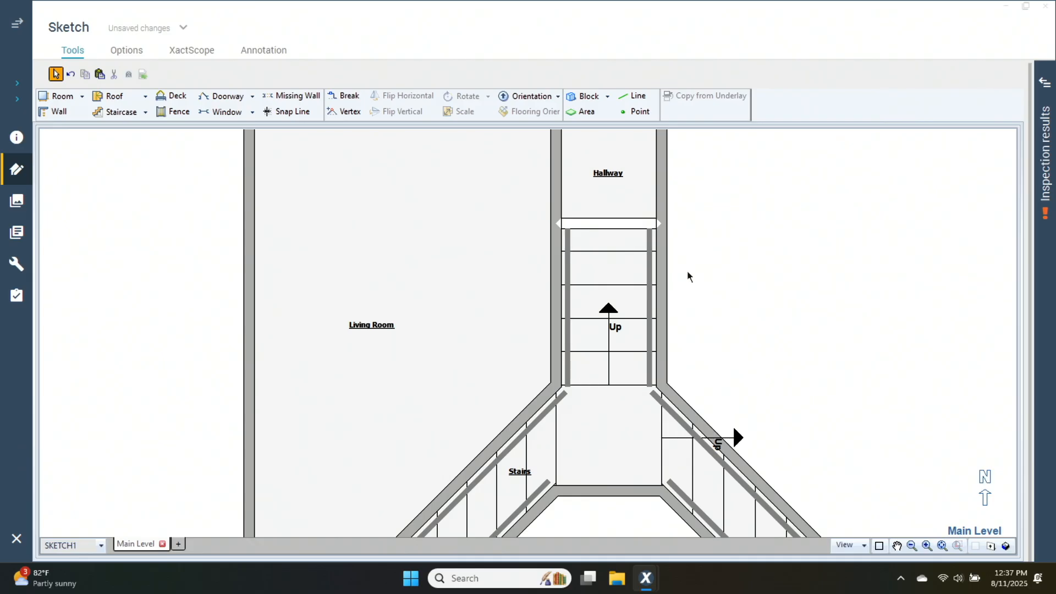
scroll(687, 275, "down", 1)
left_click(654, 236)
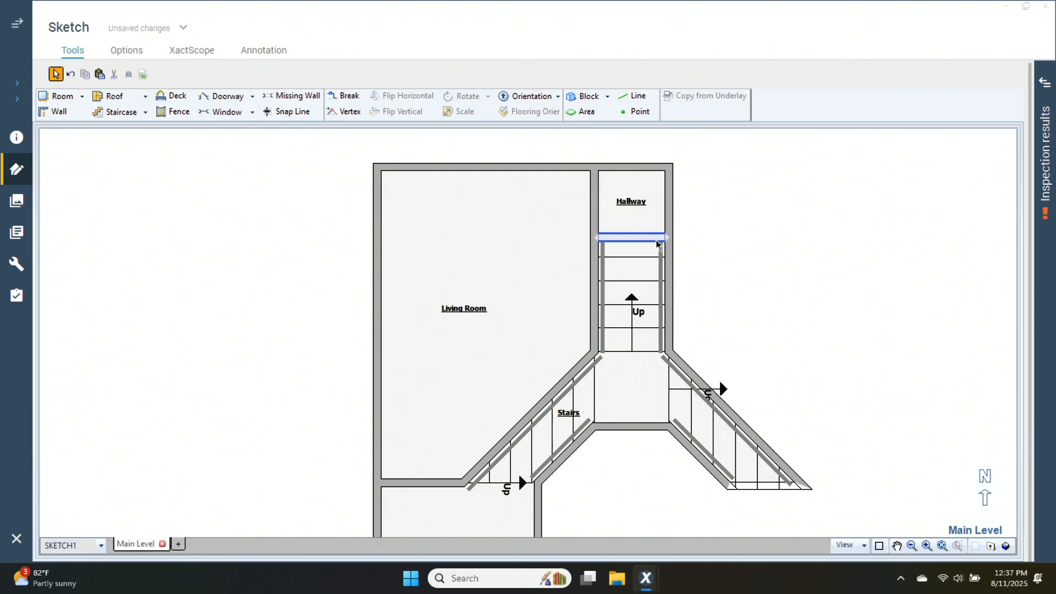
left_click(306, 94)
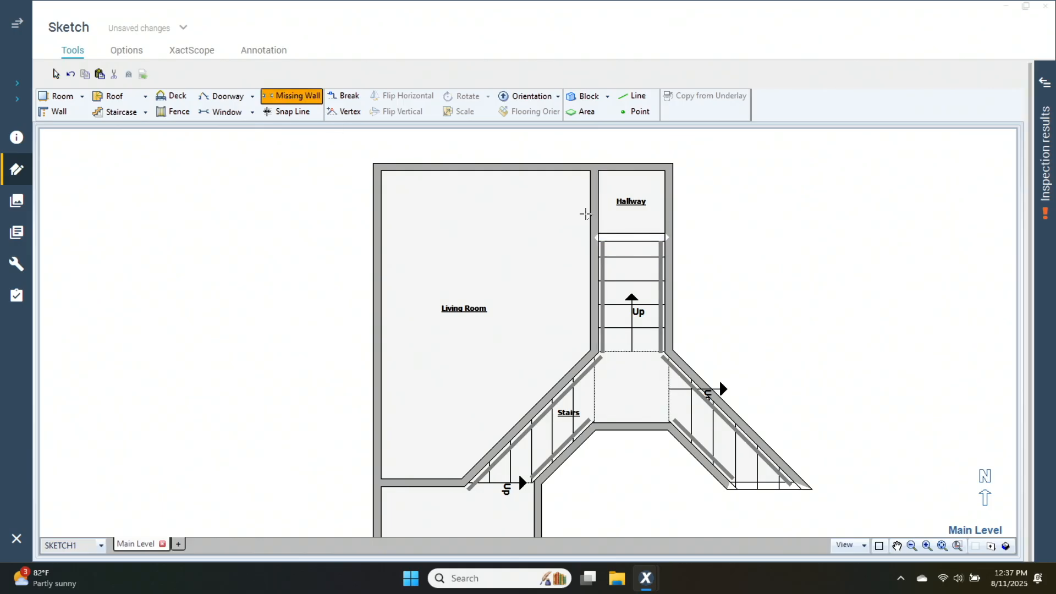
left_click(646, 237)
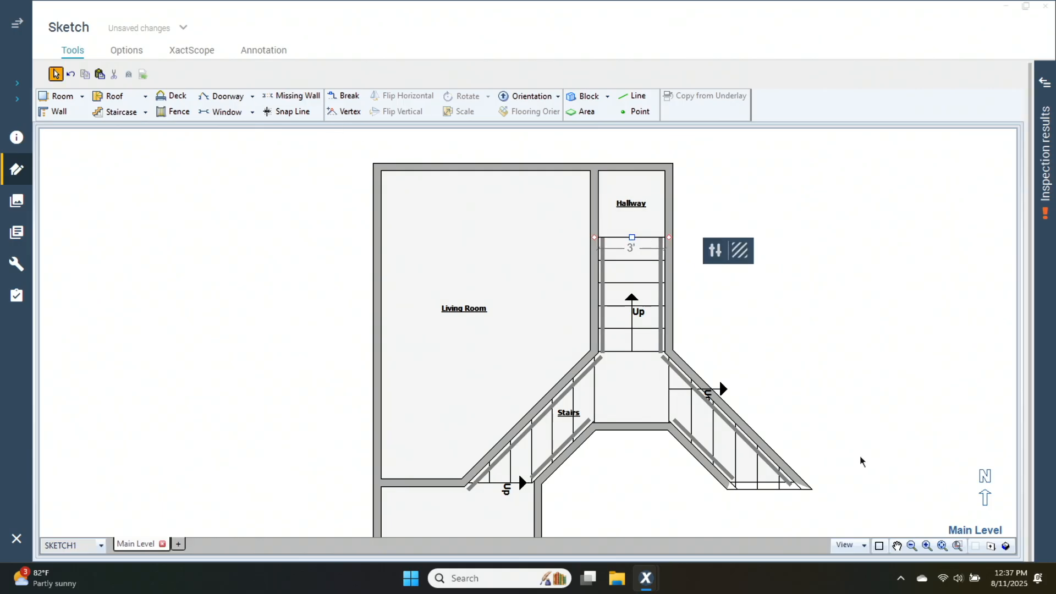
Examine the staircase and the flight into the Hallway in 3D
left_click(1007, 546)
left_click_drag(555, 399, 872, 271)
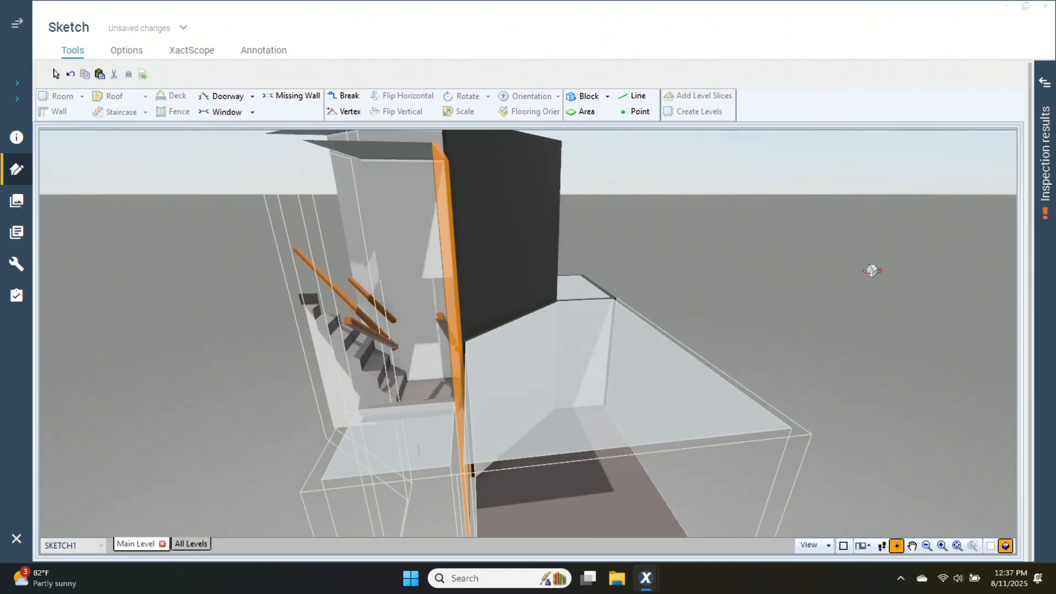
left_click_drag(519, 330, 705, 389)
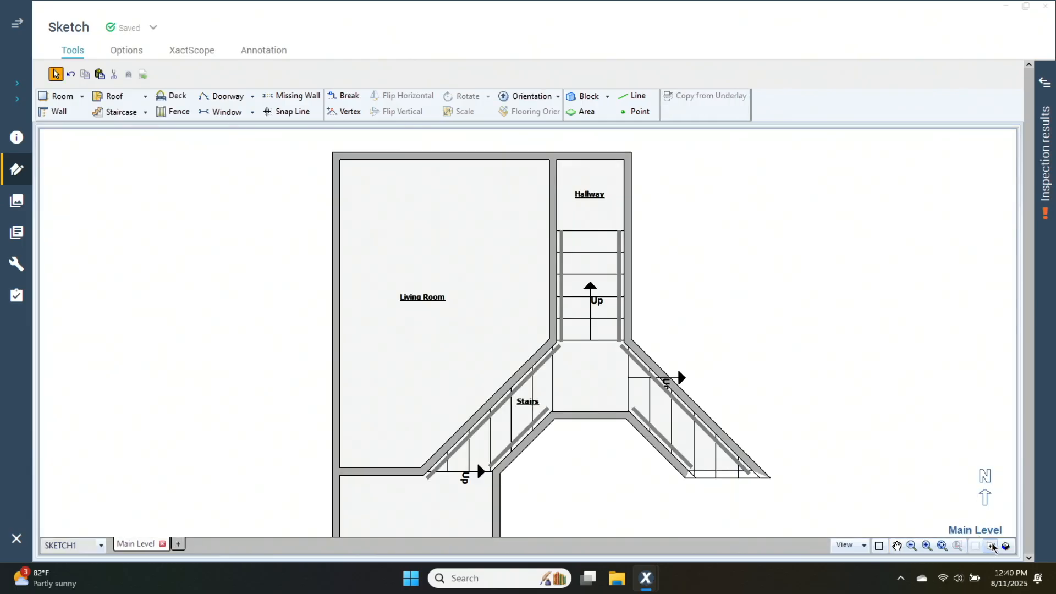
left_click(1005, 545)
Draw a new room about 9' 5" wide against the Hallway's east wall, extending south along the angled flight
scroll(353, 437, "down", 3)
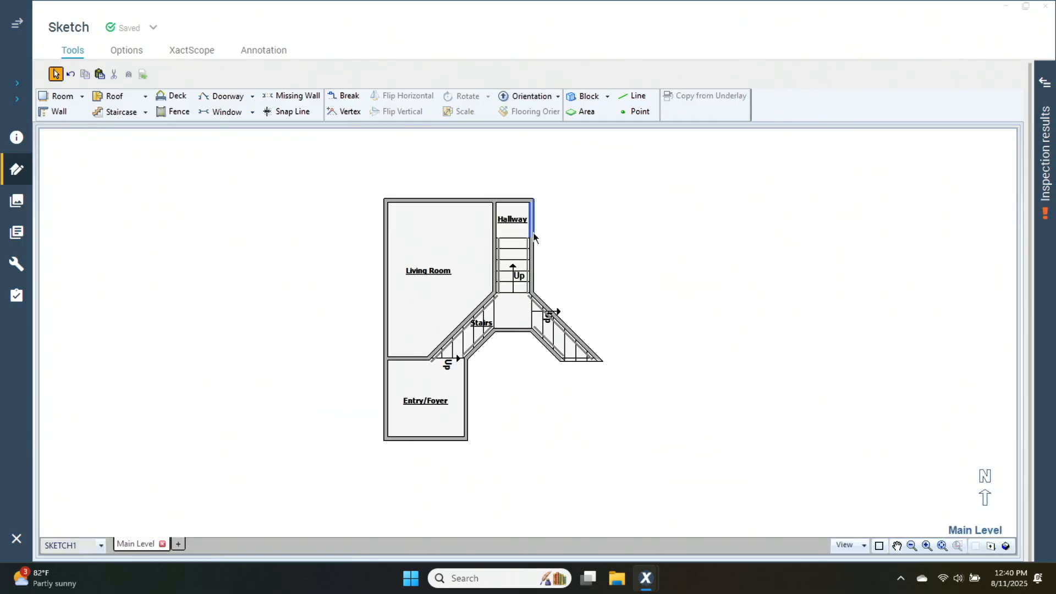
left_click(531, 220)
left_click_drag(556, 216, 638, 219)
left_click(610, 240)
left_click_drag(584, 242, 597, 373)
left_click(594, 370)
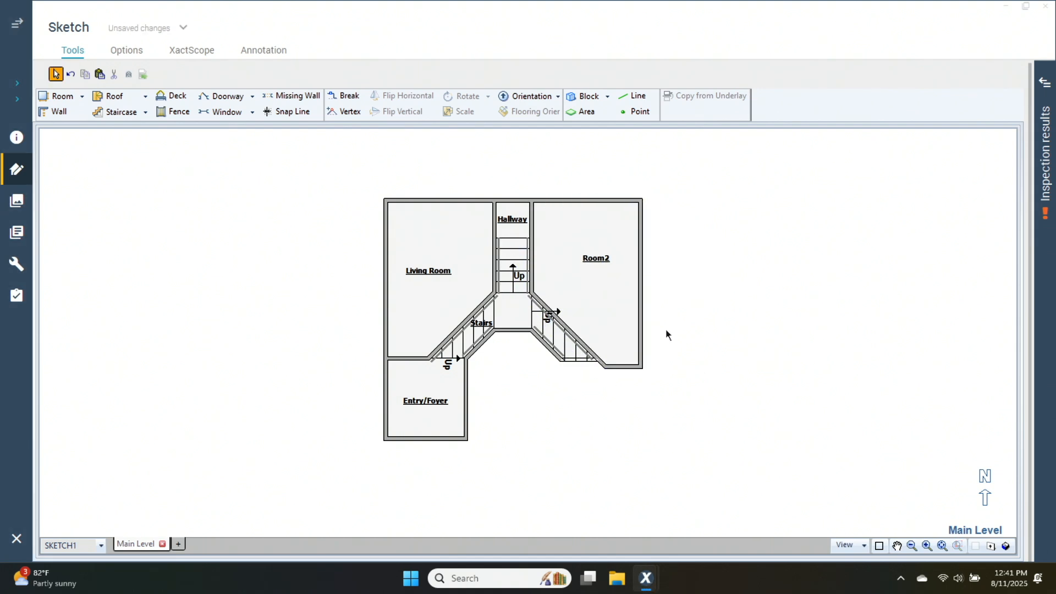
Move the new room's south wall up to line up with the foot of the angled flight
left_click(609, 330)
left_click_drag(622, 368, 621, 360)
scroll(568, 404, "up", 2)
key("Escape")
scroll(655, 352, "down", 2)
Rename the new room east of the Hallway as Family Room
left_click(637, 234)
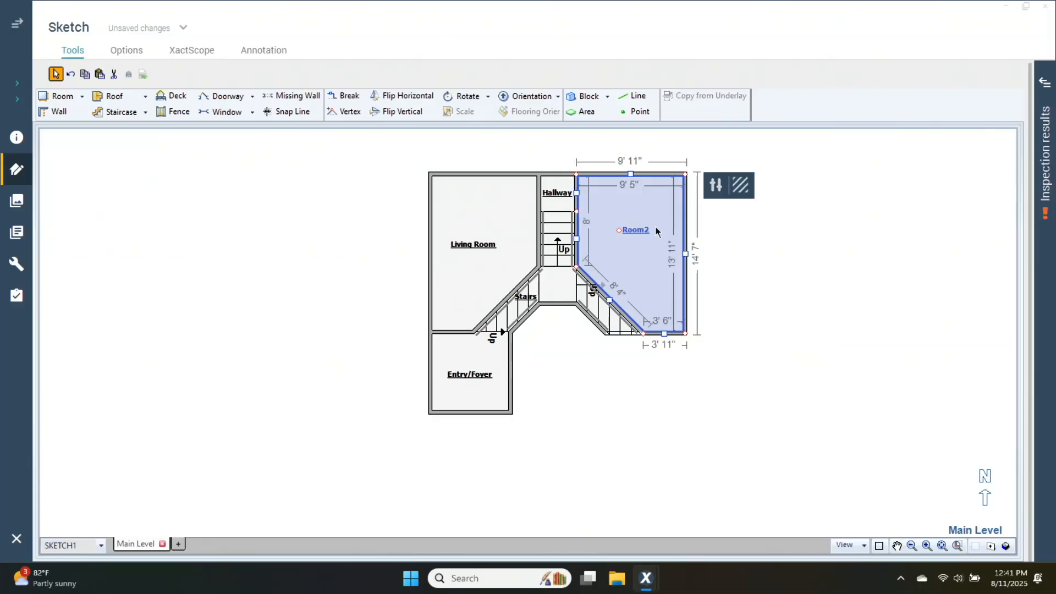
left_click(637, 234)
type("Family Room")
key("Return")
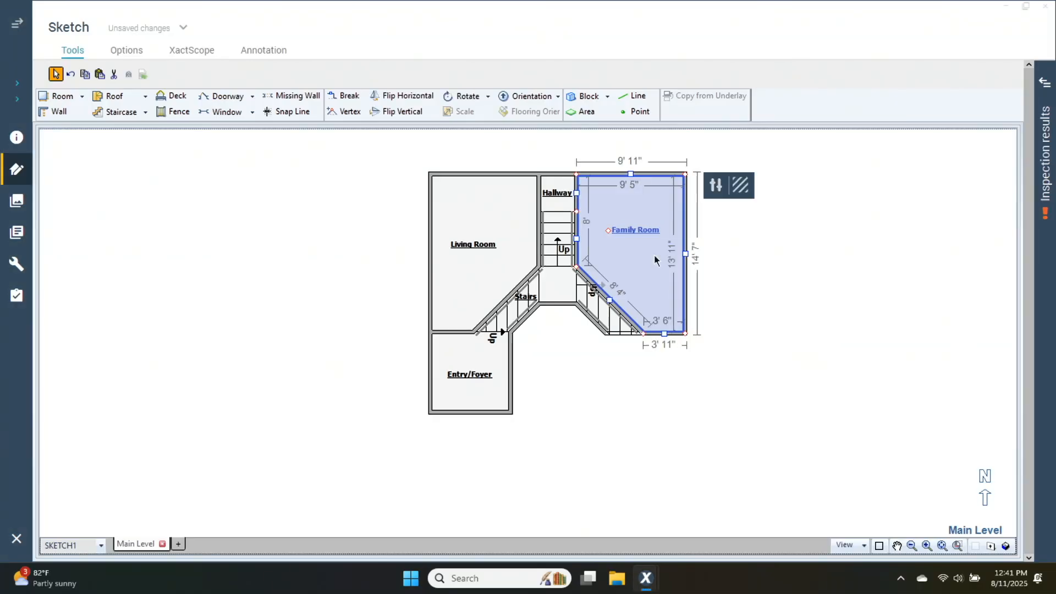
left_click(726, 299)
Examine the rooms and staircase from above in 3D, then return to the plan view
left_click(1005, 546)
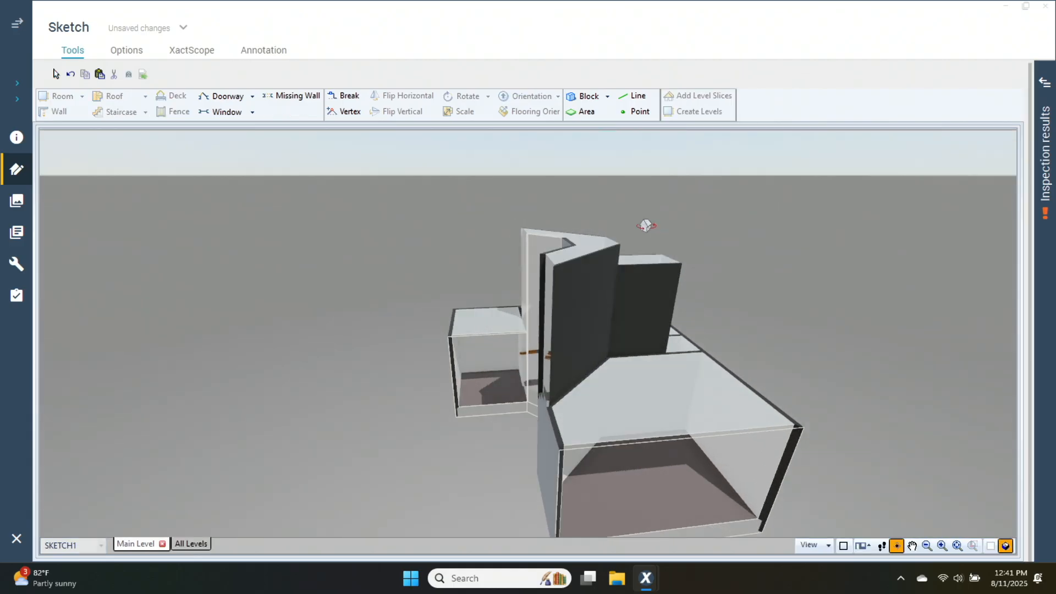
mouse_move(646, 225)
left_mouse_down()
mouse_move(736, 255)
mouse_move(761, 440)
left_mouse_up()
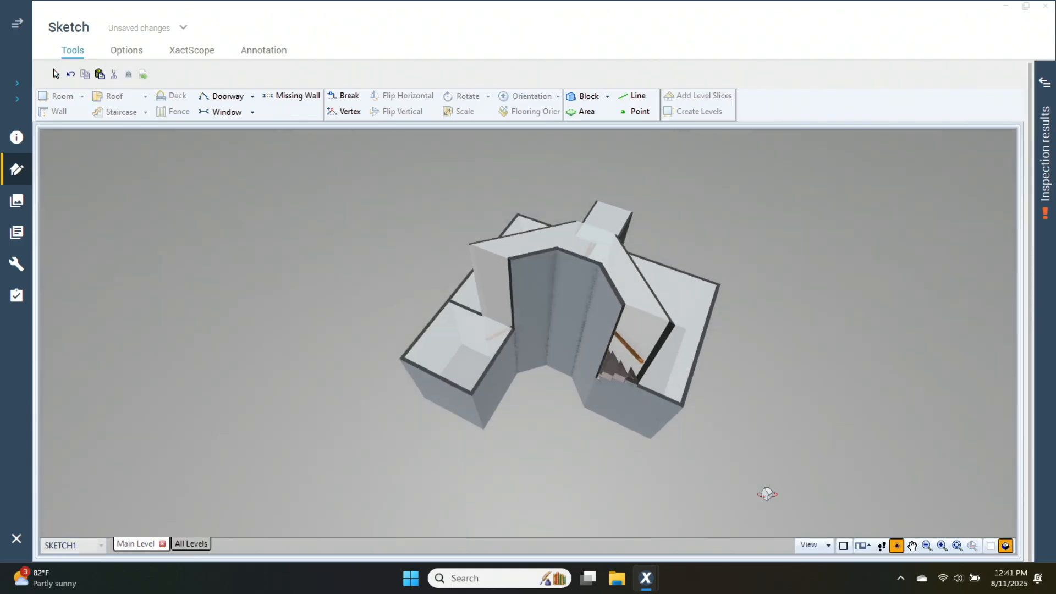
left_click(991, 545)
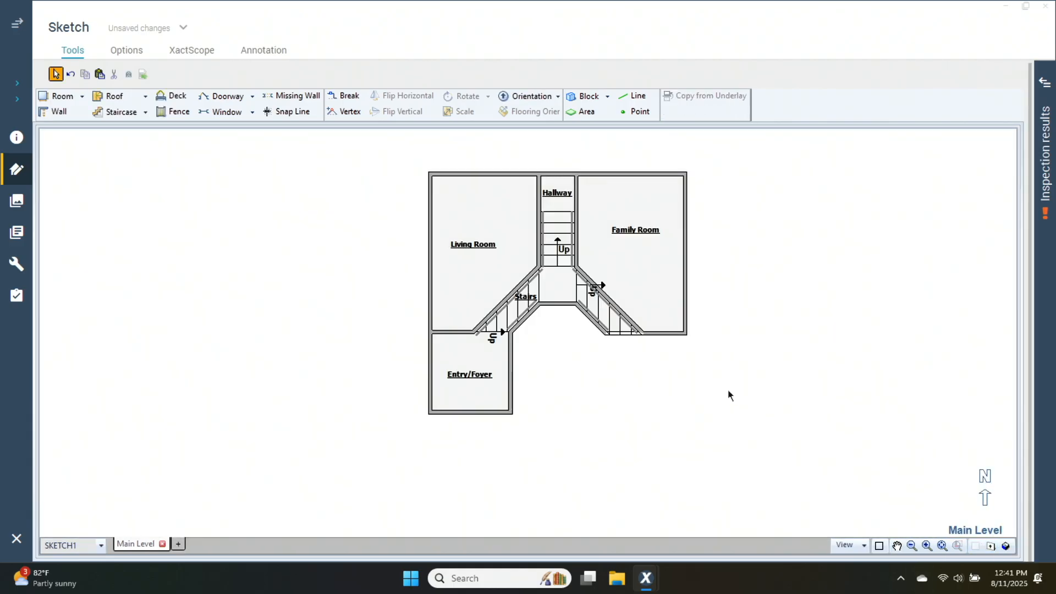
Set the Family Room's interior width to 12' 3" by adjusting its east wall
left_click(659, 272)
left_click(685, 254)
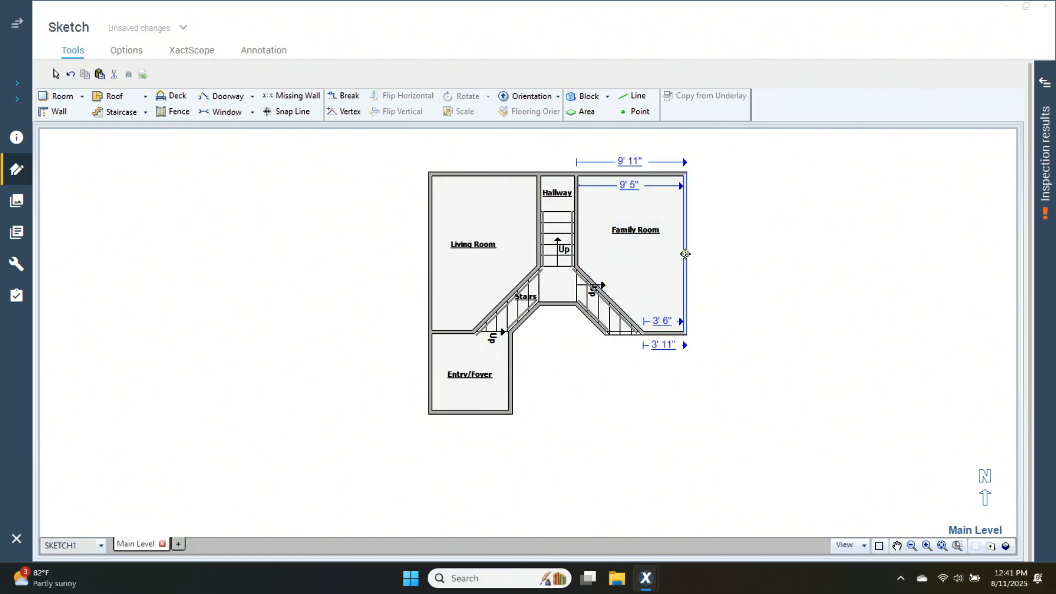
left_click(633, 185)
type("12,3")
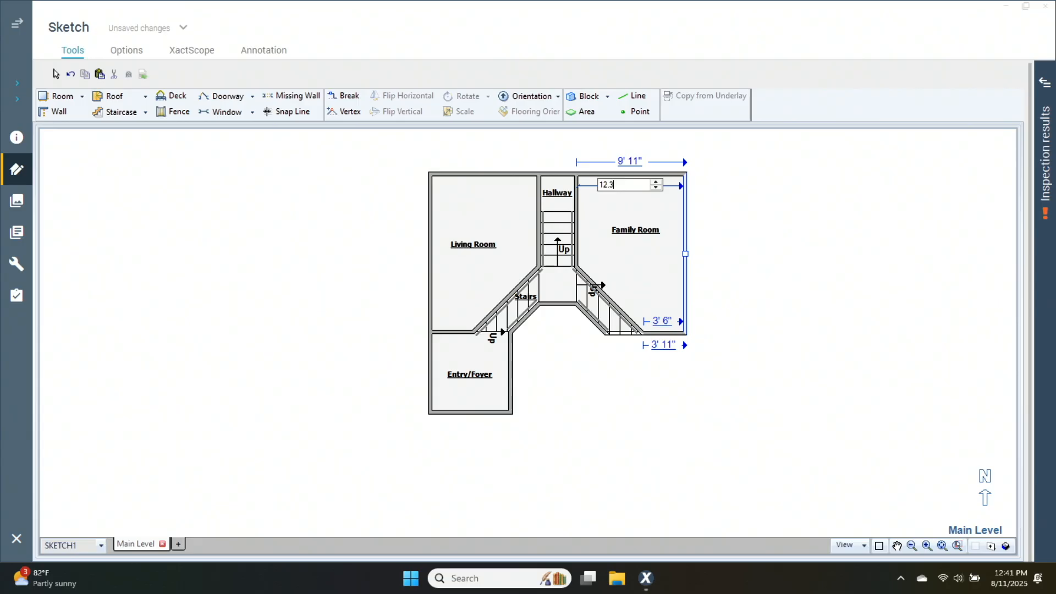
key("Return")
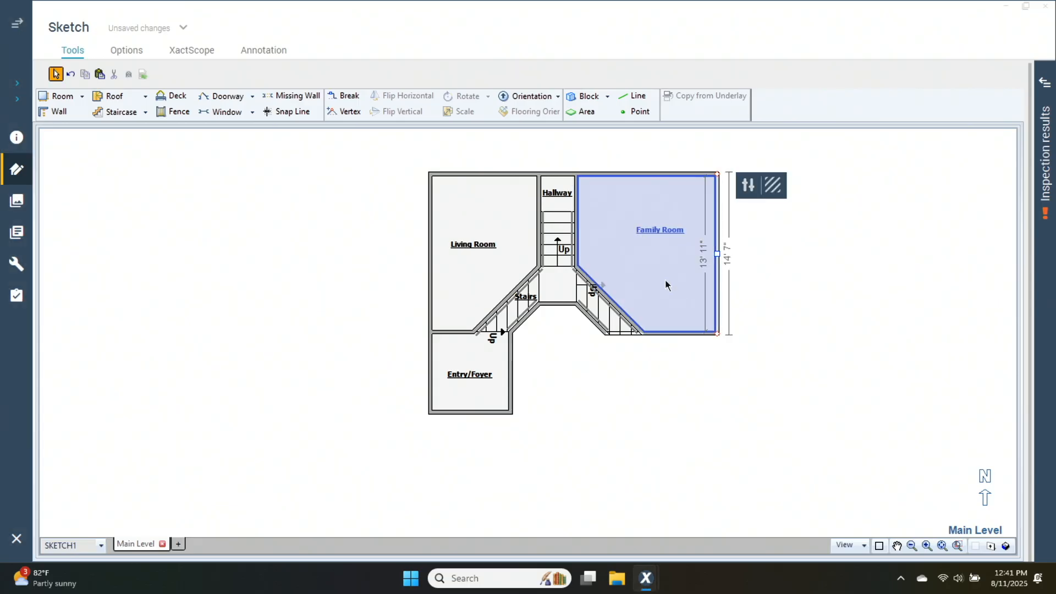
left_click(728, 346)
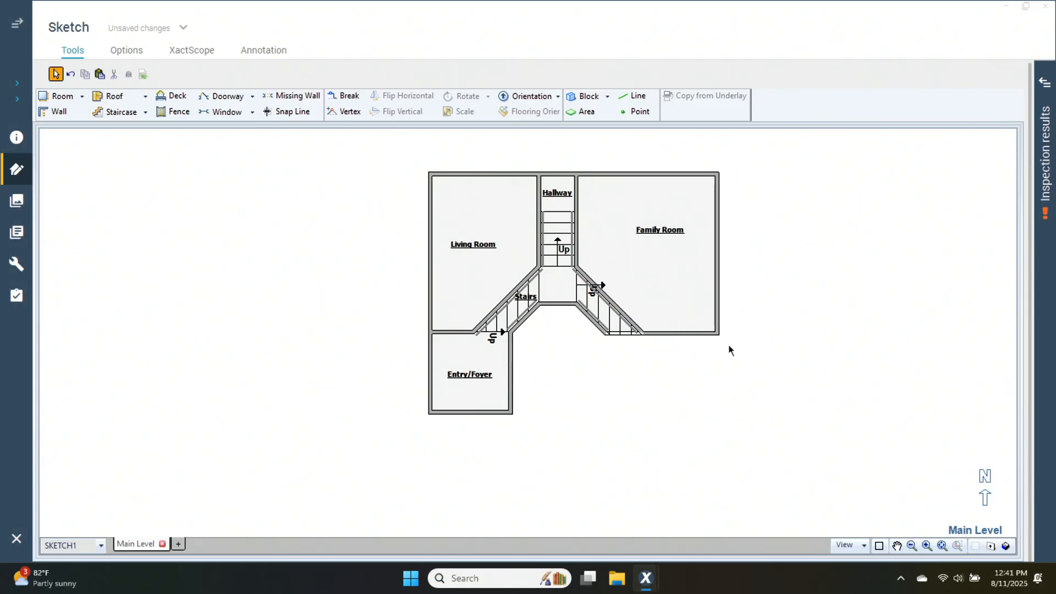
Draw a room about 6' 3" by 6' 1" from the Family Room's south wall and name it Kitchen
left_click(679, 333)
left_click_drag(681, 337, 643, 407)
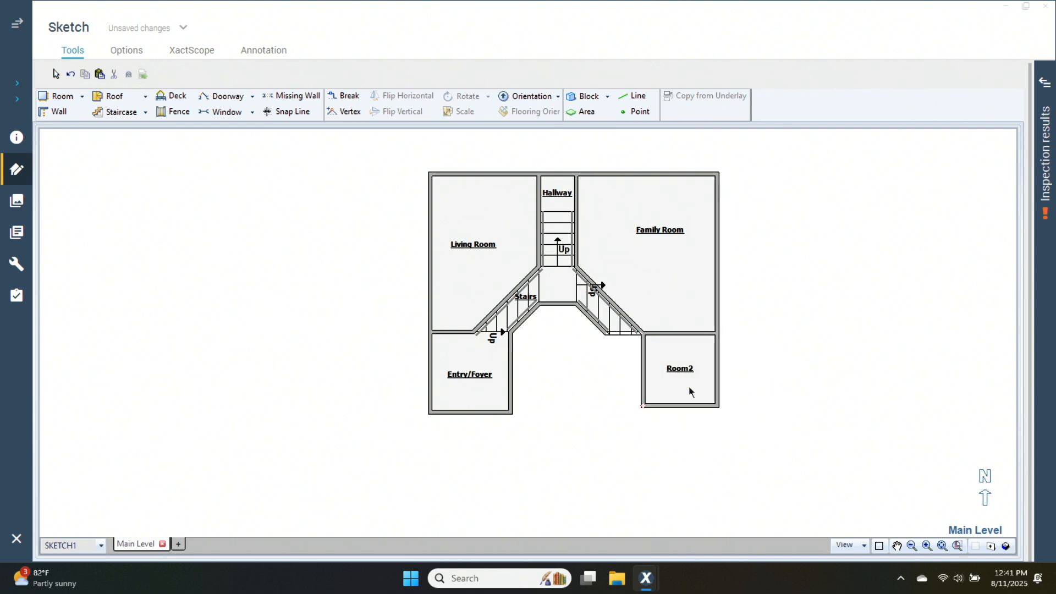
double_click(682, 369)
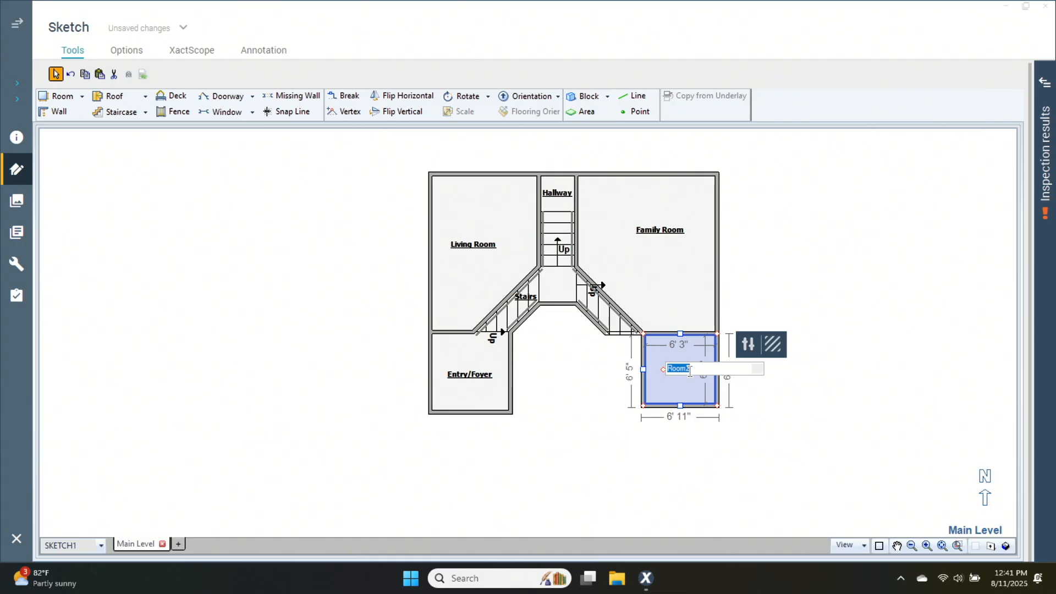
type("Kitchen")
key("Return")
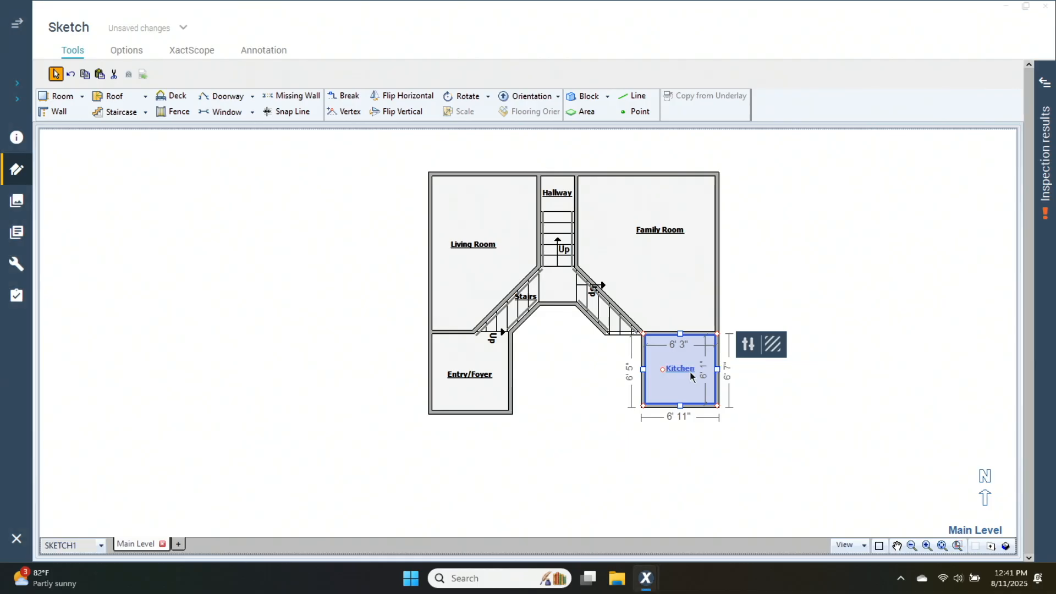
left_click(764, 426)
Set the Kitchen's interior north-south length to 7' 9" by adjusting its south wall
scroll(764, 427, "up", 3)
left_click(578, 377)
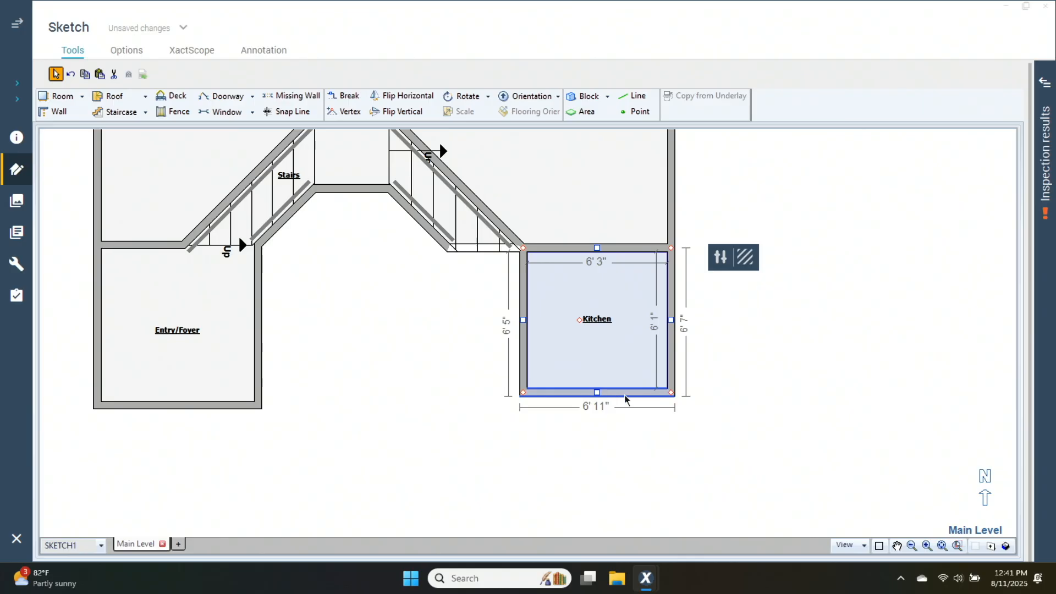
left_click(597, 392)
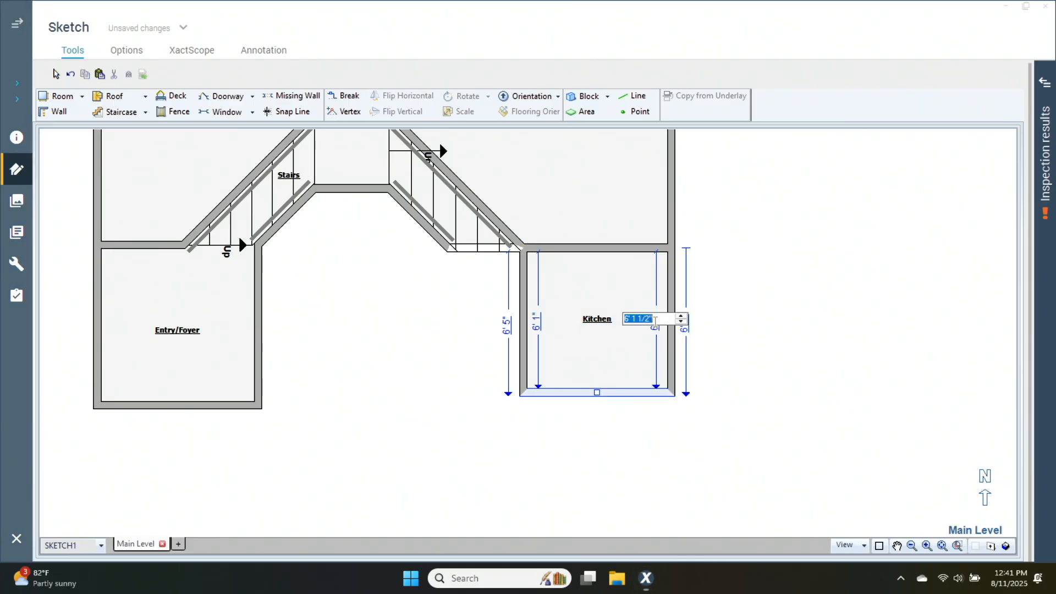
type("7,9")
key("Return")
left_click(643, 361)
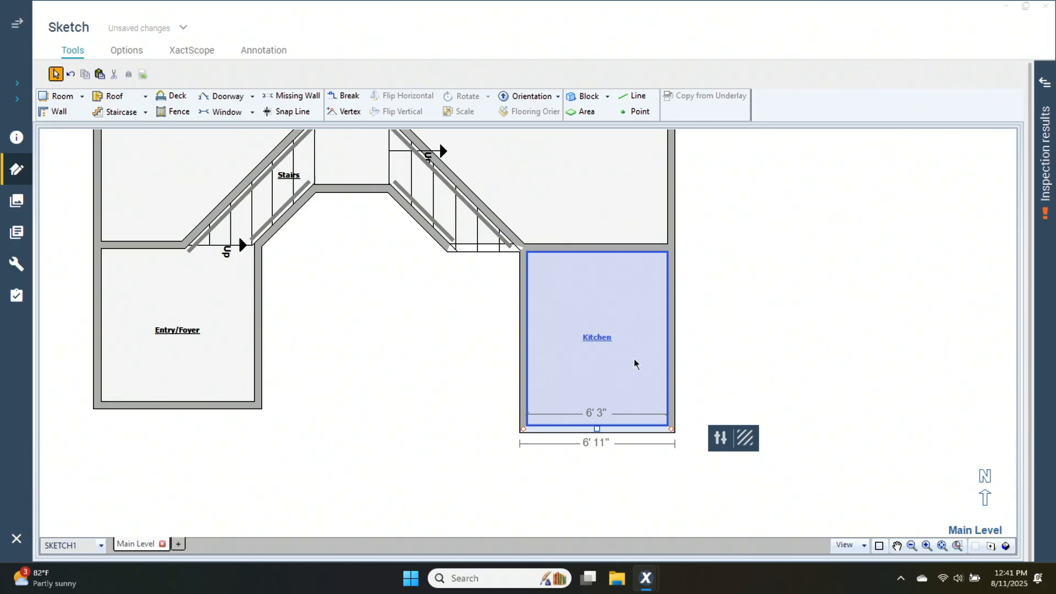
Try to set the Kitchen's interior width to 9' 7" through its west wall dimension
left_click(545, 342)
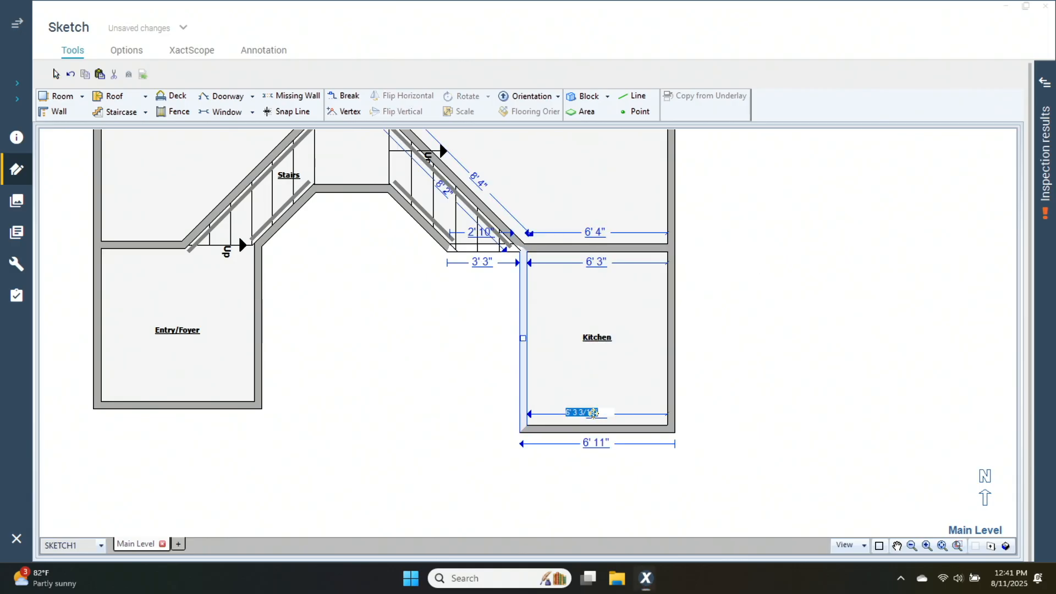
left_click(594, 414)
type("9,7")
key("Return")
left_click(593, 415)
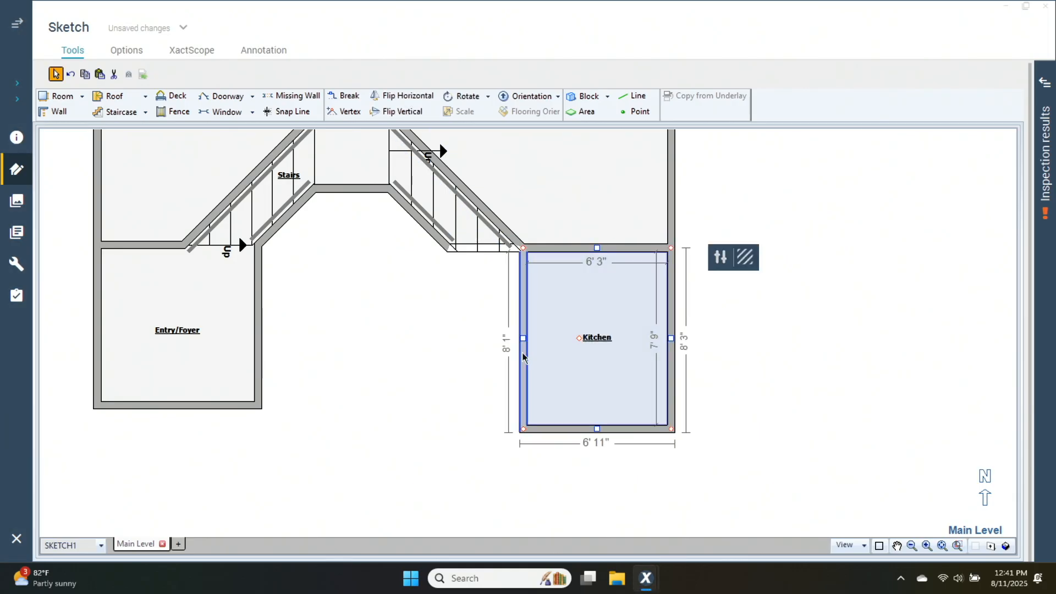
Move the Kitchen's west wall out to the inner corner of the angled flight, for an interior width of 9' 7"
left_click_drag(527, 360, 450, 353)
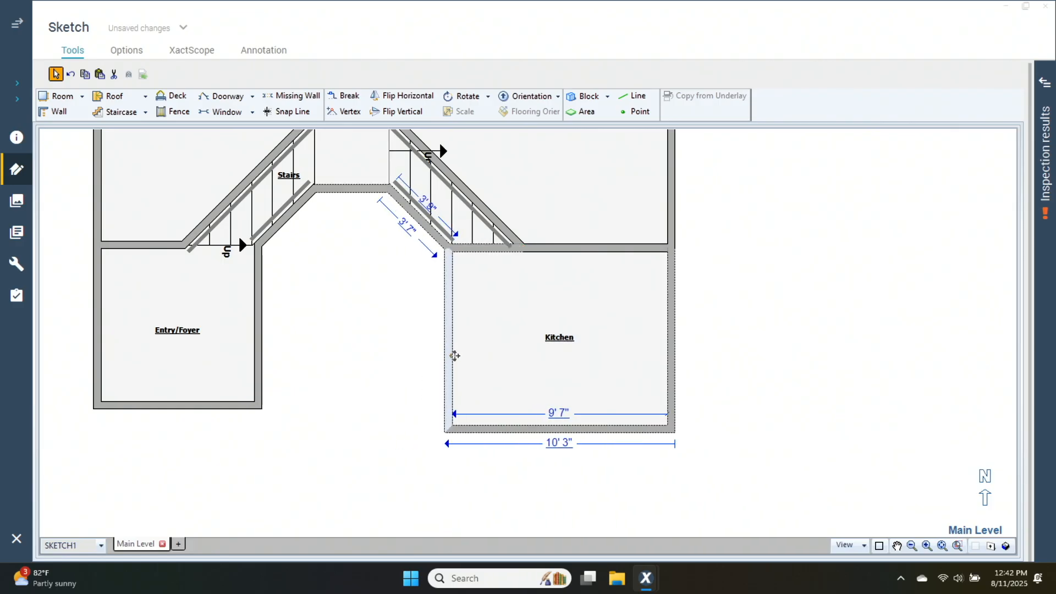
left_click(404, 368)
left_click(468, 284)
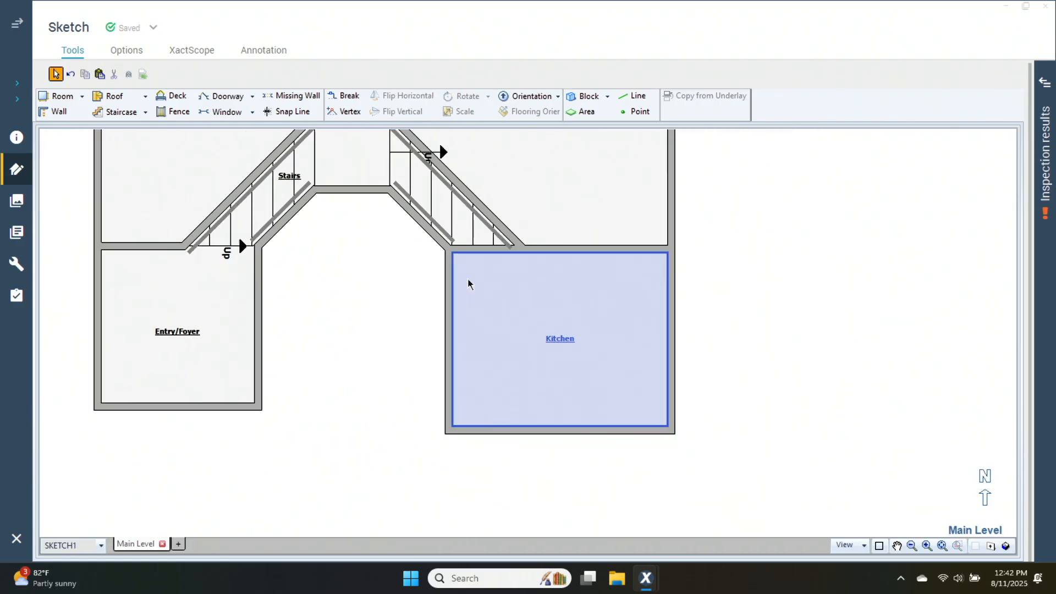
scroll(467, 284, "down", 1)
left_click(498, 364)
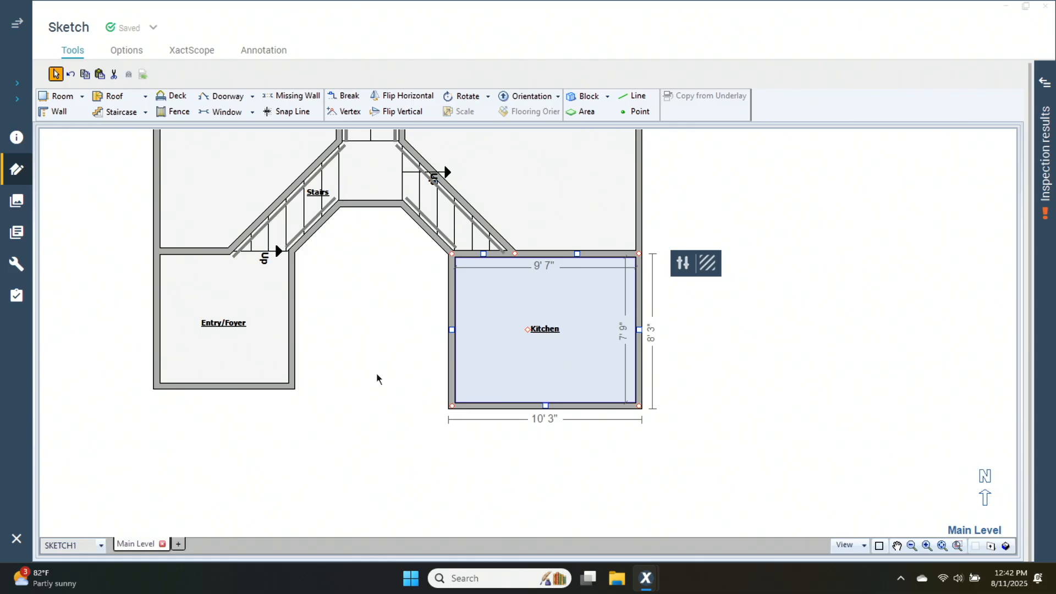
left_click(362, 404)
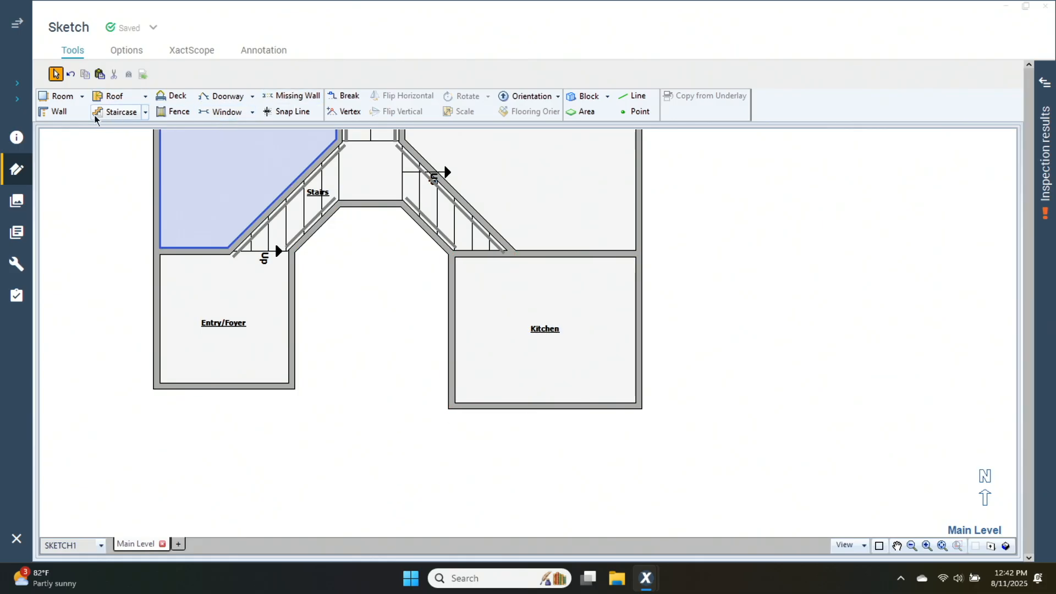
Draw walls from the Kitchen's southwest corner about 1' south, west, and back up to the Entry/Foyer's southeast corner, enclosing a room
left_click(55, 111)
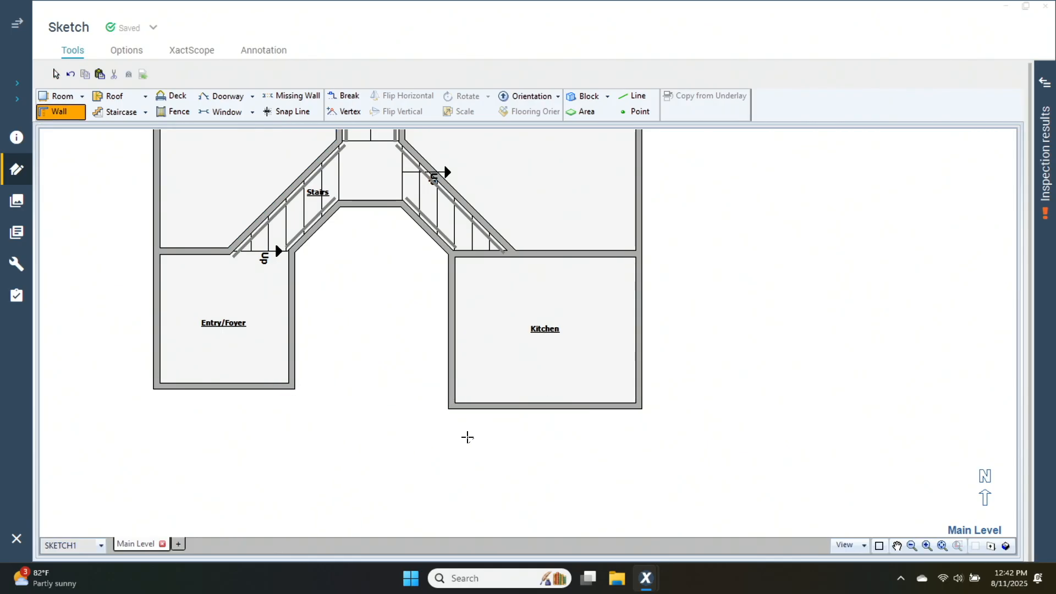
left_click(450, 407)
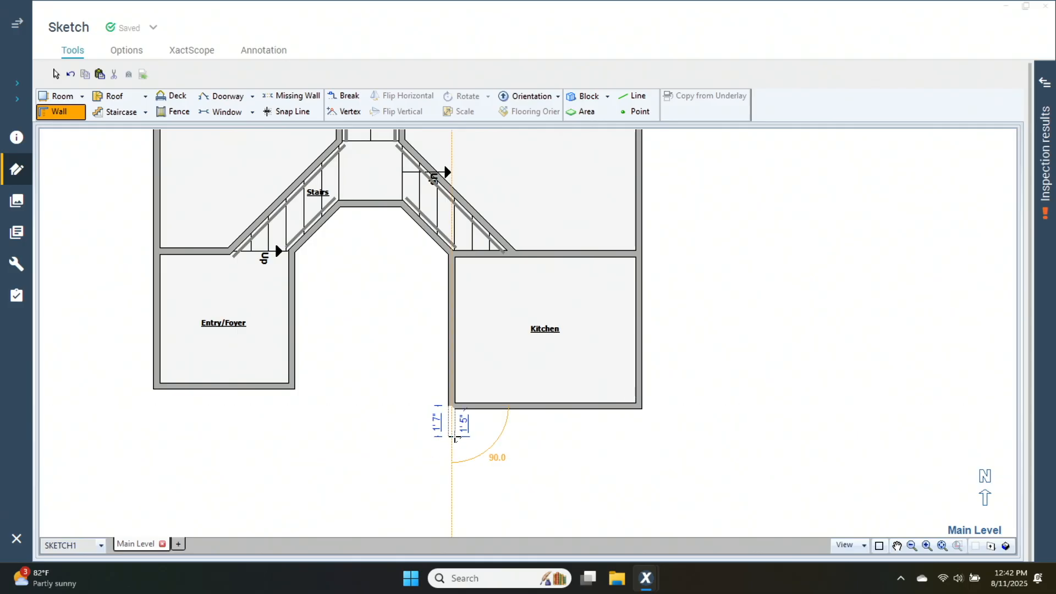
scroll(455, 439, "up", 3)
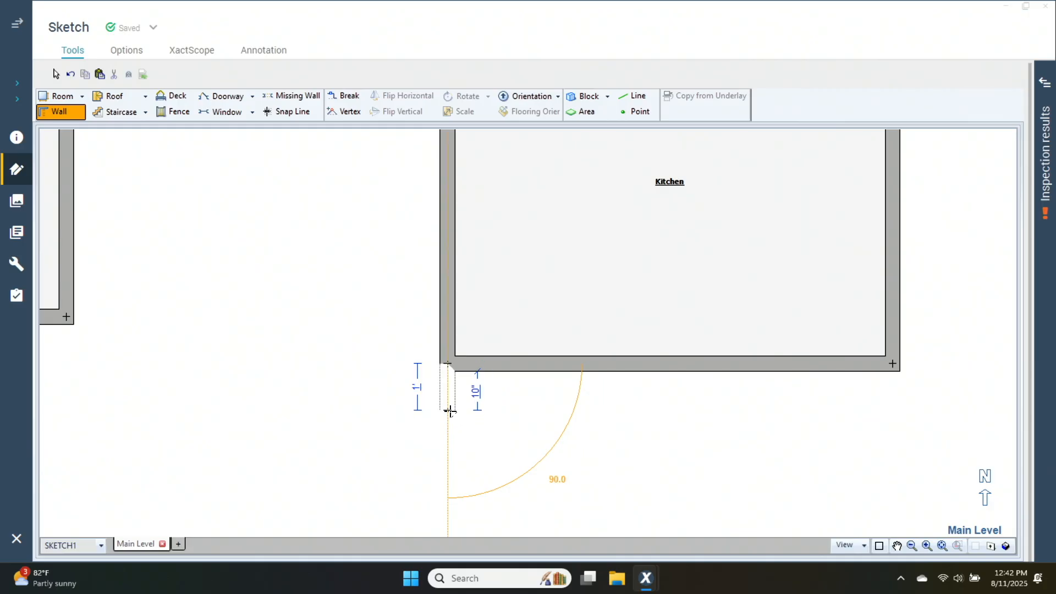
left_click(448, 413)
left_click(66, 413)
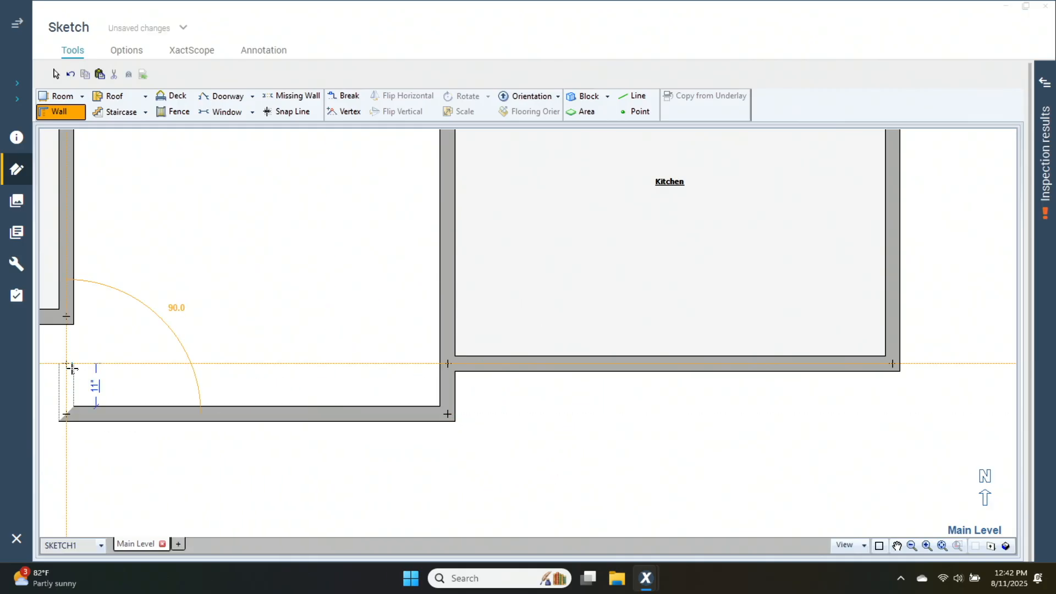
left_click(68, 318)
scroll(295, 312, "down", 3)
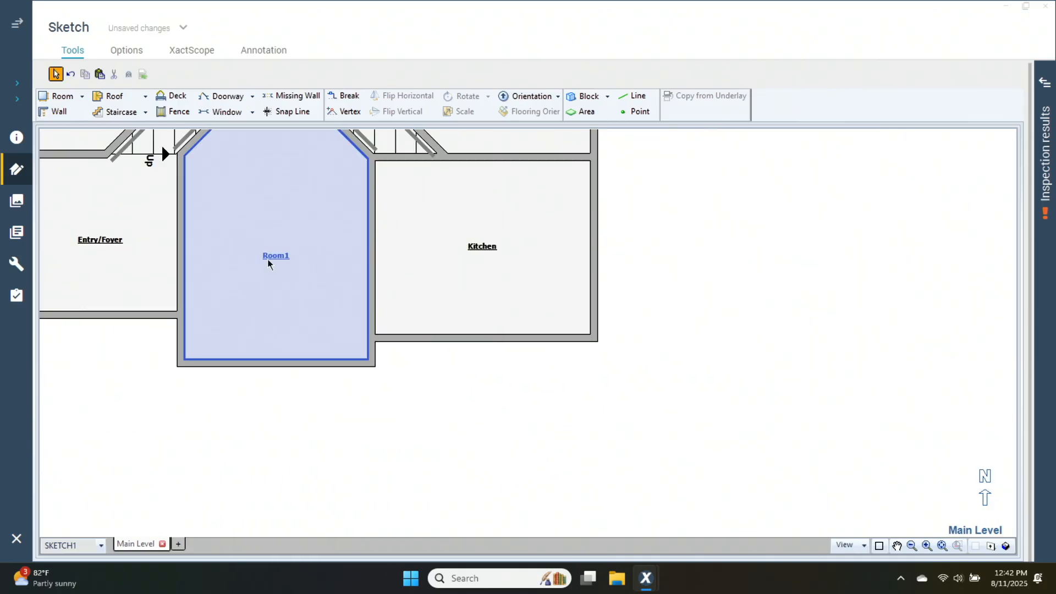
Rename the enclosed room between the Entry/Foyer and Kitchen as Dining Room
double_click(282, 255)
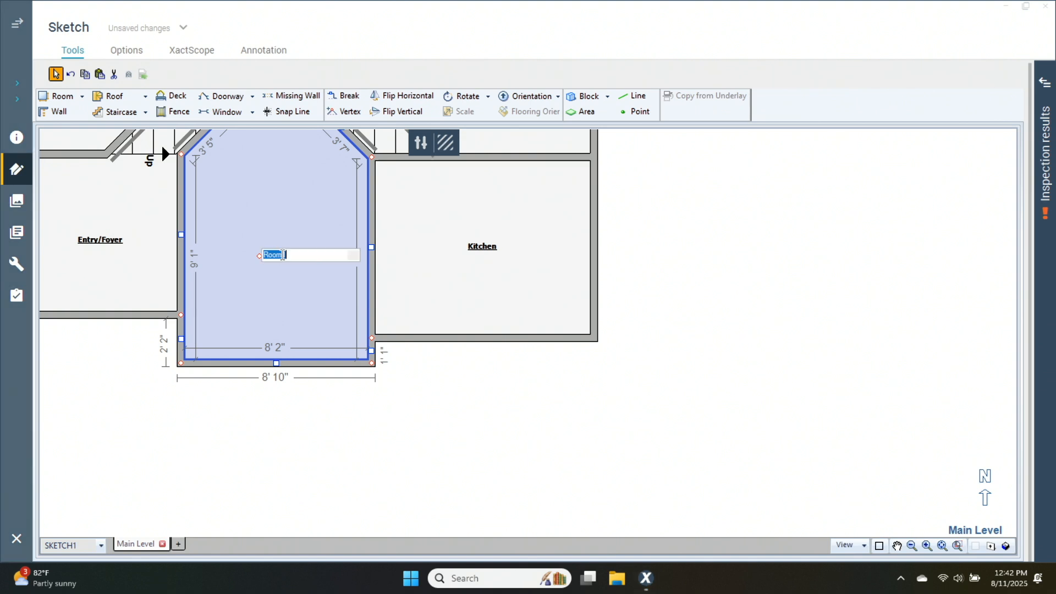
type("Dining Room")
key("Return")
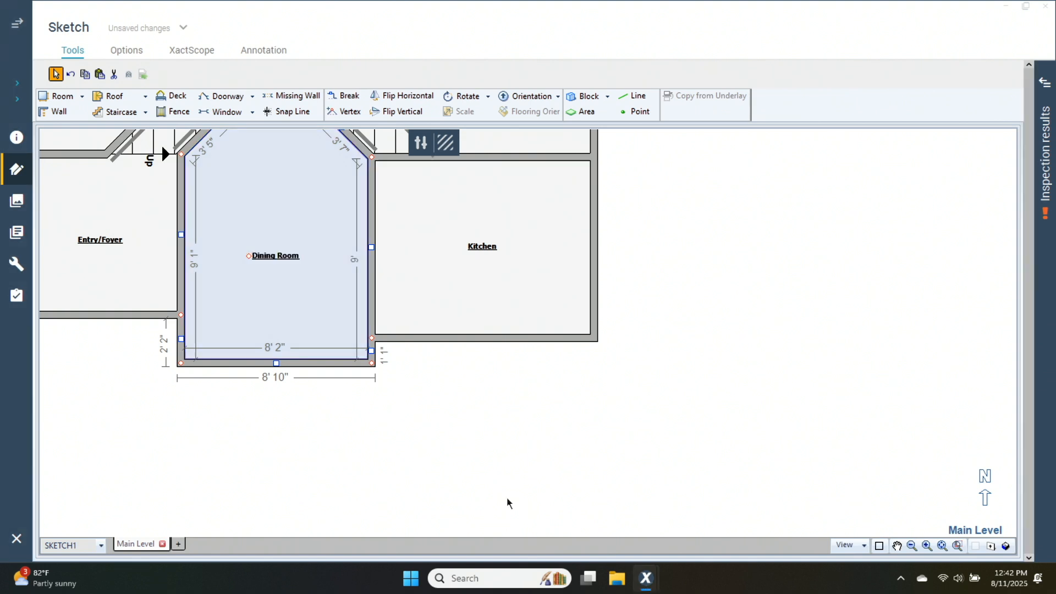
left_click_drag(544, 393, 751, 490)
scroll(751, 491, "down", 4)
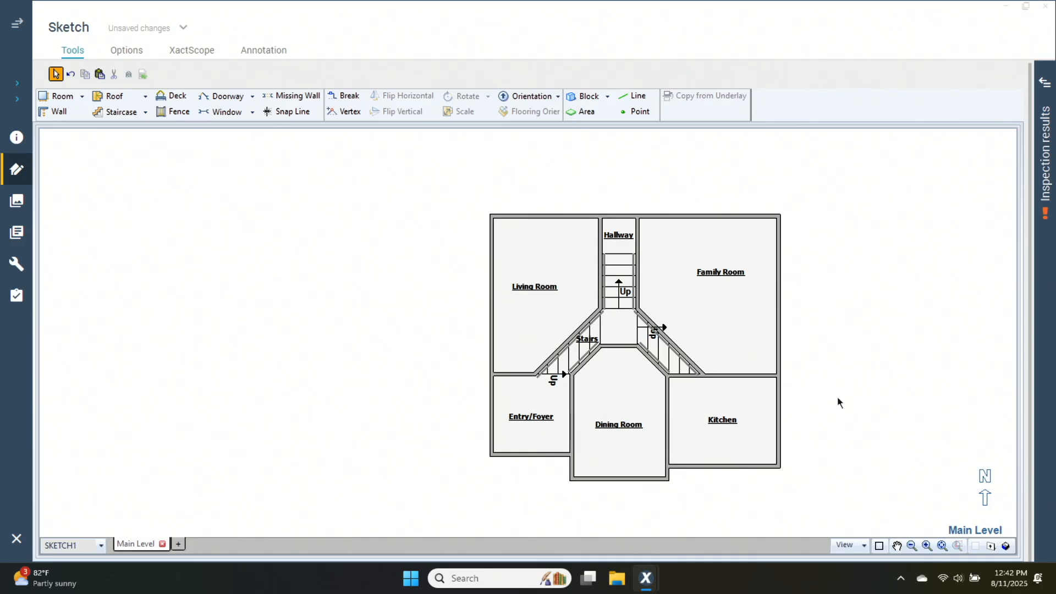
left_click(688, 230)
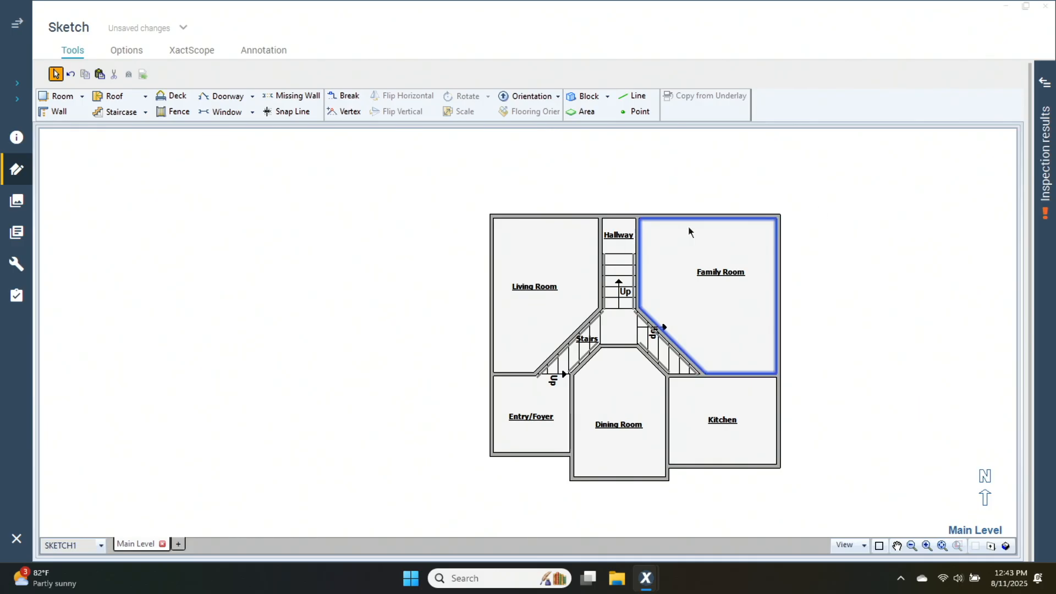
scroll(653, 252, "up", 4)
left_click(583, 300)
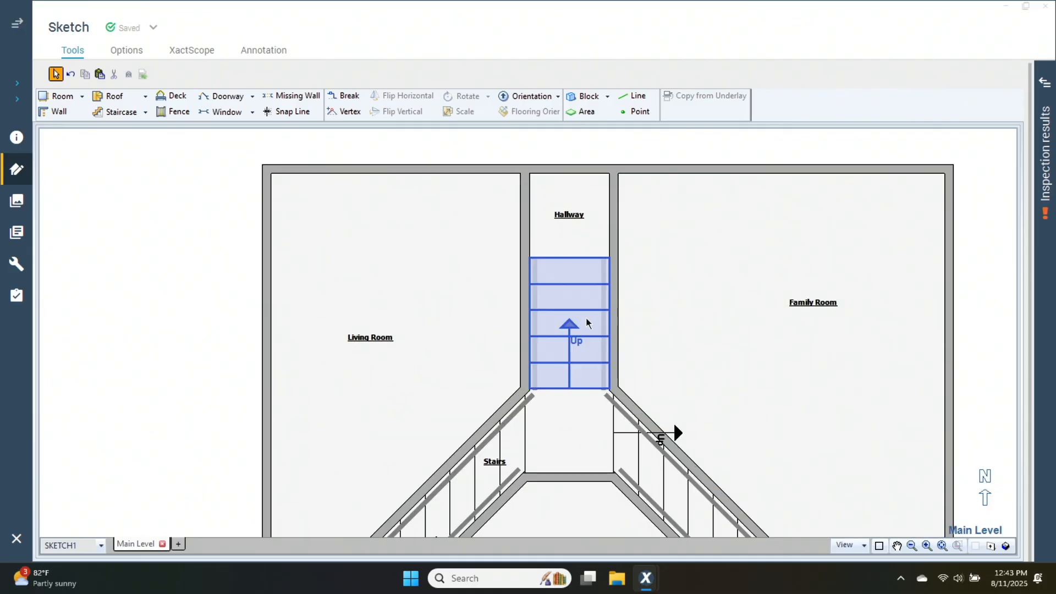
Reverse the climbing direction of the straight staircase flight below the Hallway
left_click(530, 97)
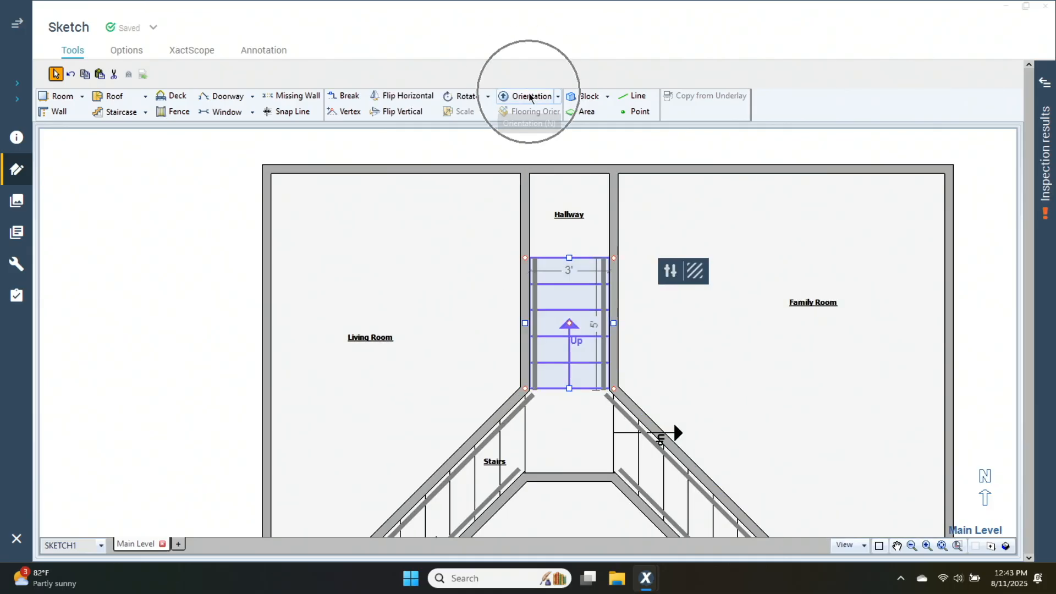
left_click(566, 272)
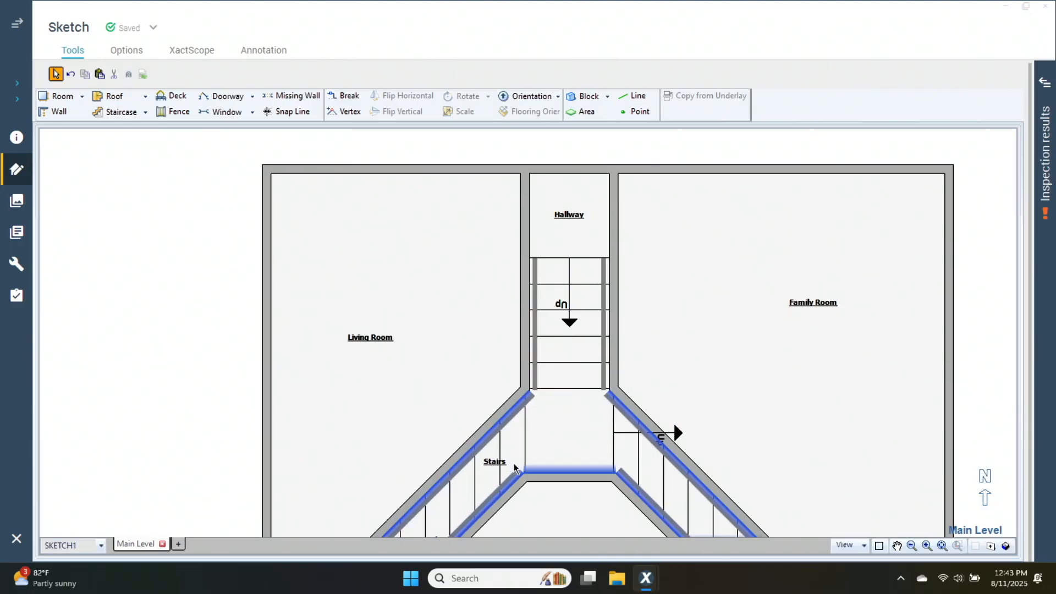
Examine the staircase properties of the east angled flight
scroll(514, 468, "down", 4)
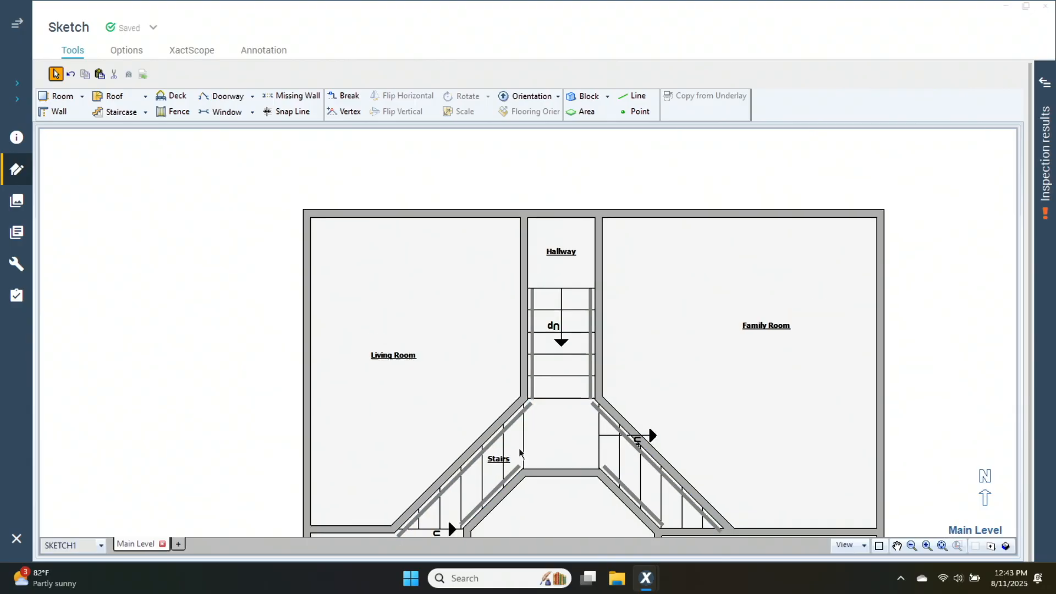
left_click_drag(508, 510, 485, 370)
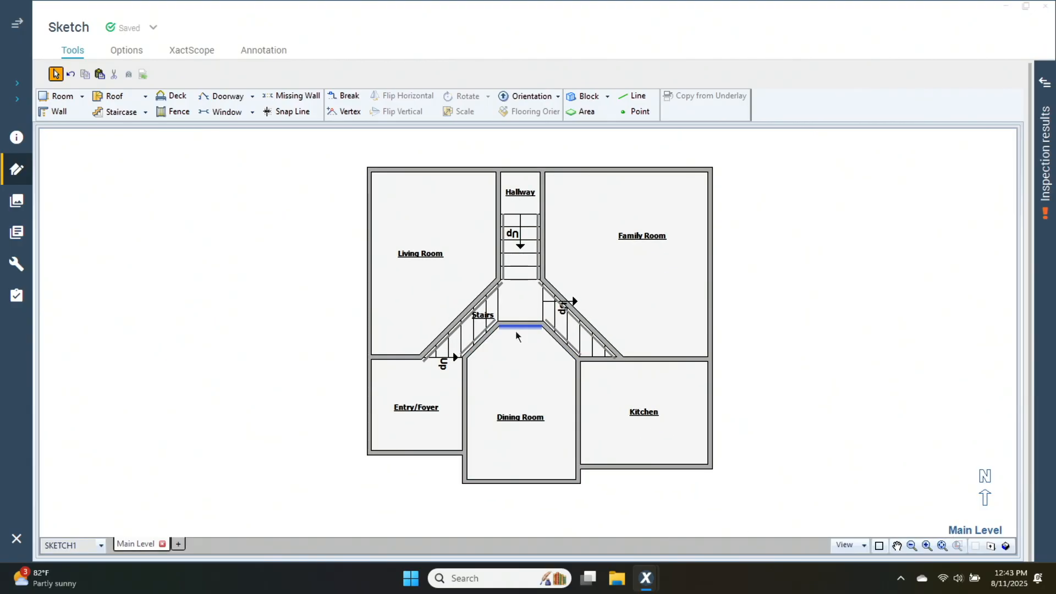
scroll(516, 330, "up", 4)
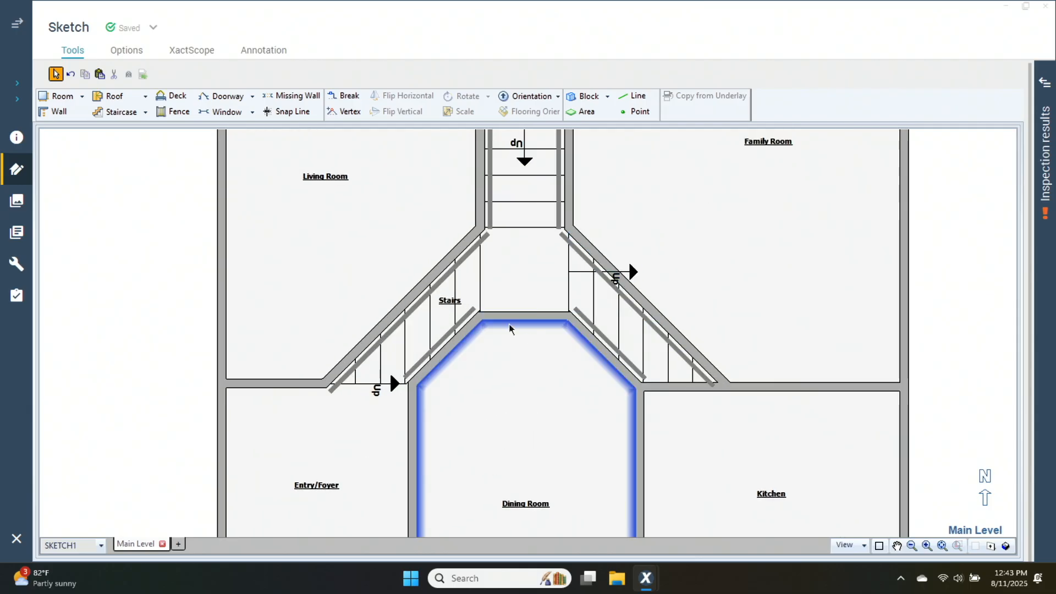
left_click(645, 342)
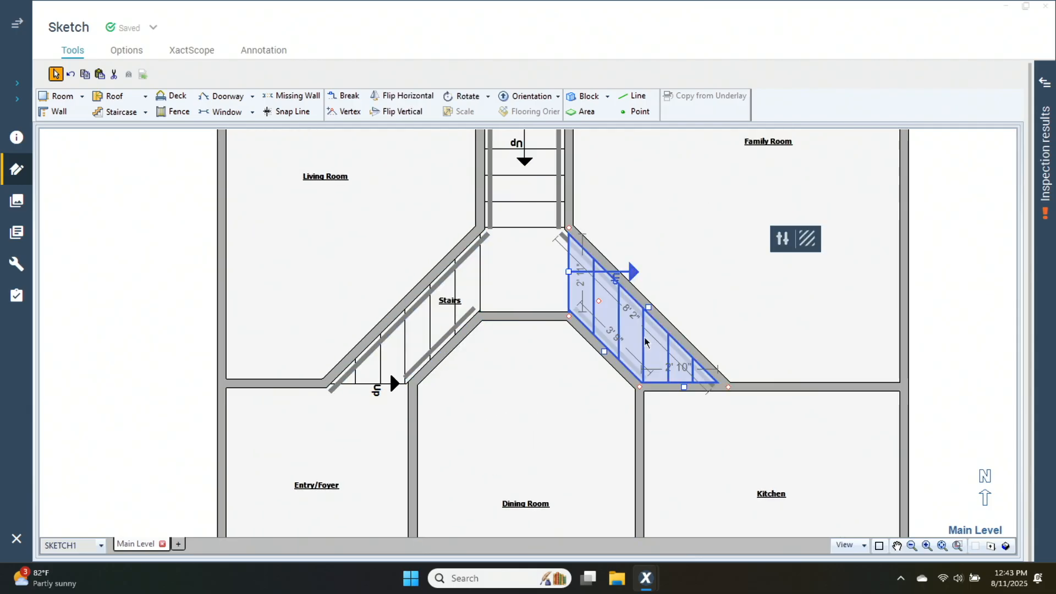
double_click(630, 344)
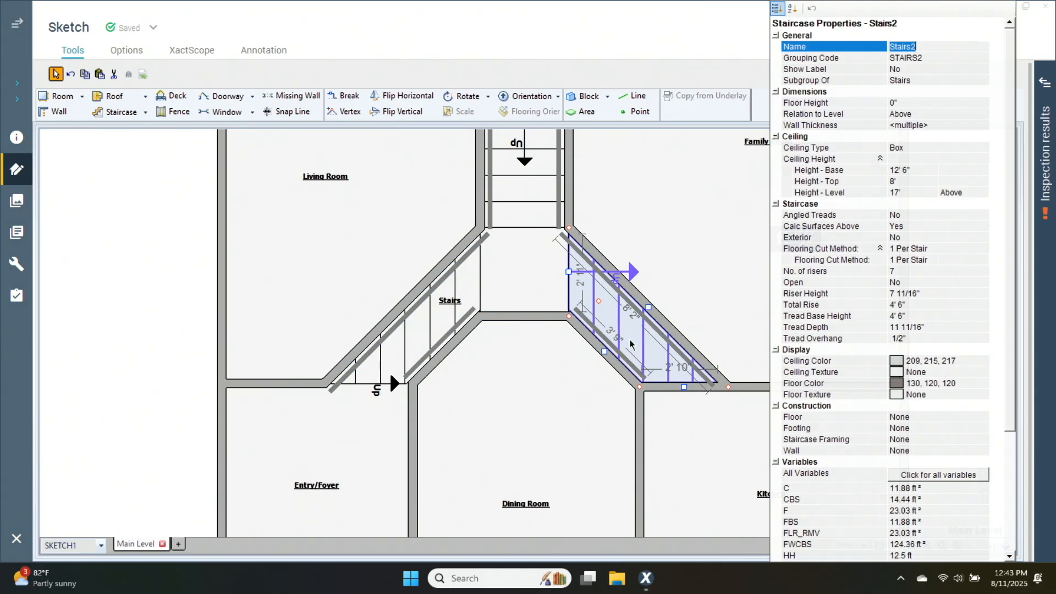
left_click(297, 206)
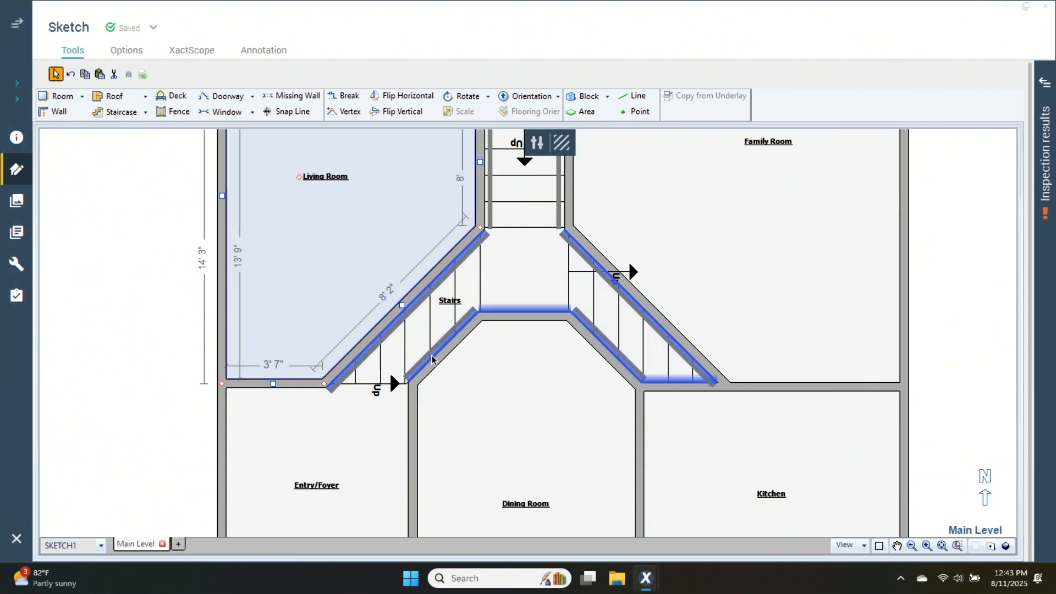
left_click(434, 334)
Make the four diagonal walls flanking the east and west angled flights arced walls
left_click(605, 356)
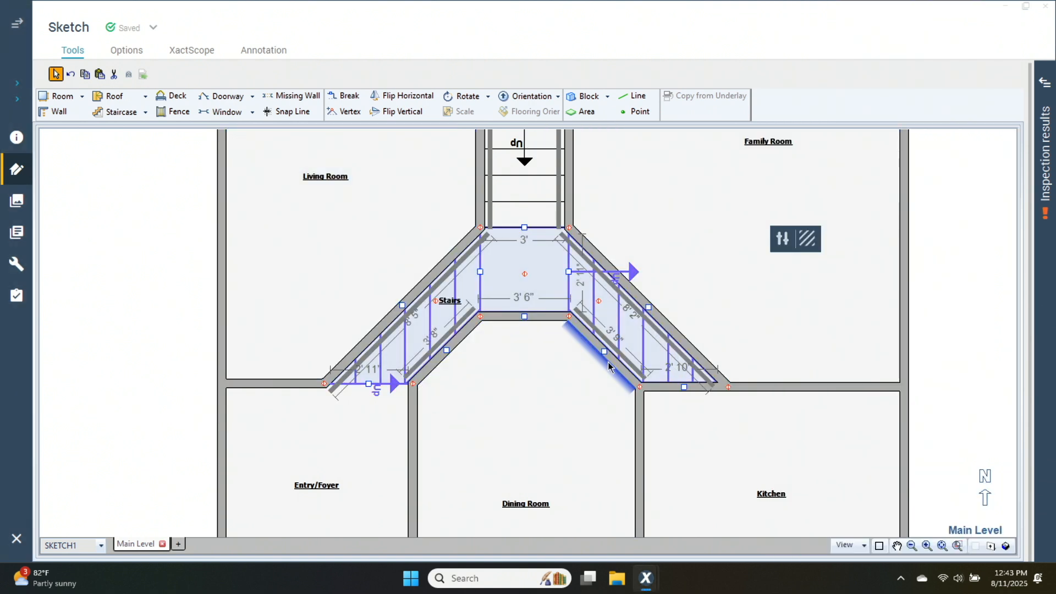
left_click(669, 326, "ctrl")
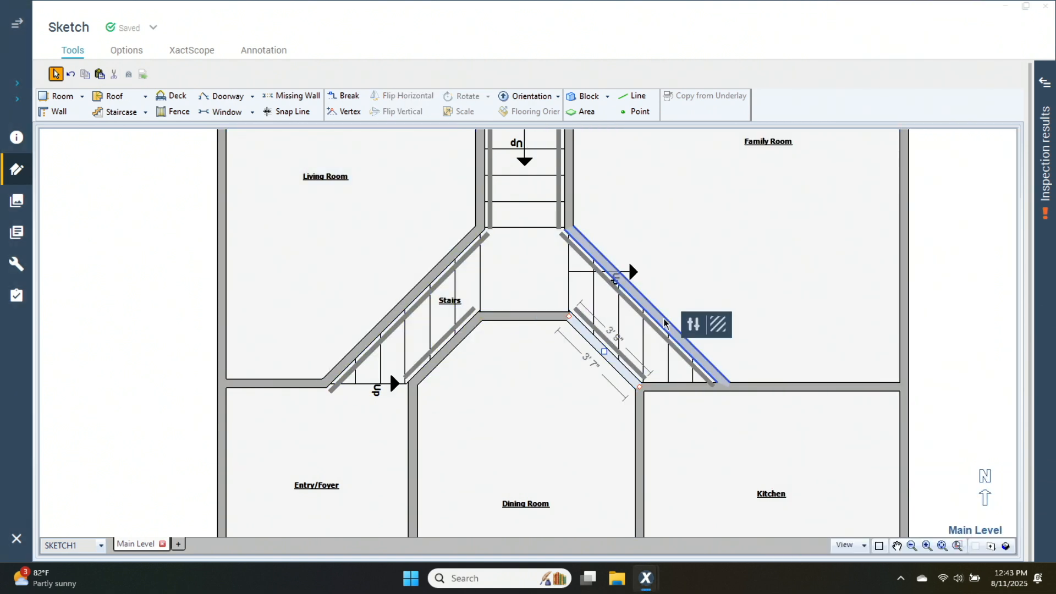
left_click(467, 336, "ctrl")
left_click(423, 286, "ctrl")
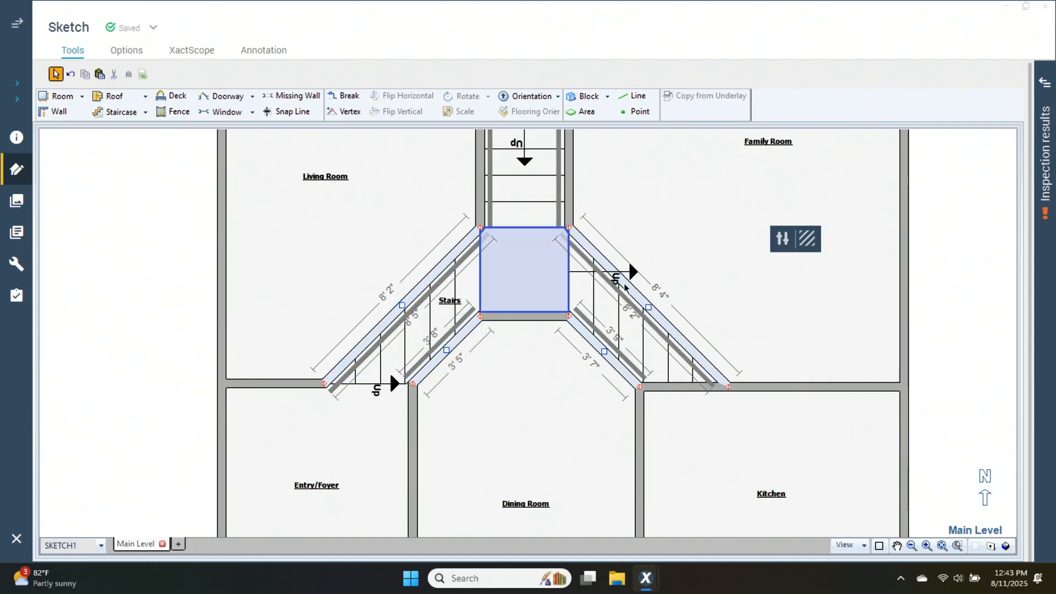
left_click(782, 239)
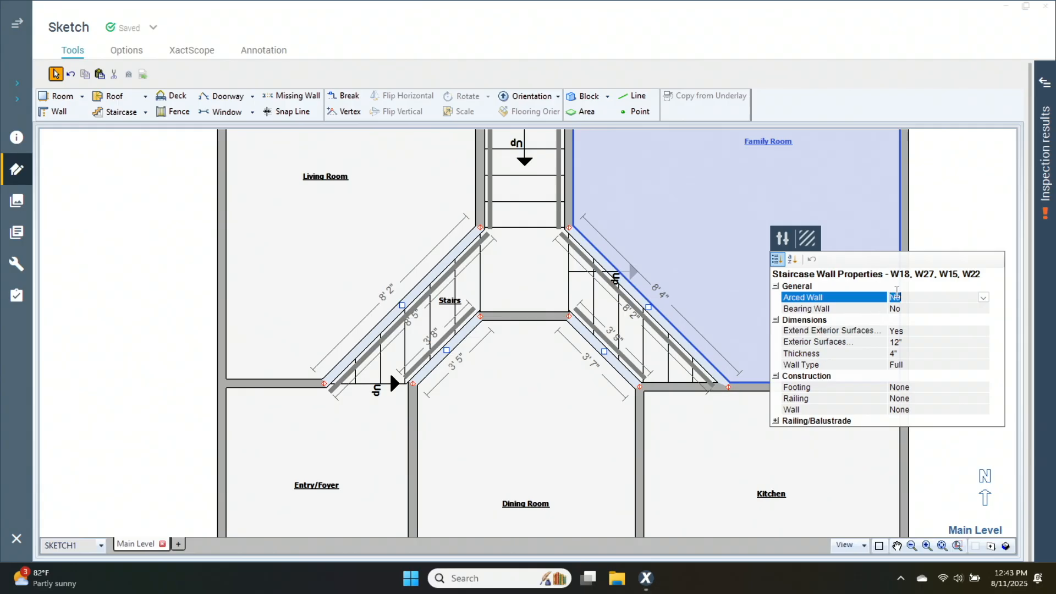
left_click(800, 488)
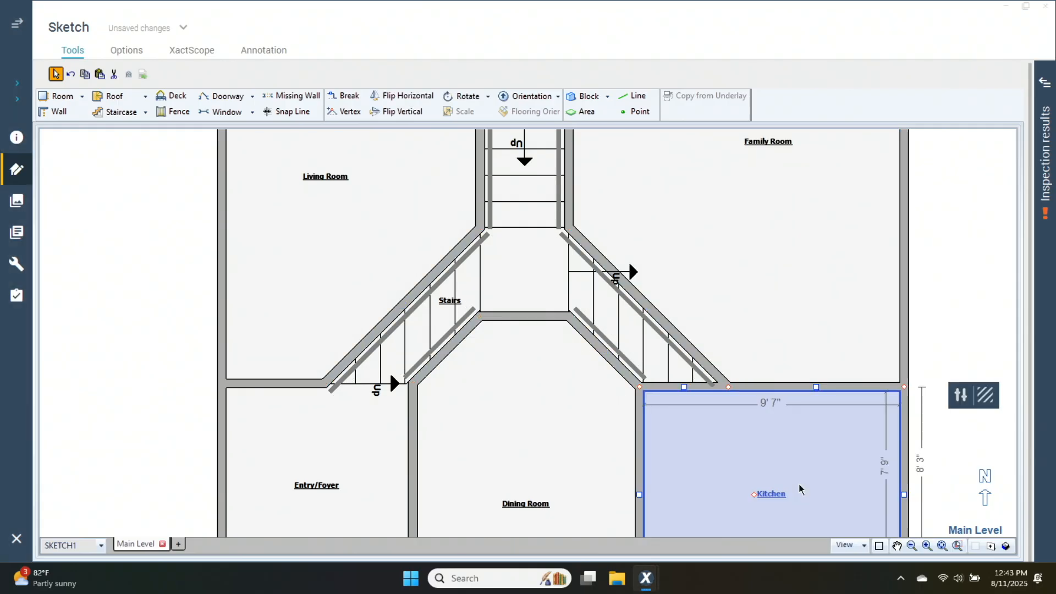
Bow the east flight's outer wall into the Family Room with an arc depth of 1' 8"
left_click(650, 311)
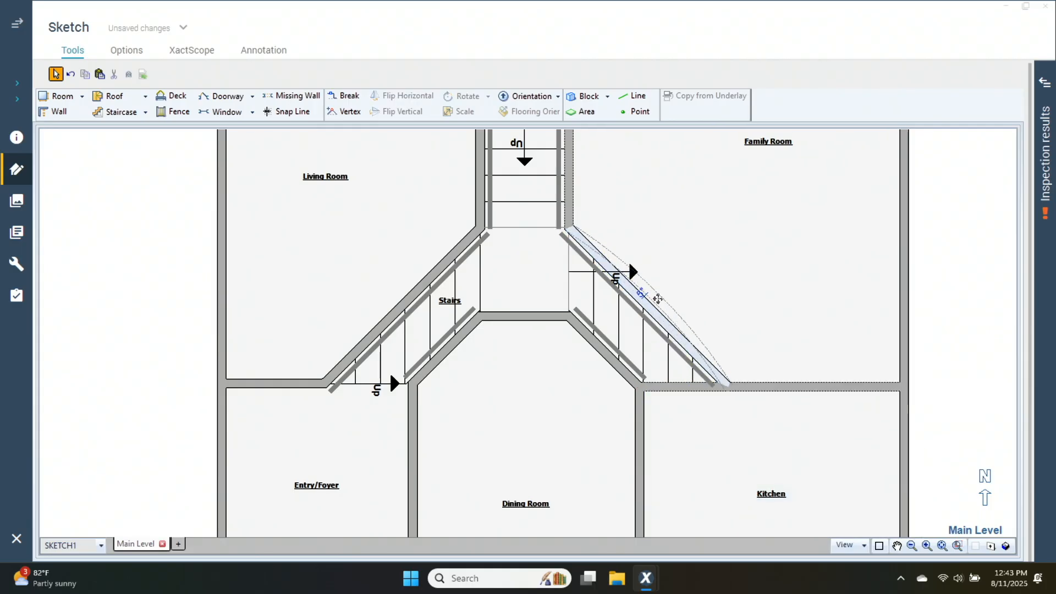
left_click_drag(657, 299, 660, 293)
scroll(657, 300, "up", 3)
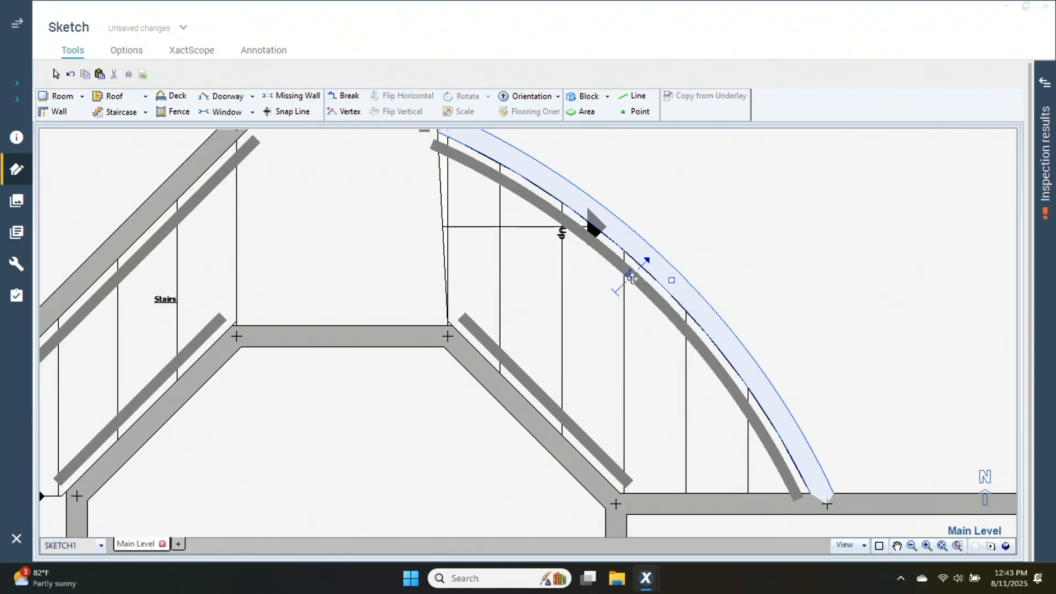
left_click(632, 278)
type("1.8")
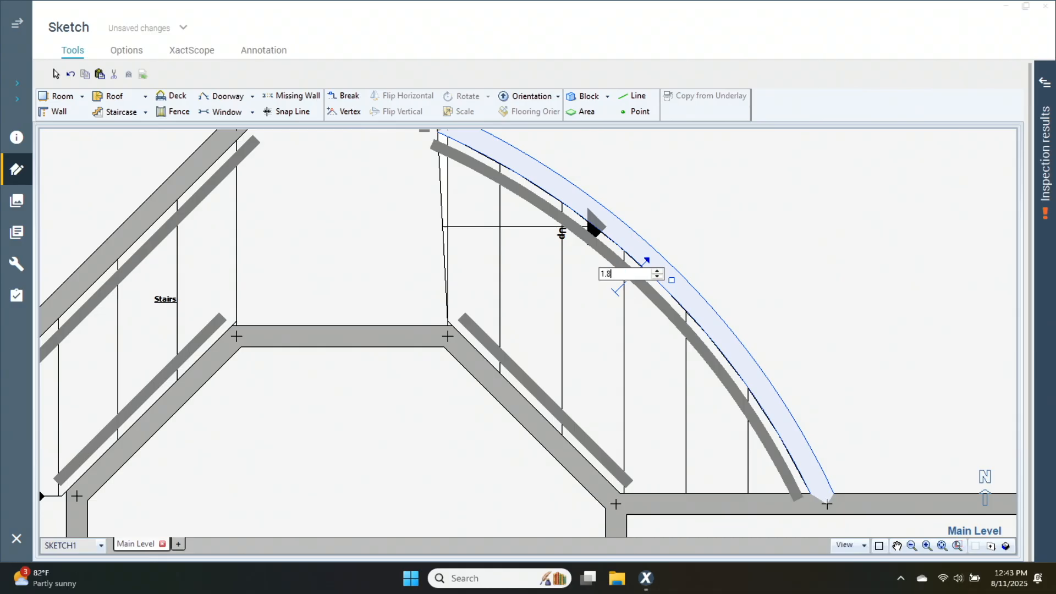
key("Return")
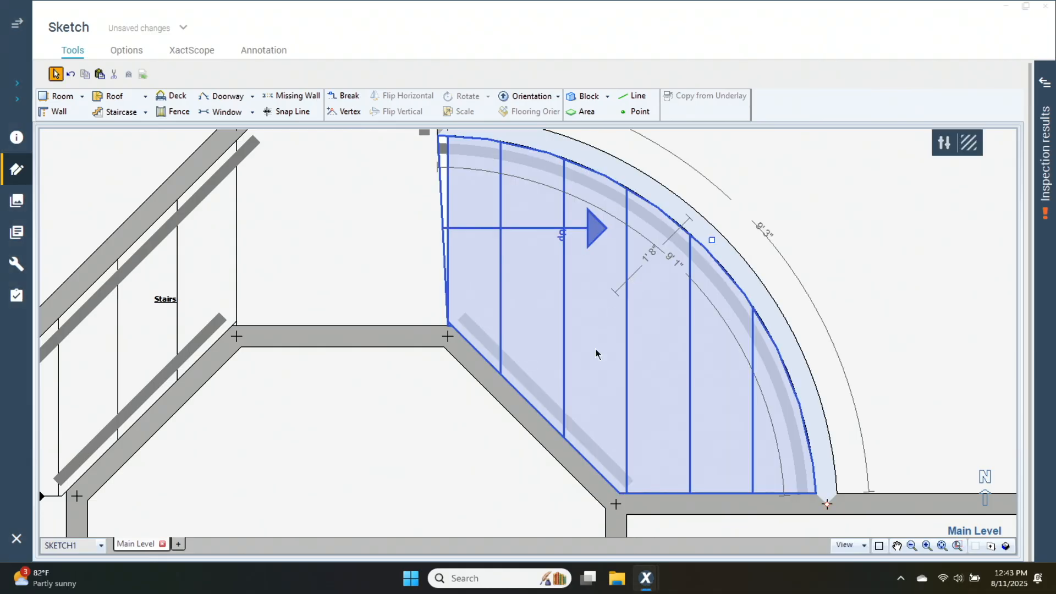
Bow the east flight's inner wall away from the Dining Room with an arc depth of 8"
left_click(532, 420)
left_click_drag(531, 419, 573, 426)
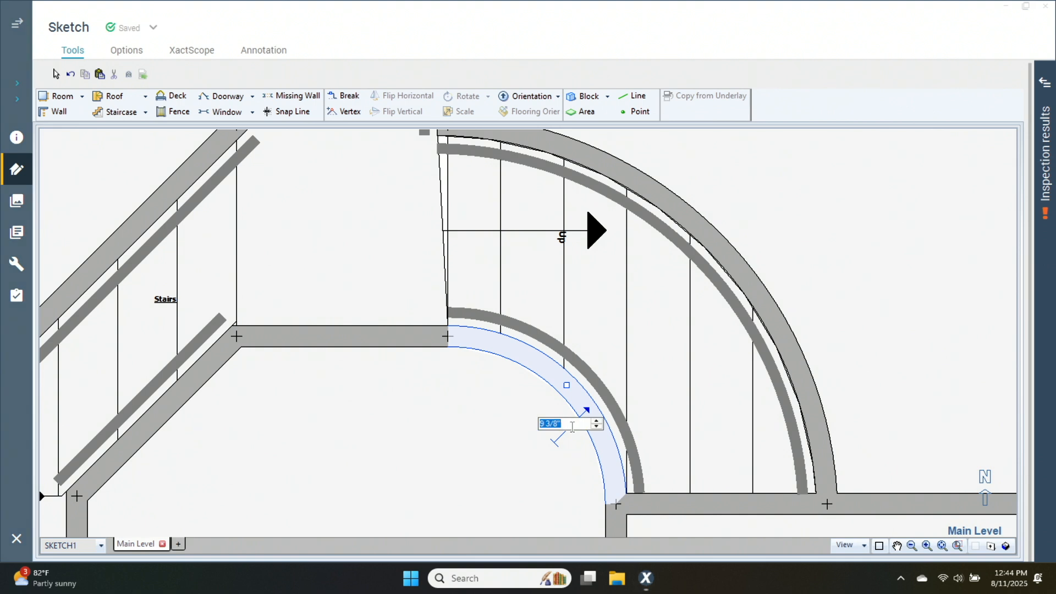
key("Return")
left_click(583, 407)
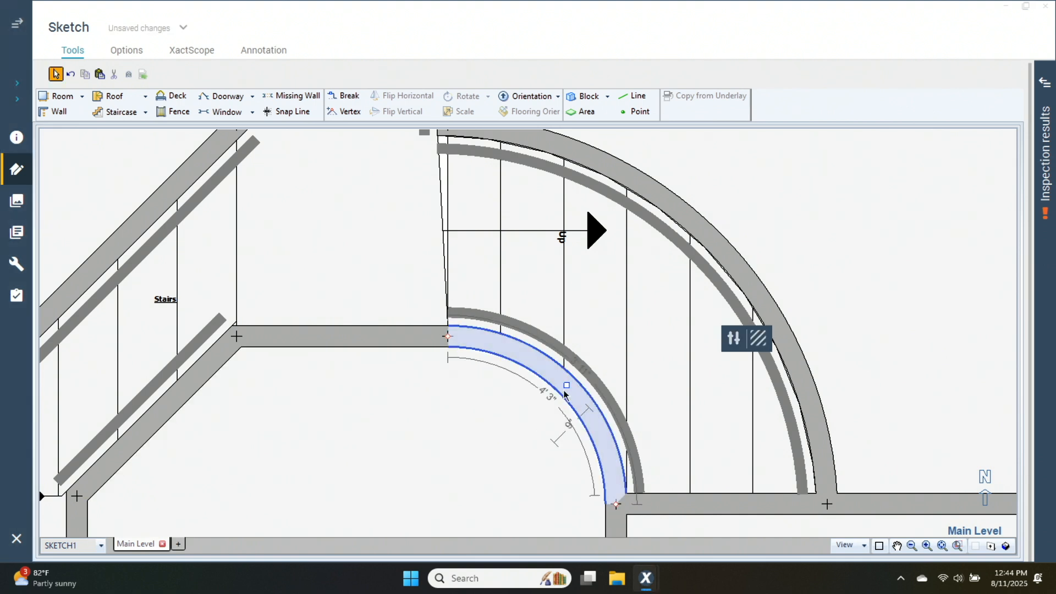
left_click(568, 425)
type("8")
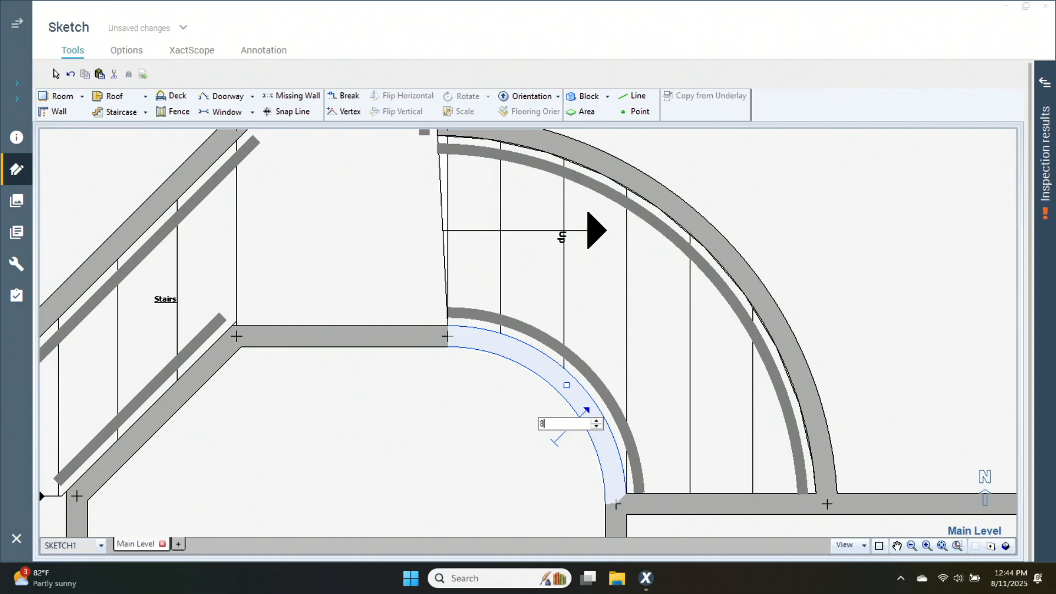
key("Return")
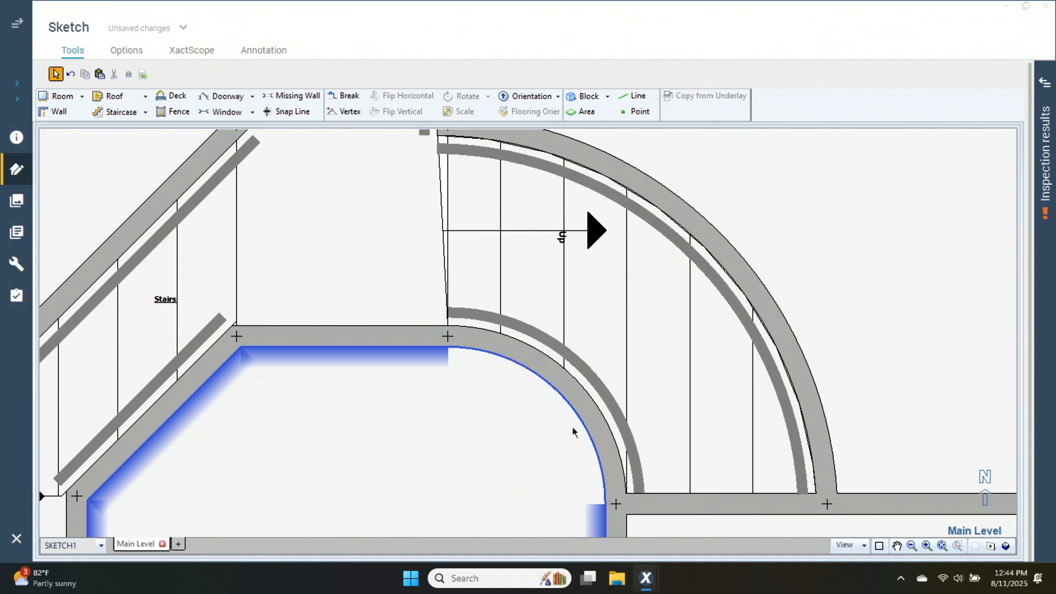
left_click(566, 383)
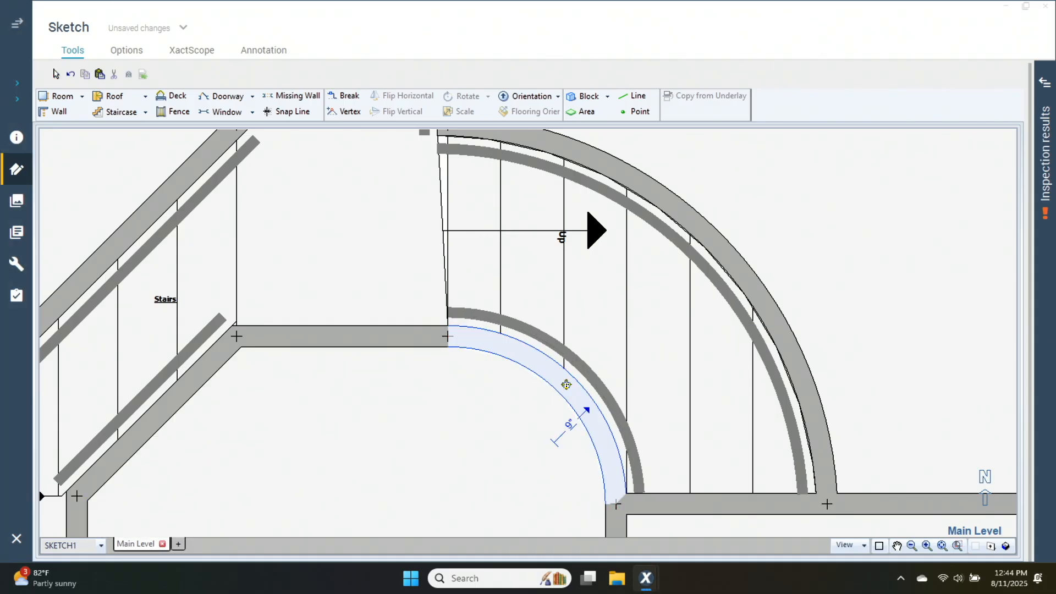
left_click_drag(566, 384, 560, 388)
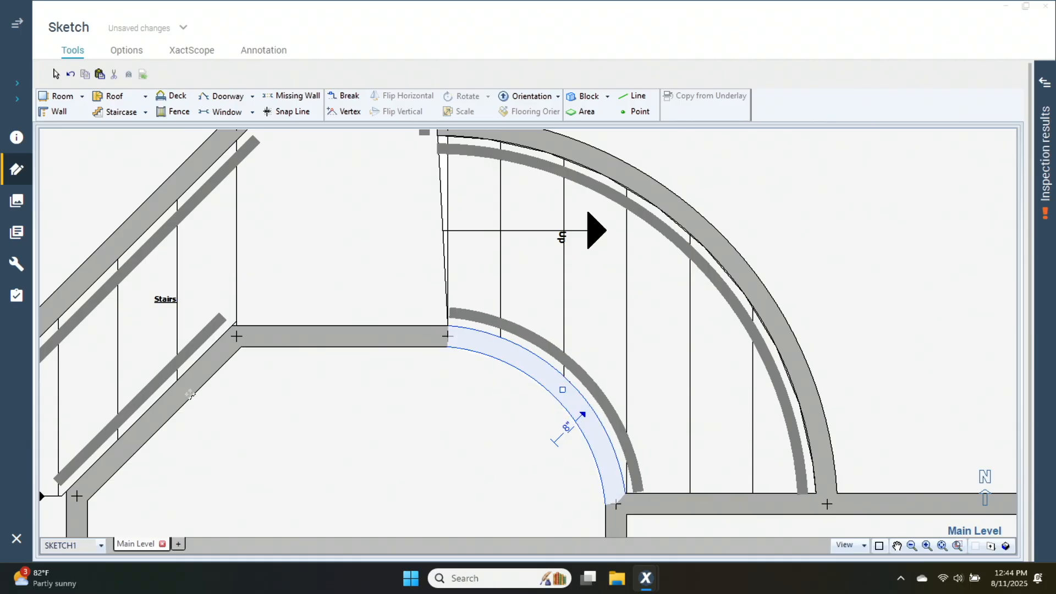
Curve the west flight's inner wall to an arc depth of 8" and its outer wall into the Living Room to 1' 8"
left_click(169, 406)
left_click_drag(169, 406, 139, 372)
left_click_drag(341, 419, 616, 457)
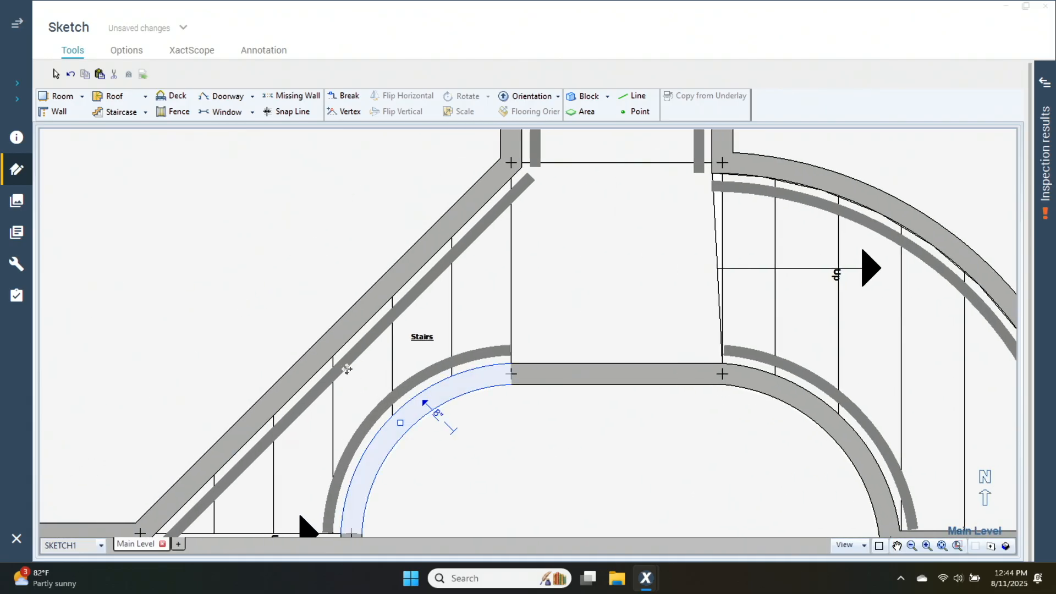
left_click(327, 346)
left_click_drag(327, 345, 270, 334)
type("1,8")
key("Return")
Set Angled Treads to Yes for the east curved flight
left_click(708, 394)
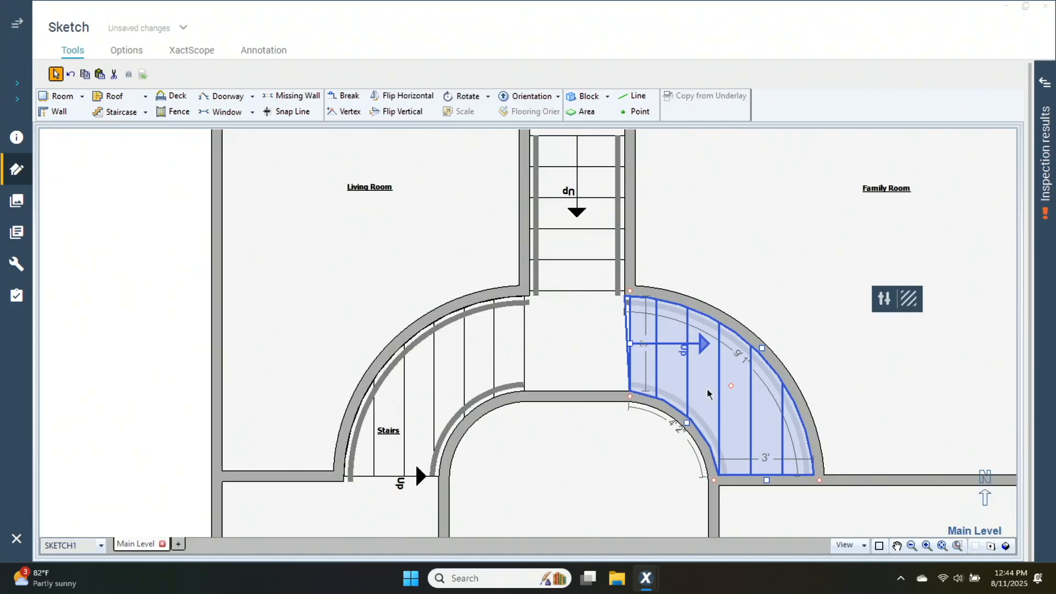
double_click(708, 394)
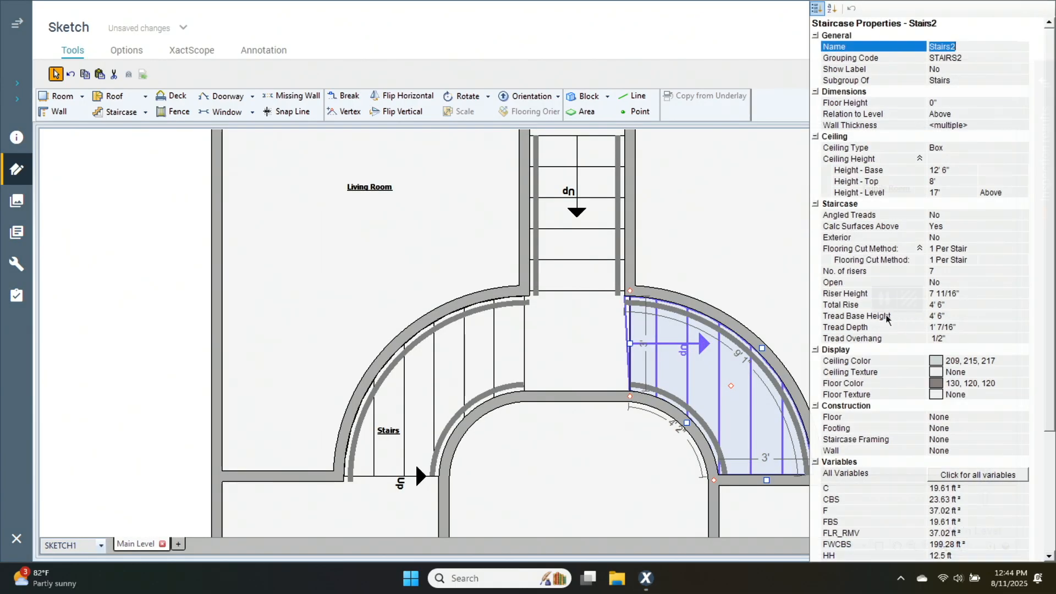
left_click(944, 215)
key("y")
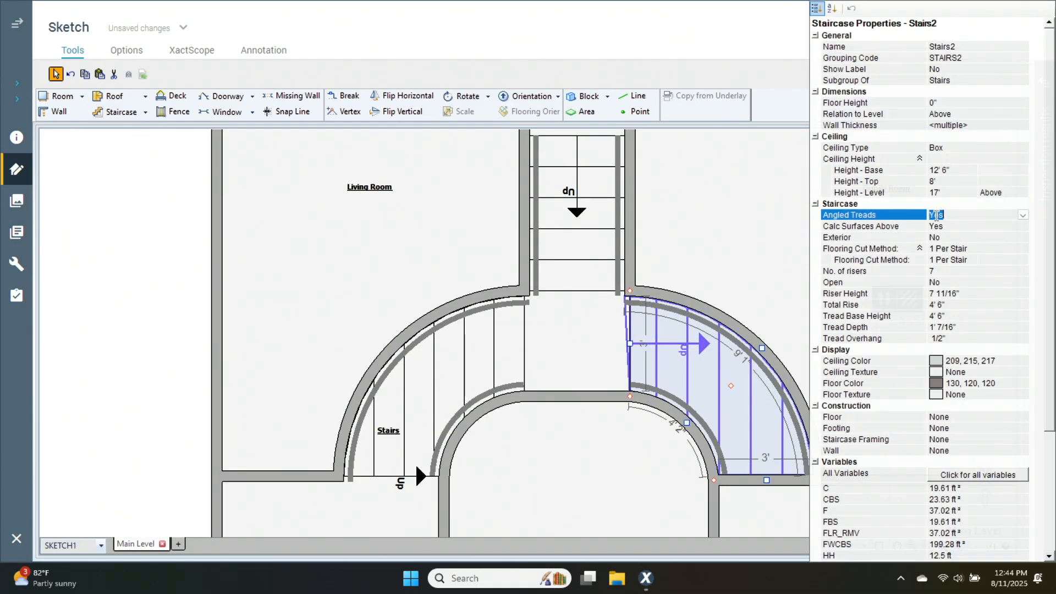
key("Return")
Select both curved flights with the landing and set Angled Treads to Yes for all of them
left_click(475, 381)
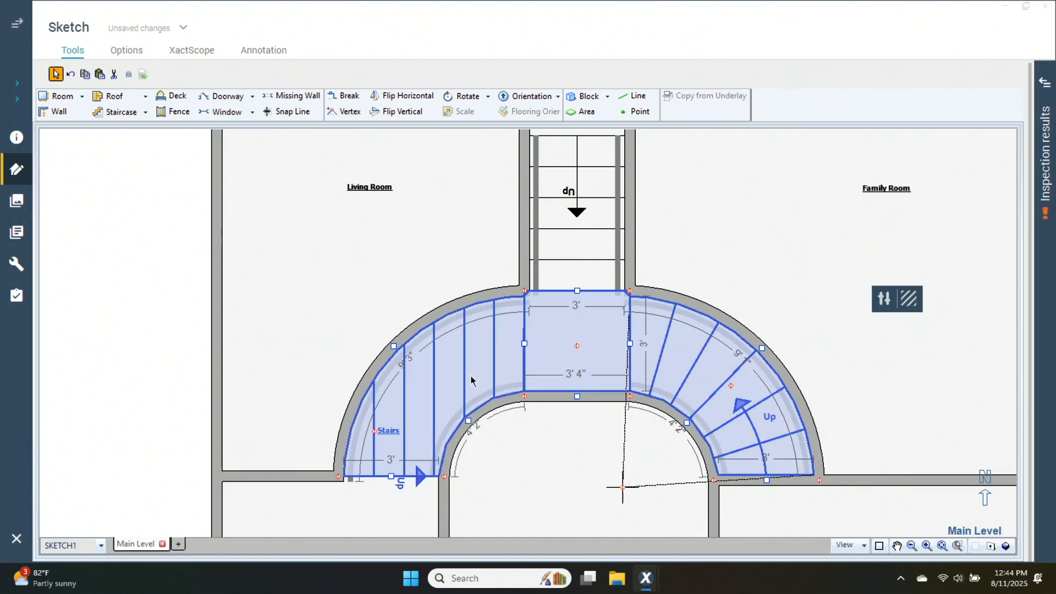
left_click(884, 300)
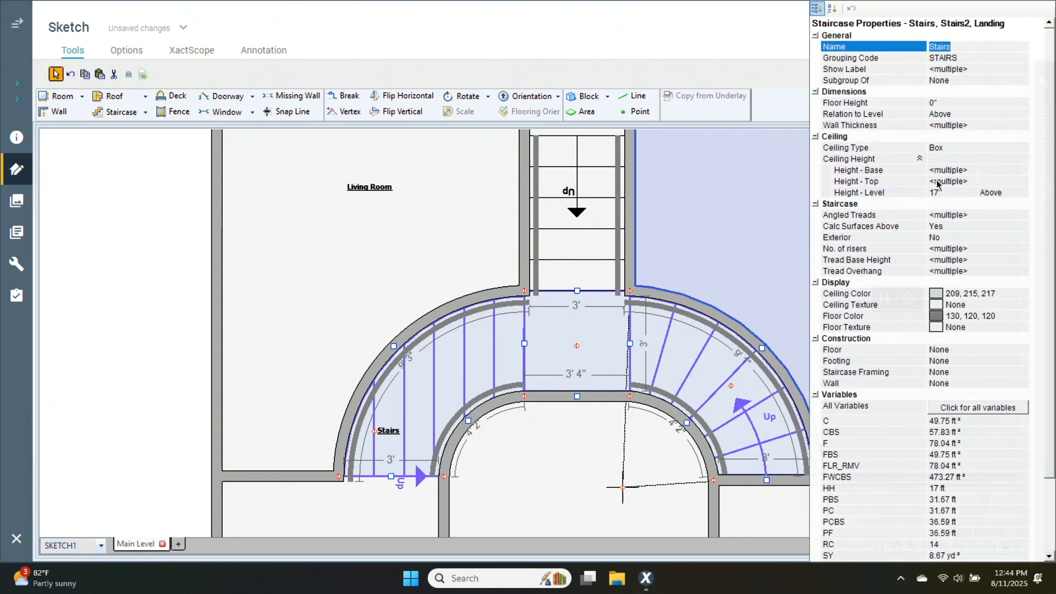
left_click(946, 215)
type("y")
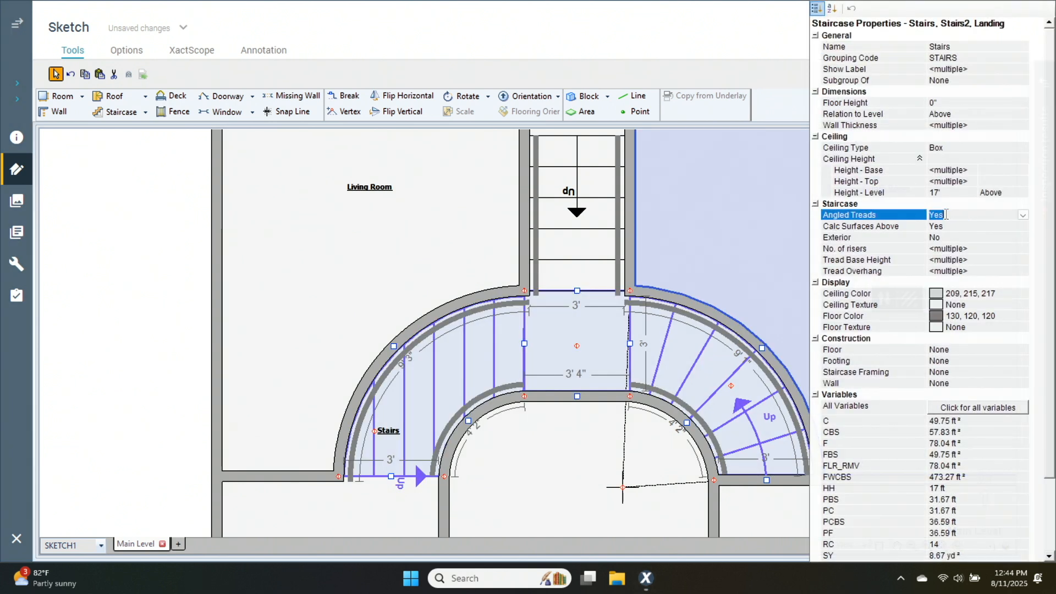
left_click(946, 226)
left_click(112, 381)
Move the landing's angled-tread pivot point into the Living Room and back onto the wall between the Living Room and Hallway
left_click(570, 315)
scroll(586, 328, "down", 1)
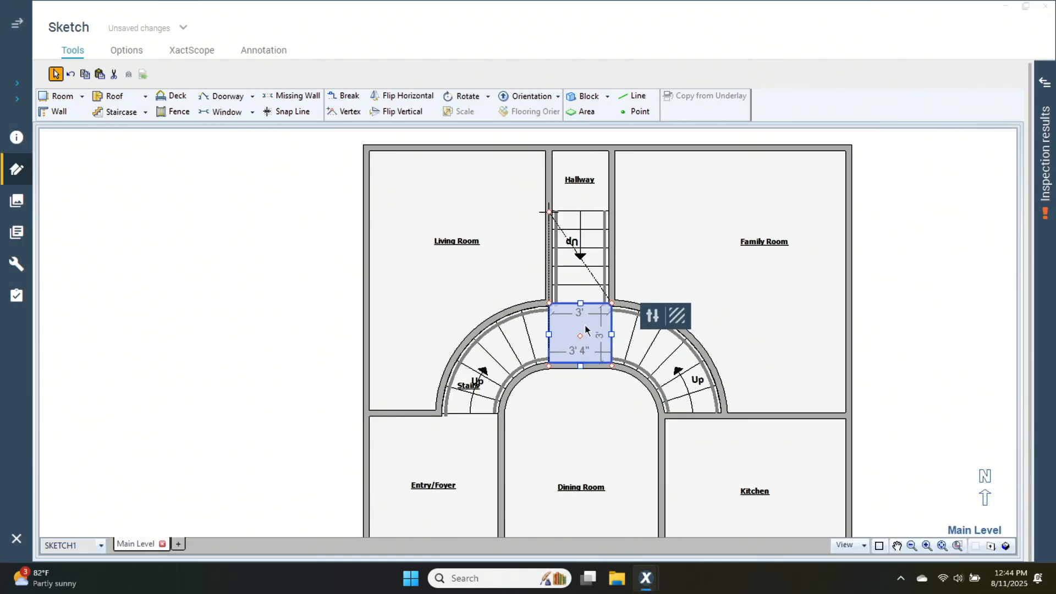
left_click(532, 249)
left_click(459, 264)
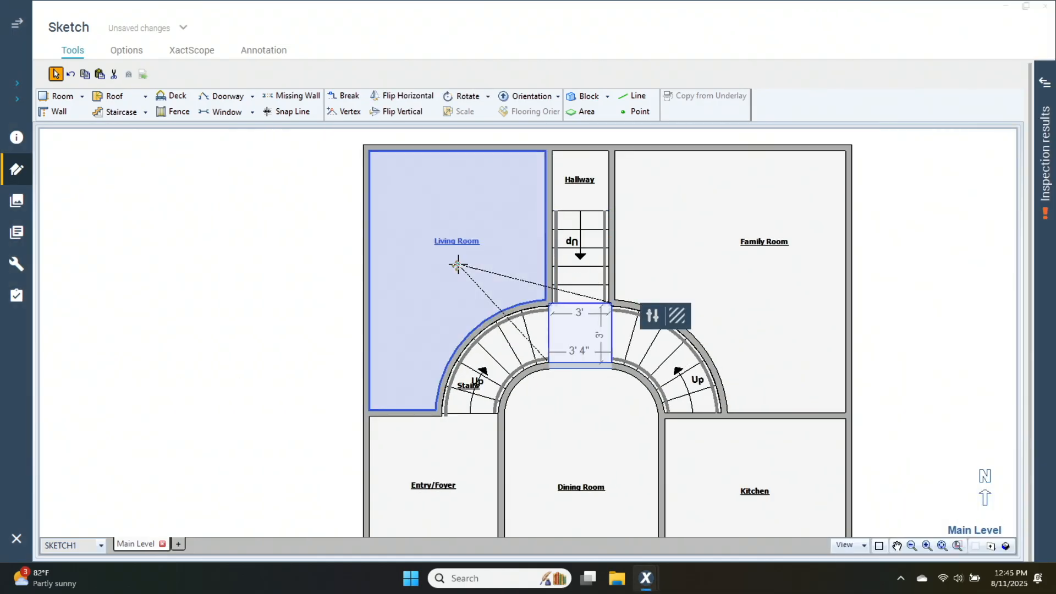
left_click(549, 241)
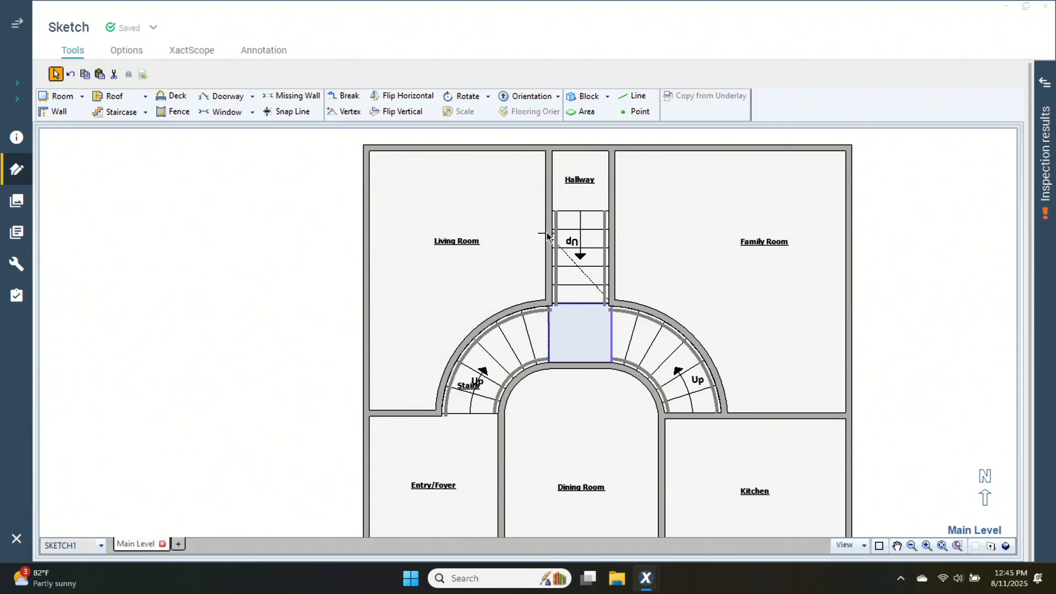
left_click(589, 351)
Show the main level with its curved staircase in 3D
scroll(586, 348, "up", 2)
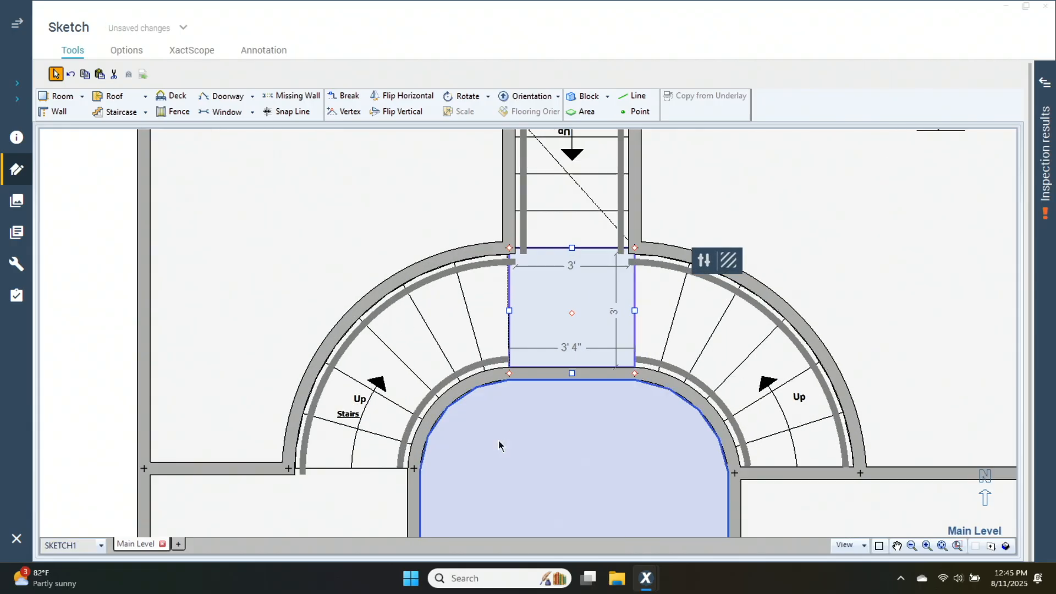
left_click(1006, 546)
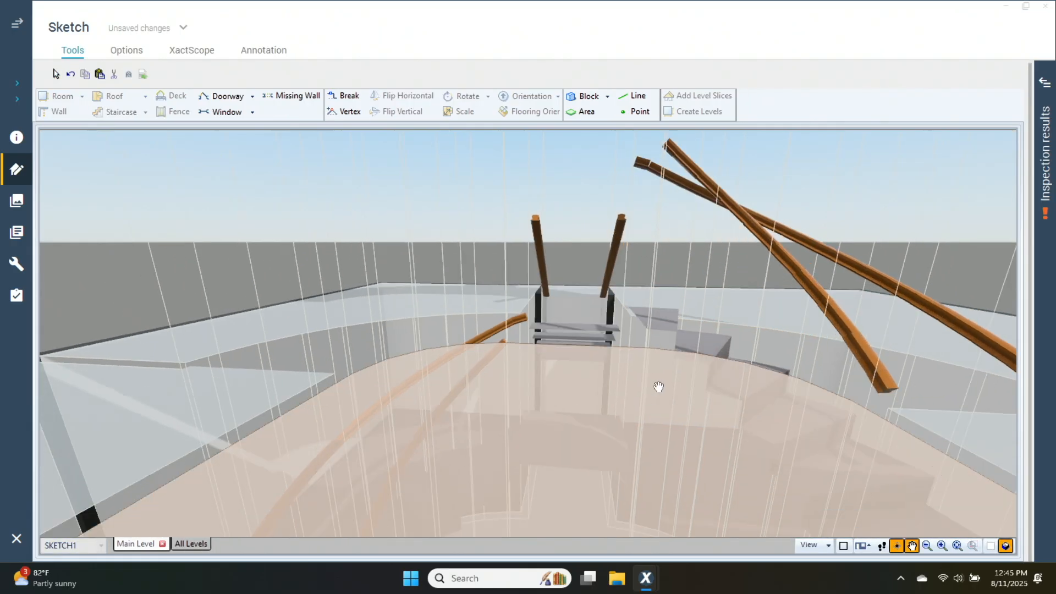
Reverse the east curved flight's up direction so it rises away from the landing, and check it in 3D
left_click_drag(658, 387, 621, 457)
left_click(991, 545)
left_click(737, 378)
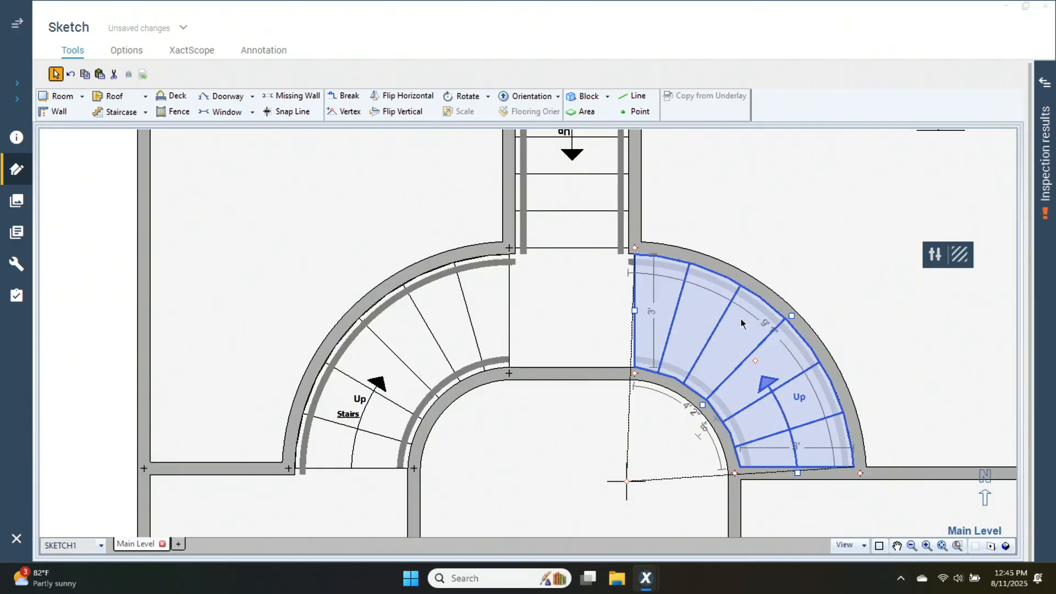
left_click(521, 102)
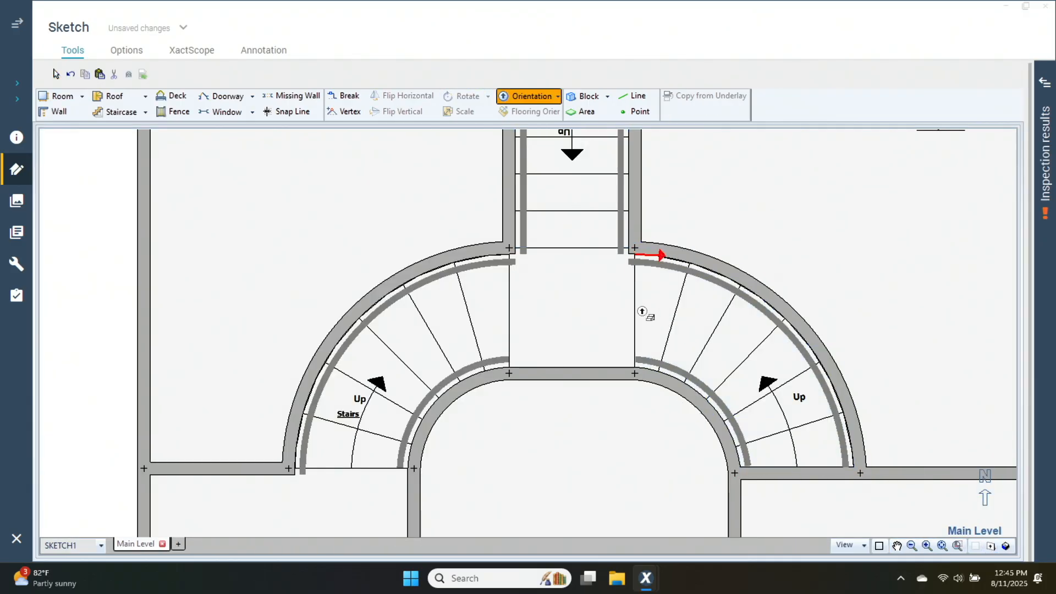
left_click(648, 313)
left_click(1002, 544)
left_click_drag(631, 437, 700, 370)
scroll(555, 363, "up", 5)
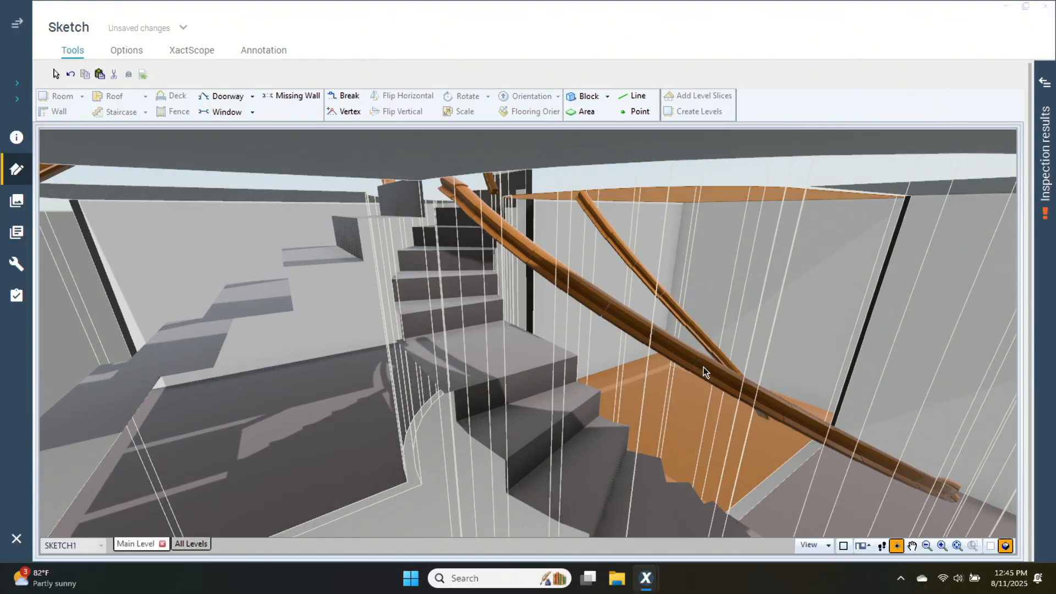
left_click(991, 546)
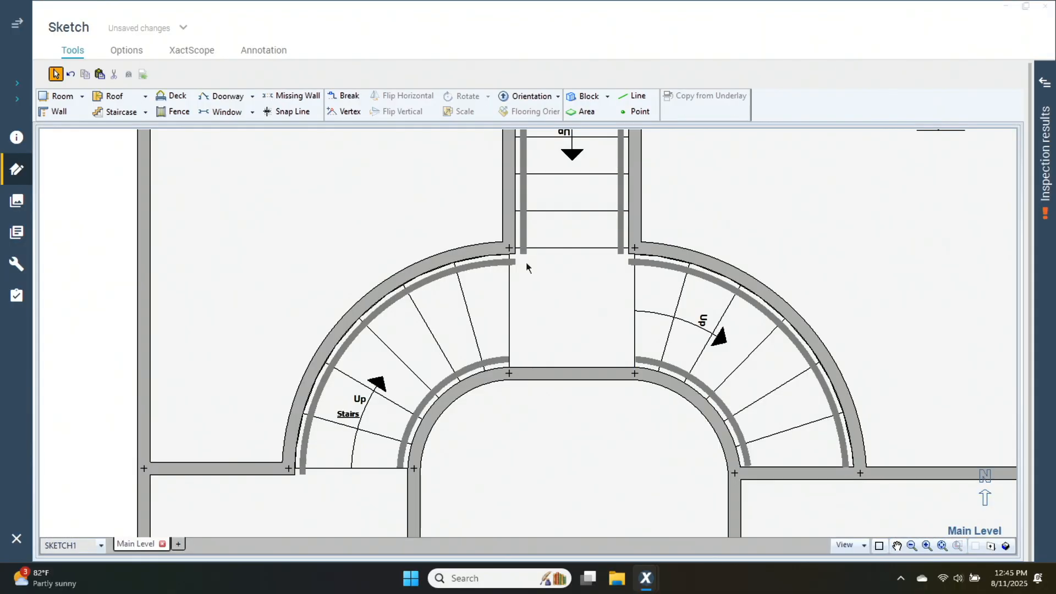
Set the ceiling's top height over the straight Hallway flight to 12' 6"
scroll(586, 380, "up", 1)
double_click(583, 352)
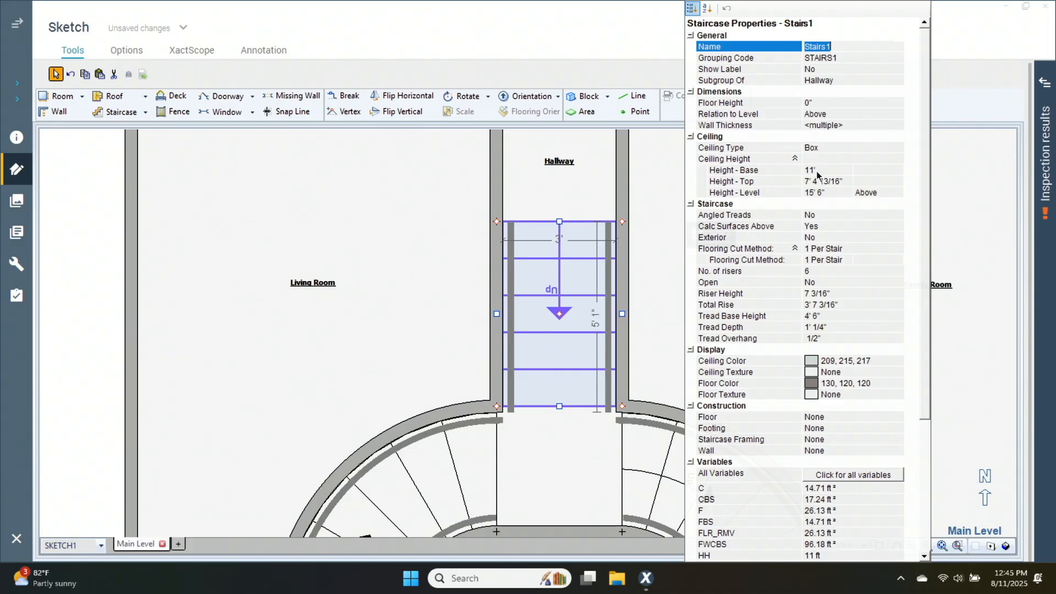
left_click(830, 181)
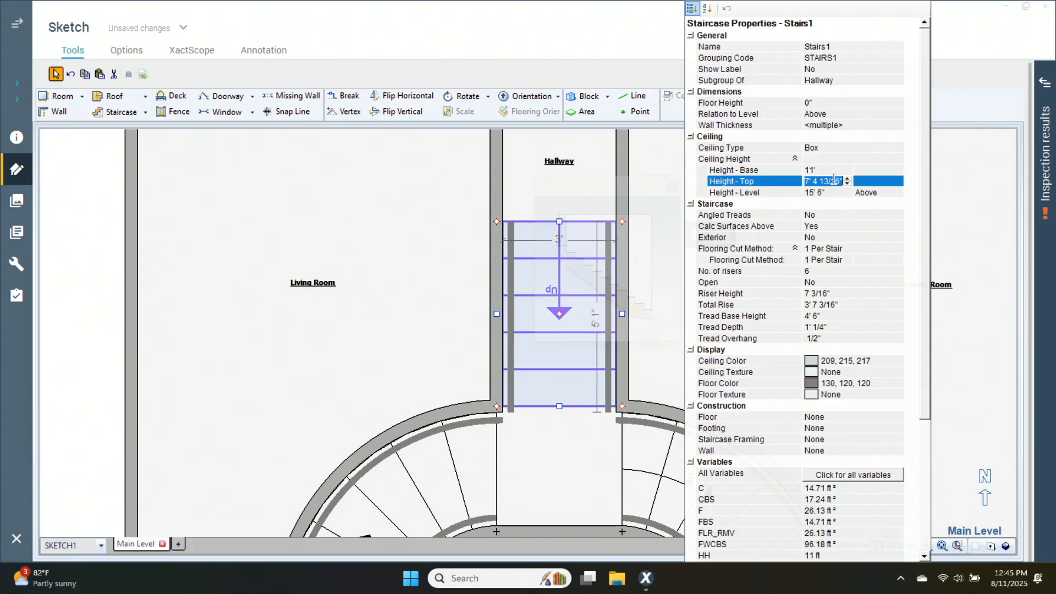
type("12,6")
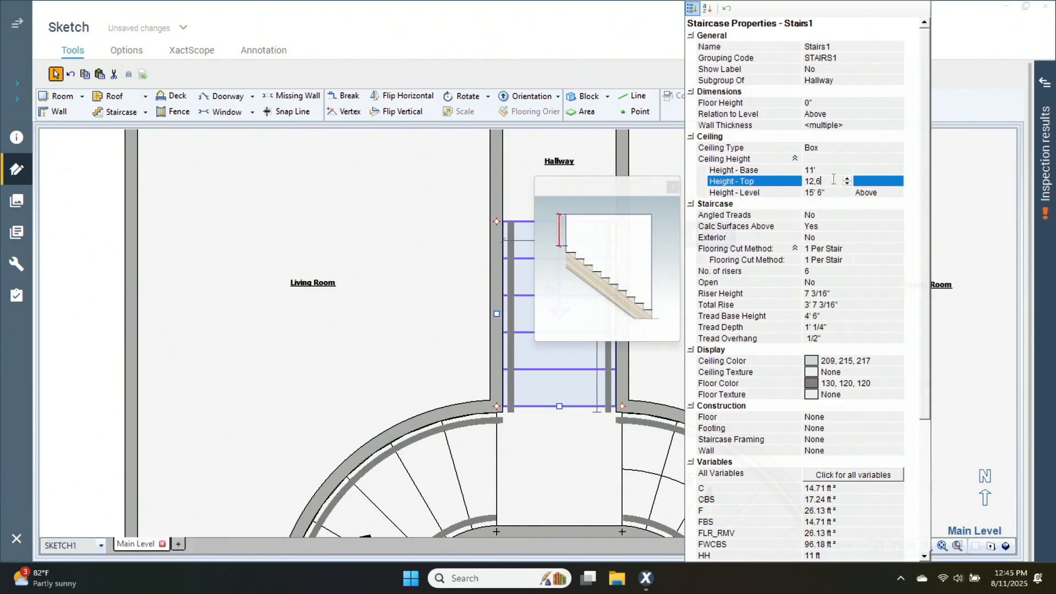
key("Tab")
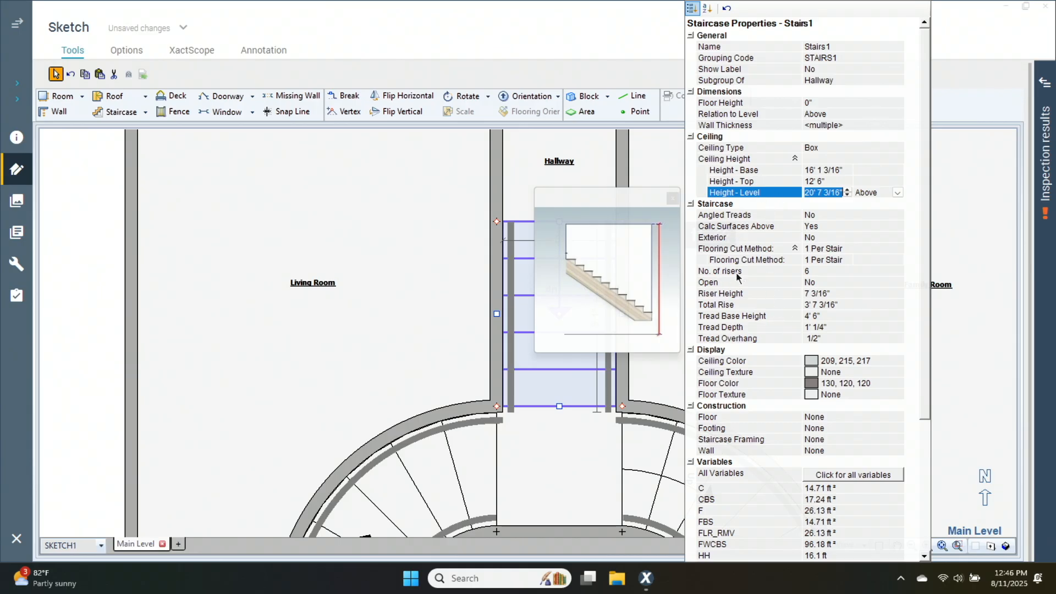
Set the straight Hallway flight's Total Rise to 4' 6" and its Tread Base Height to 0"
left_click(840, 306)
type("4")
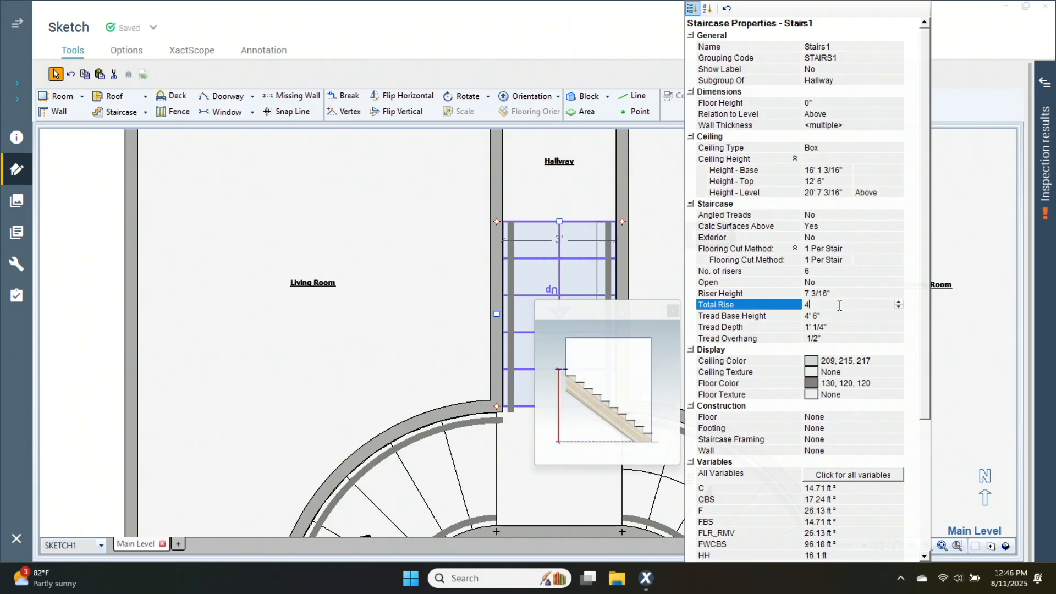
type("' 6")
left_click(842, 312)
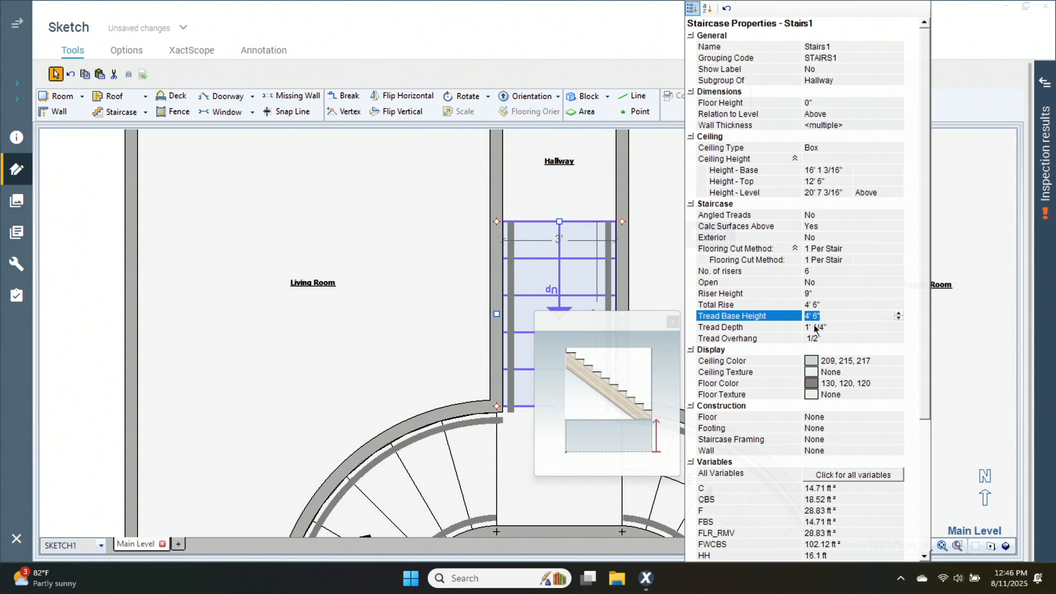
type("9")
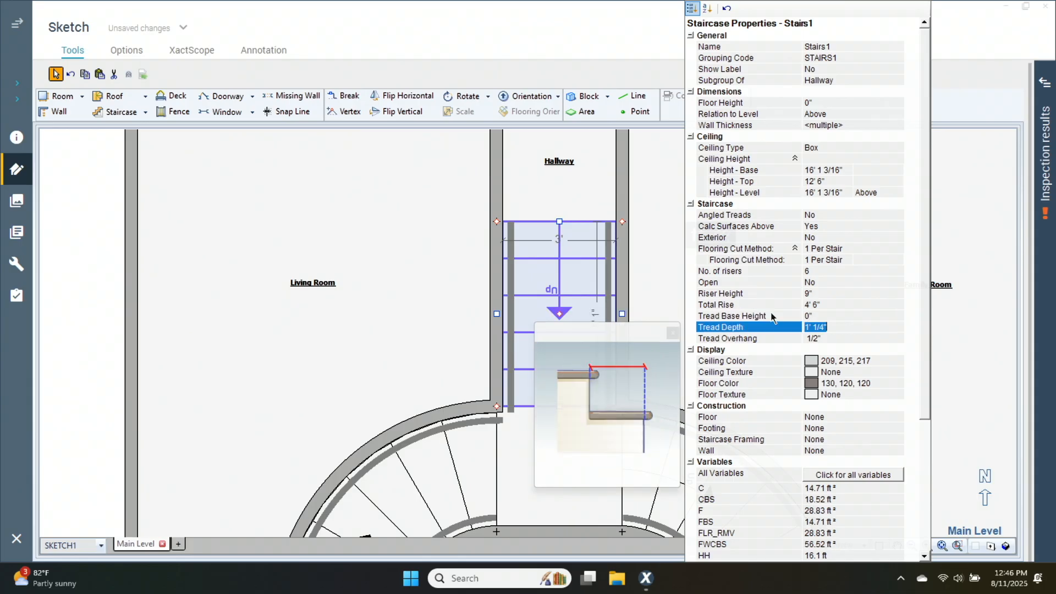
left_click(455, 335)
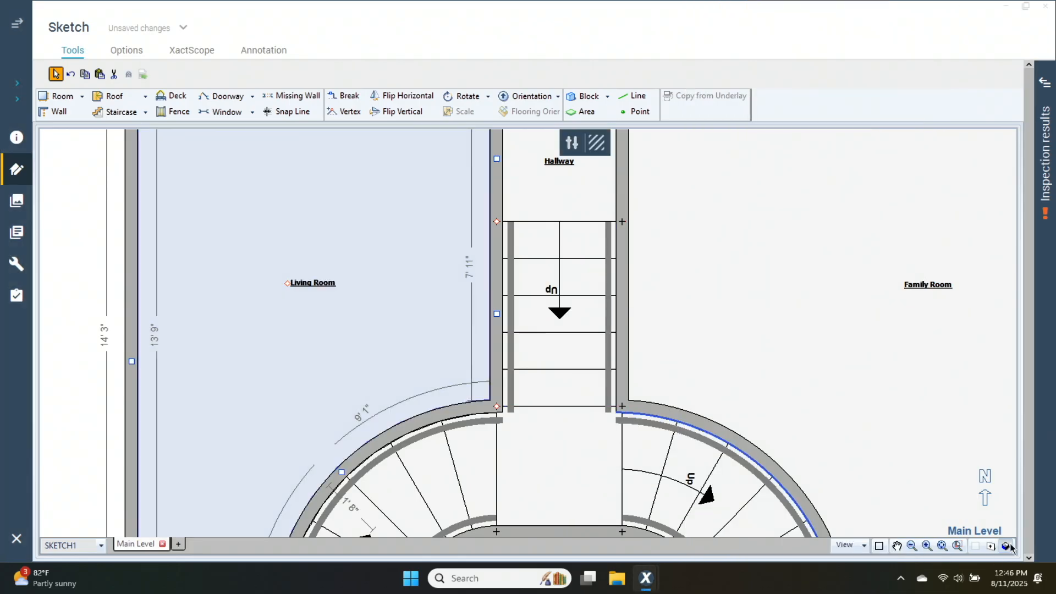
Inspect the straight and curved flights from several angles in 3D and return to the floor plan
left_click(1006, 546)
left_click_drag(668, 383, 760, 427)
scroll(717, 371, "up", 3)
left_click_drag(717, 372, 148, 329)
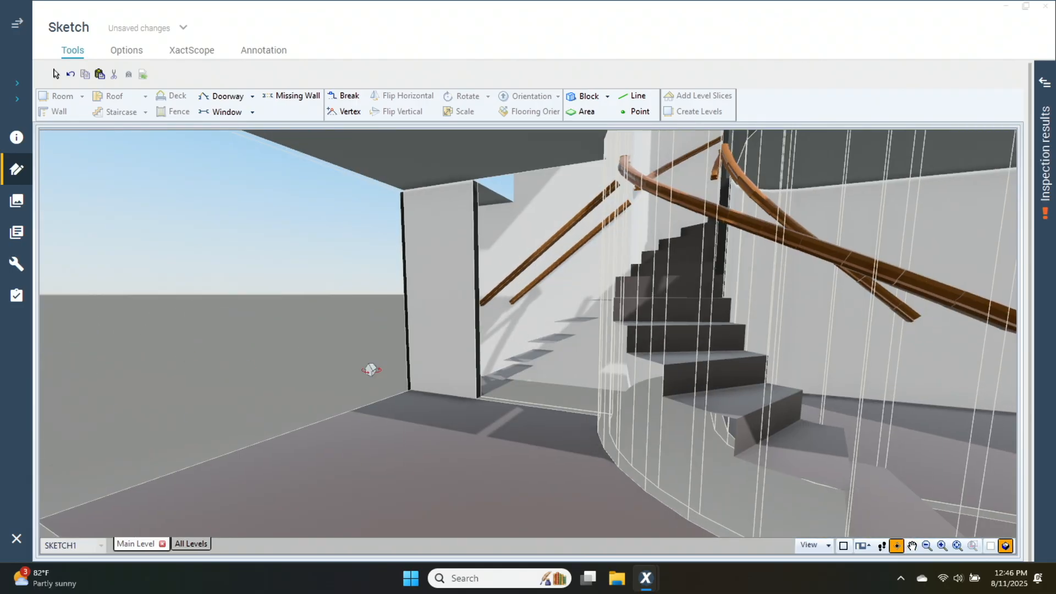
left_click_drag(842, 422, 894, 470)
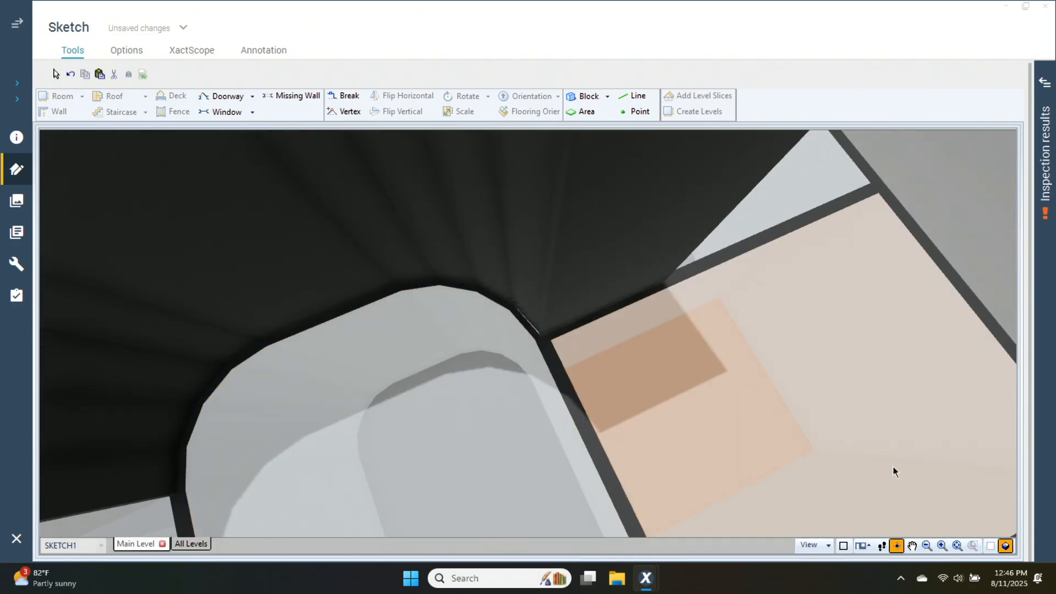
left_click(1006, 546)
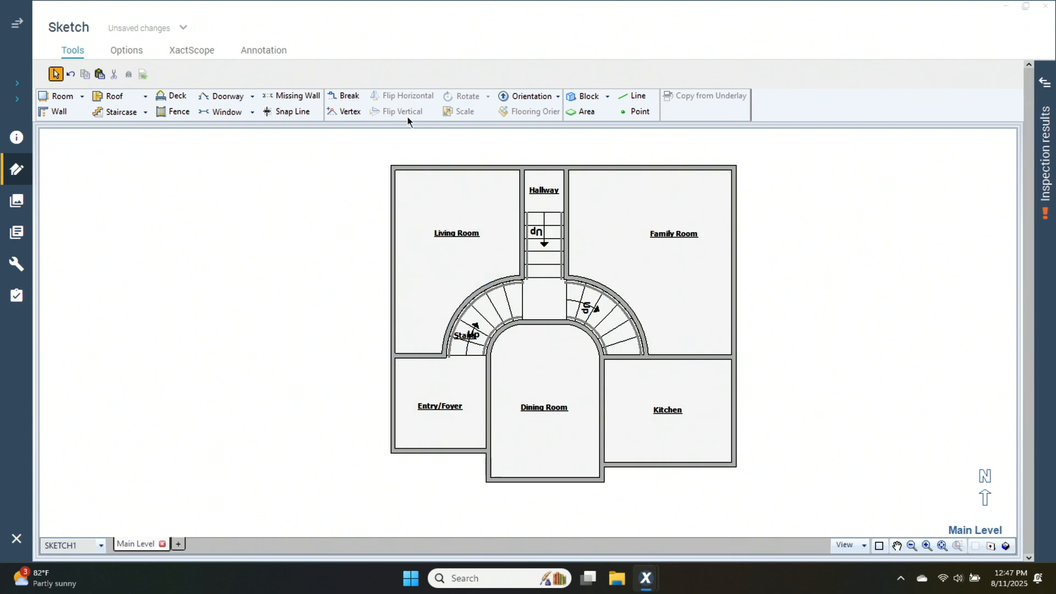
Turn the wall segments separating the Hallway from the Living Room and from the Family Room into missing walls
left_click(302, 99)
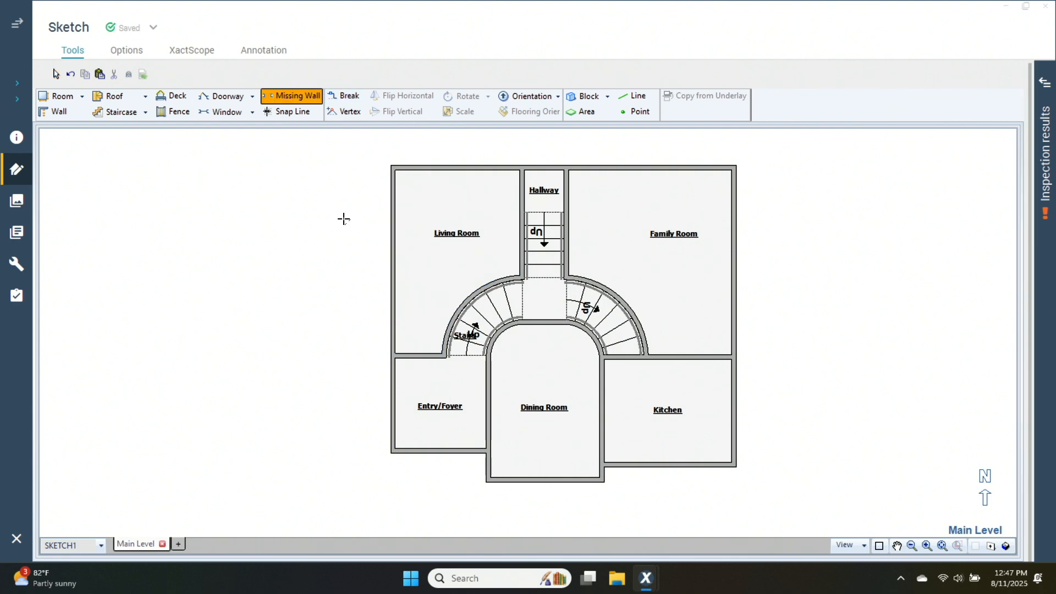
left_click(522, 194)
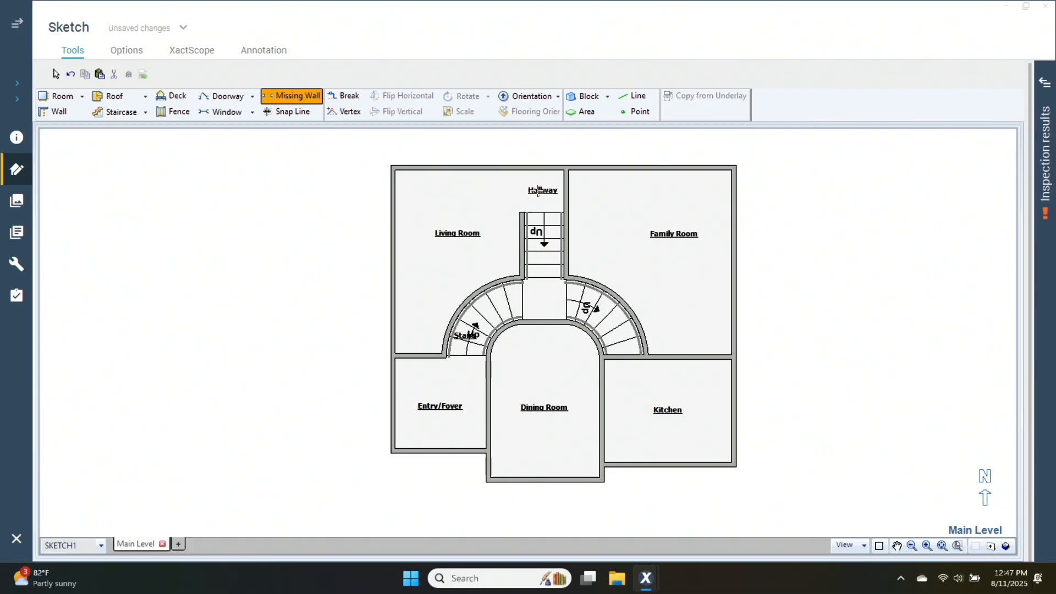
left_click(565, 191)
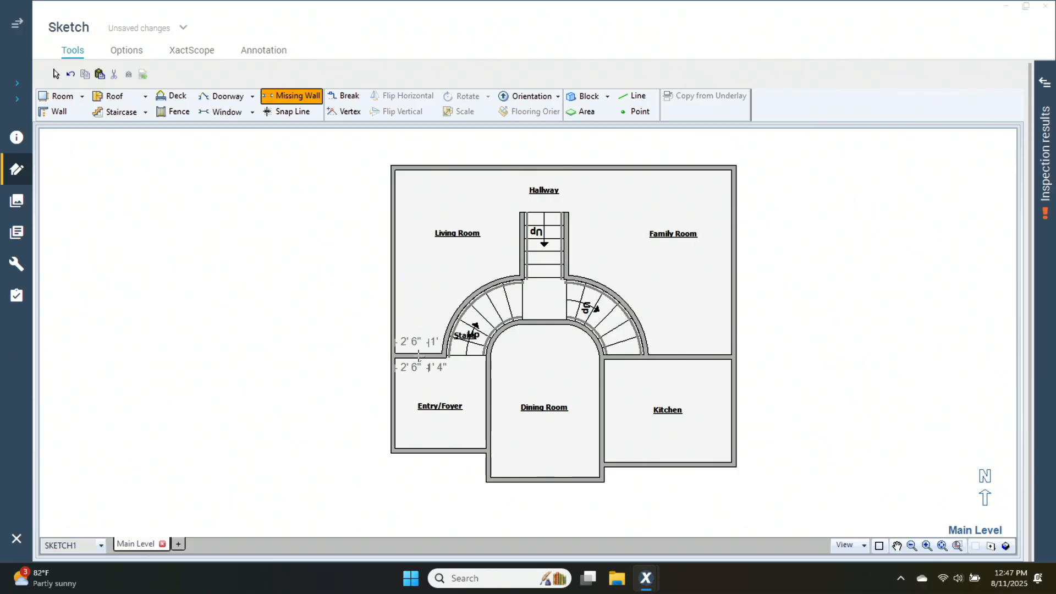
Add missing-wall openings: Entry/Foyer to Living Room about 2' 5", Dining Room to Kitchen about 4' 1", and Entry/Foyer to Dining Room
left_click_drag(405, 356, 438, 357)
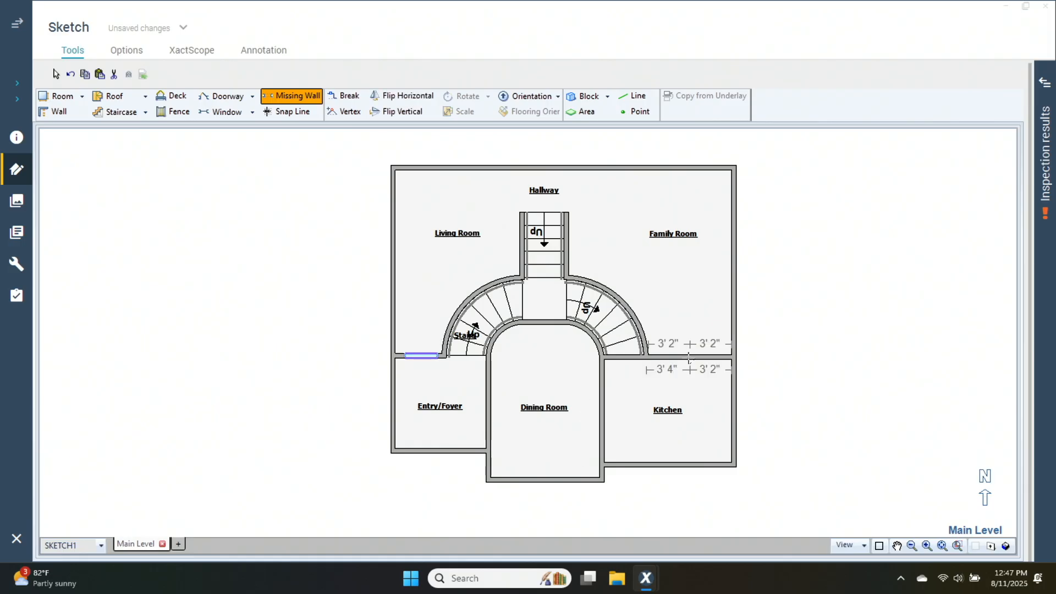
left_click_drag(602, 382, 601, 437)
key("Escape")
Make the opening between the Entry/Foyer and Dining Room 4' wide with a Flat Arch shape
scroll(360, 391, "up", 3)
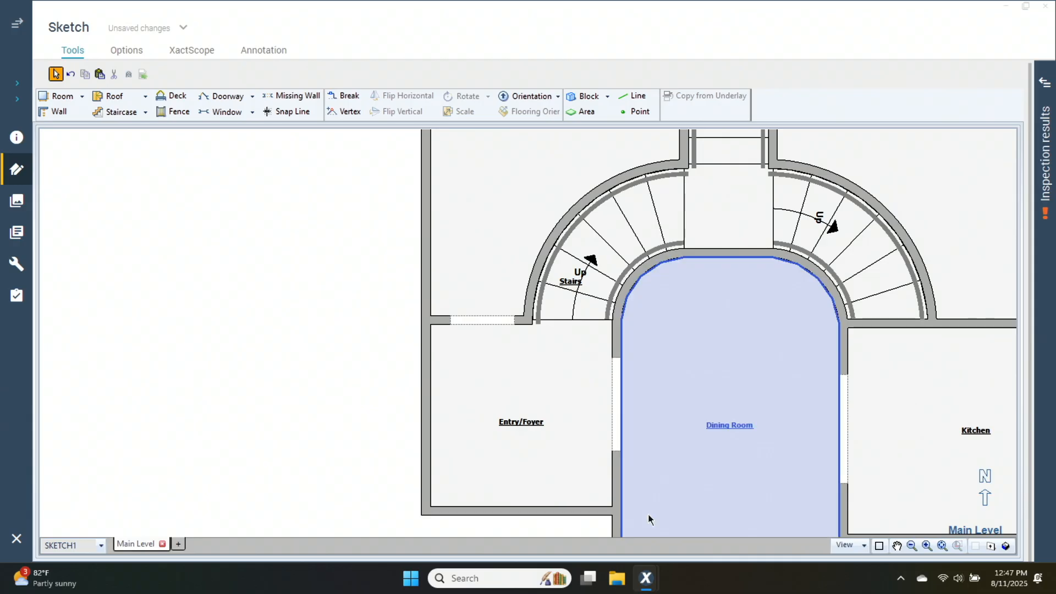
left_click_drag(753, 443, 659, 396)
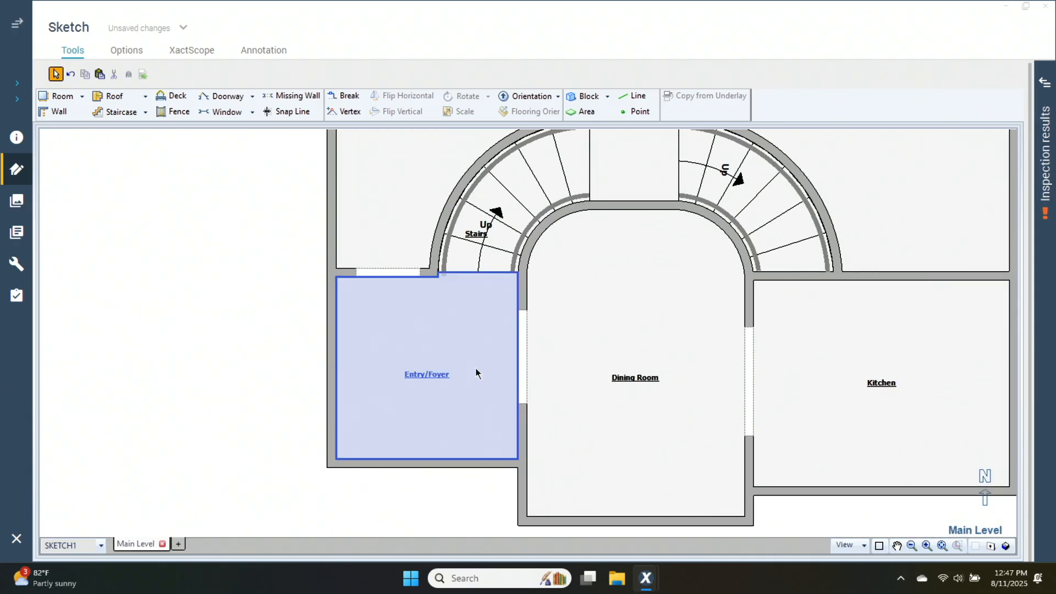
left_click(523, 374)
type("4")
key("Return")
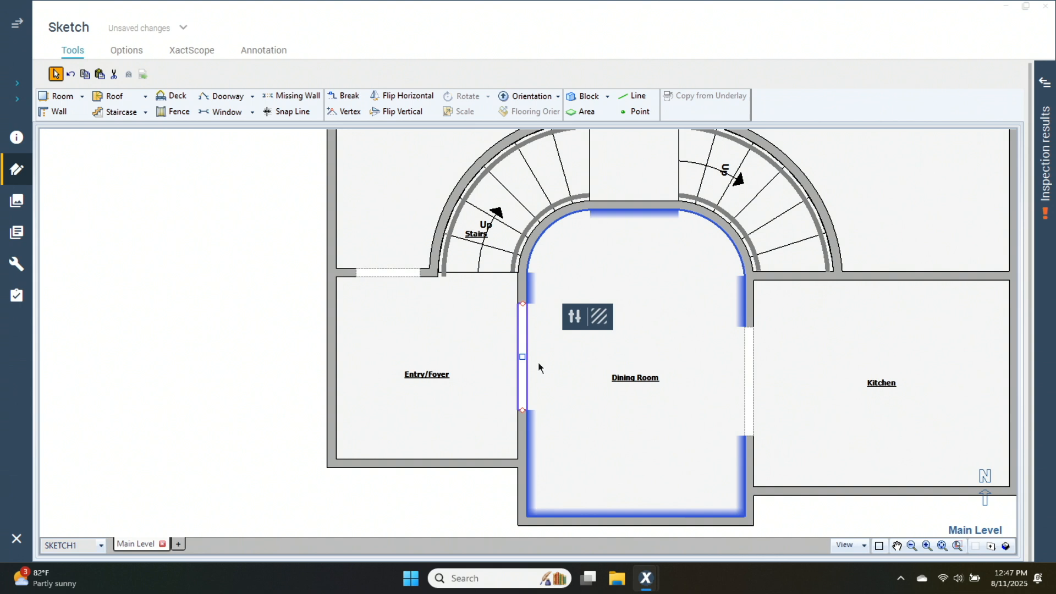
left_click(575, 316)
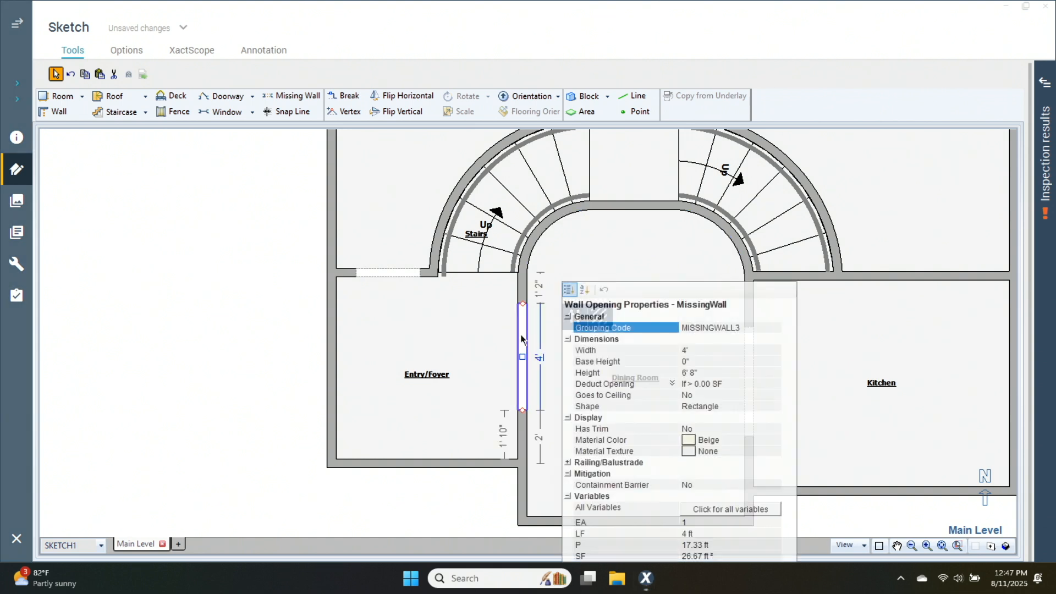
left_click(704, 407)
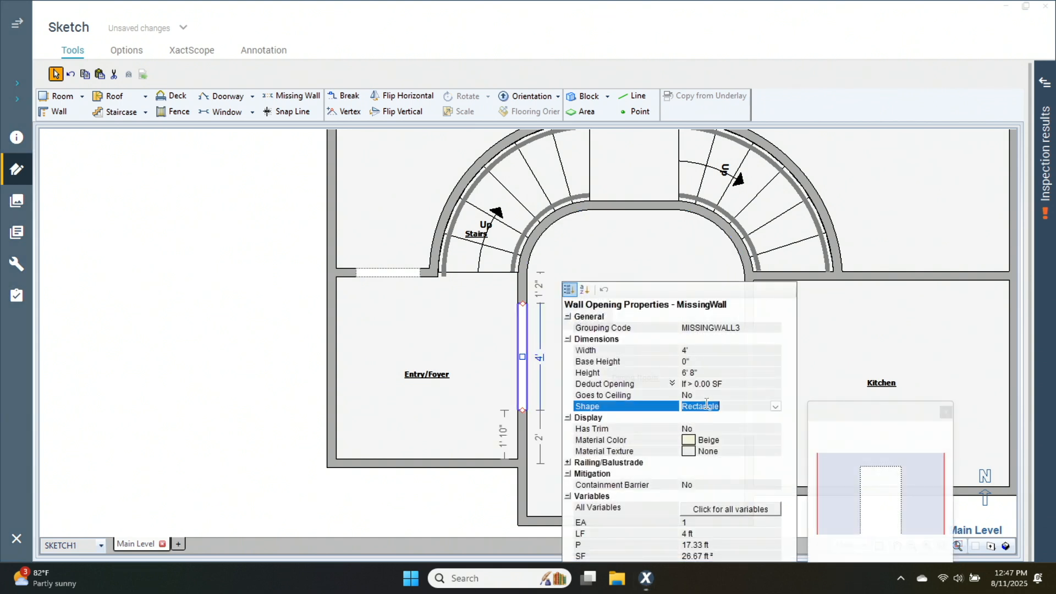
key("f")
key("Return")
left_click(342, 362)
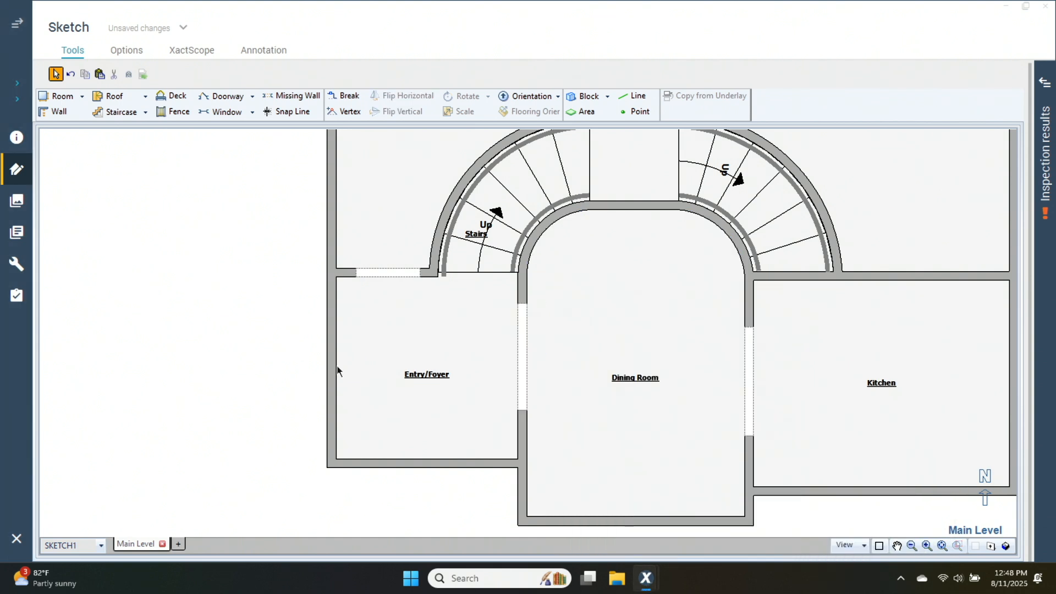
Make the opening between the Dining Room and Kitchen 4' wide with a Flat Arch shape
double_click(750, 396)
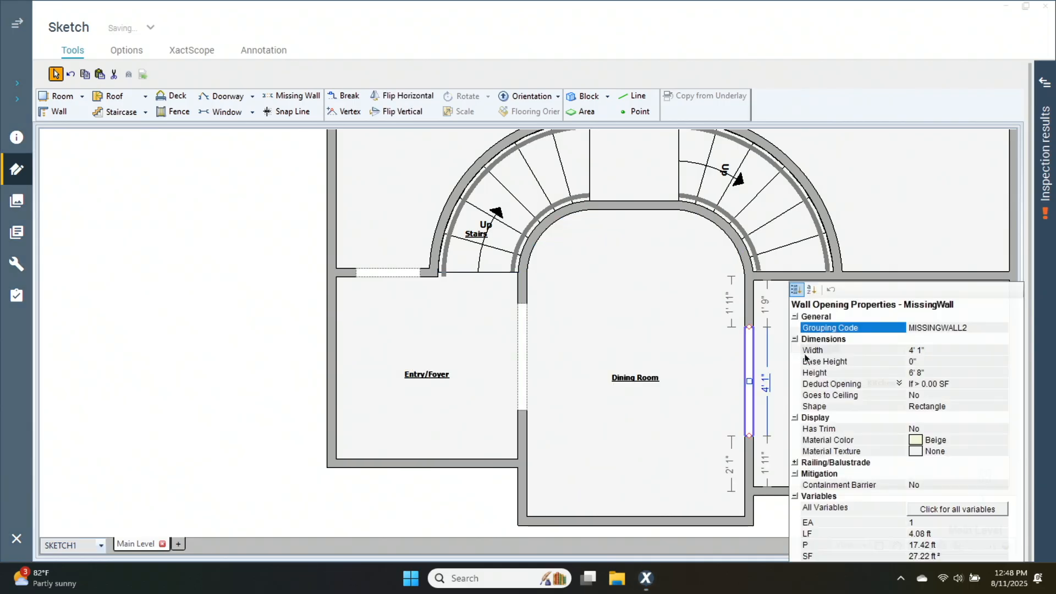
left_click(925, 352)
type("4")
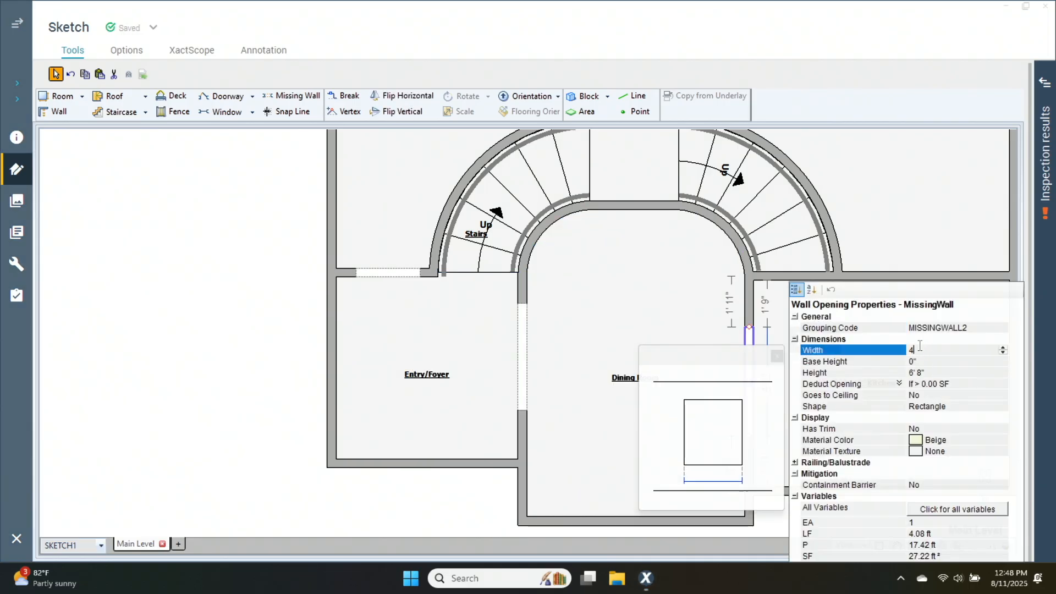
key("Return")
key("Return")
key("Return")
key("Return")
key("Return")
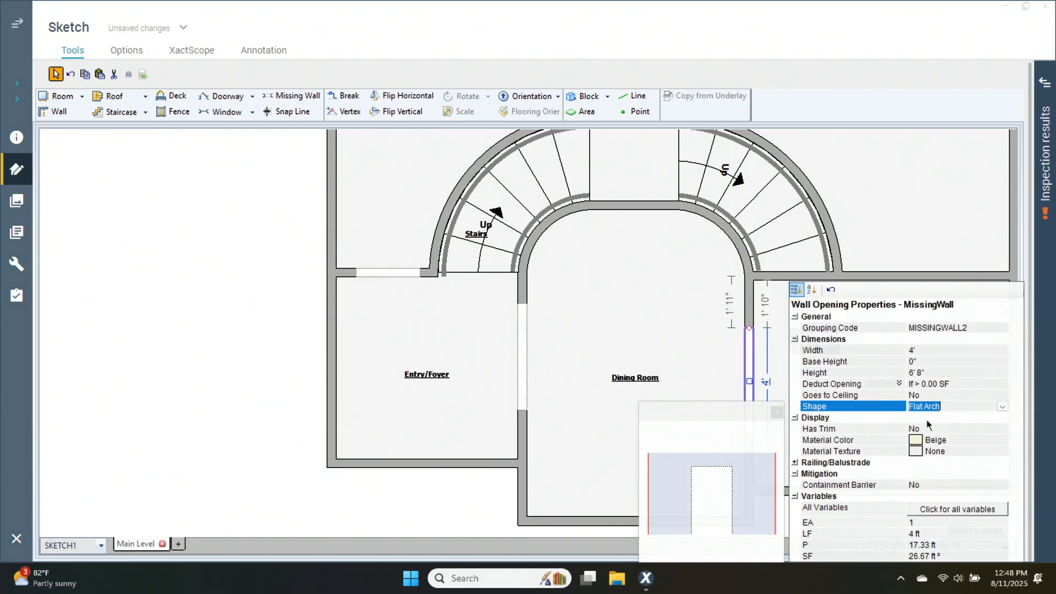
key("f")
key("Return")
left_click(299, 358)
Make the opening between the Entry/Foyer and Living Room 2' 8" wide with a Flat Arch shape
left_click(373, 274)
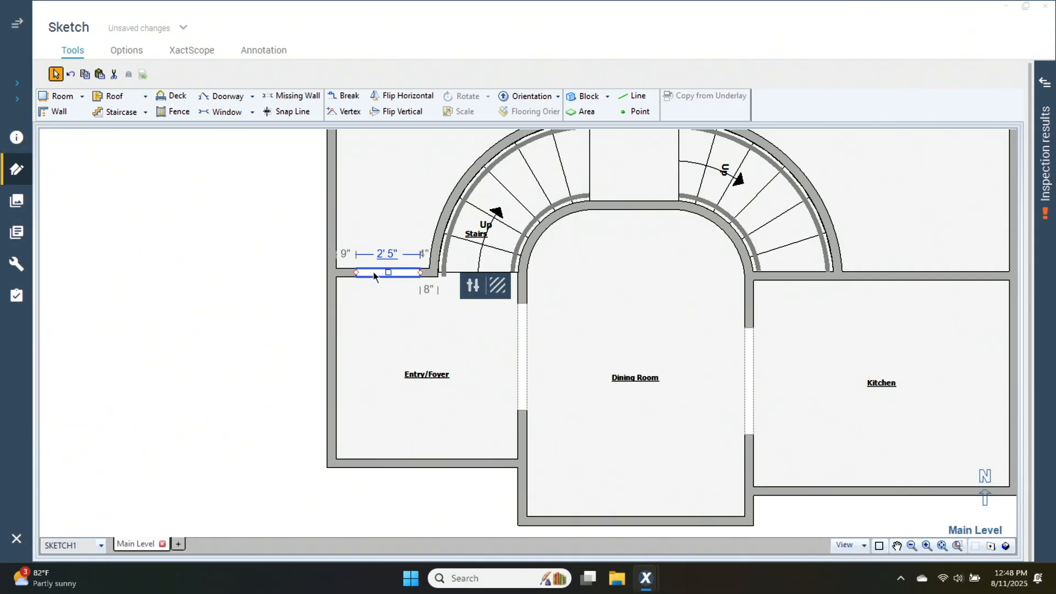
left_click(473, 285)
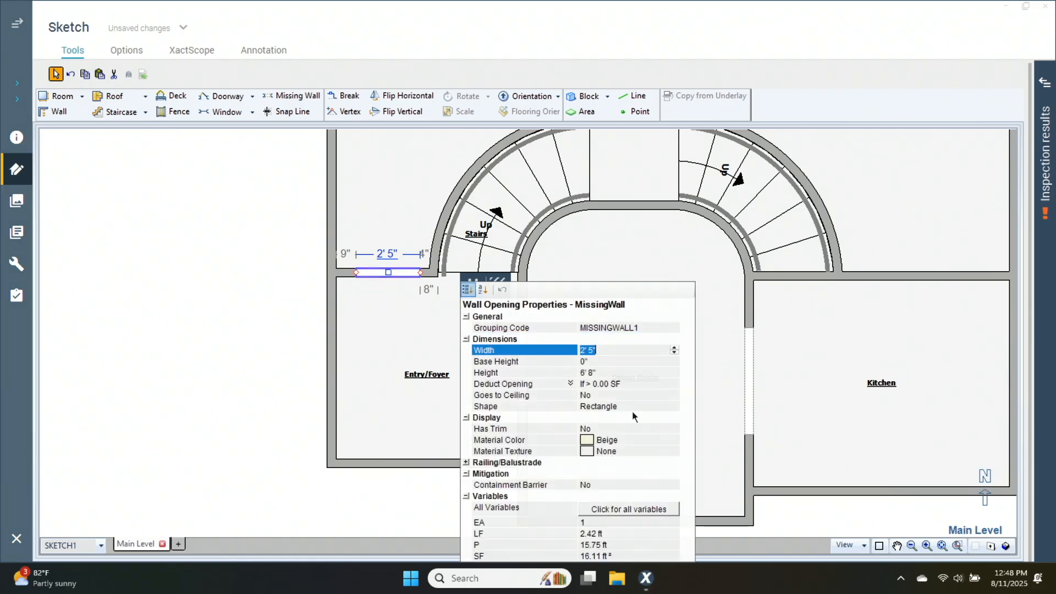
type("2,8")
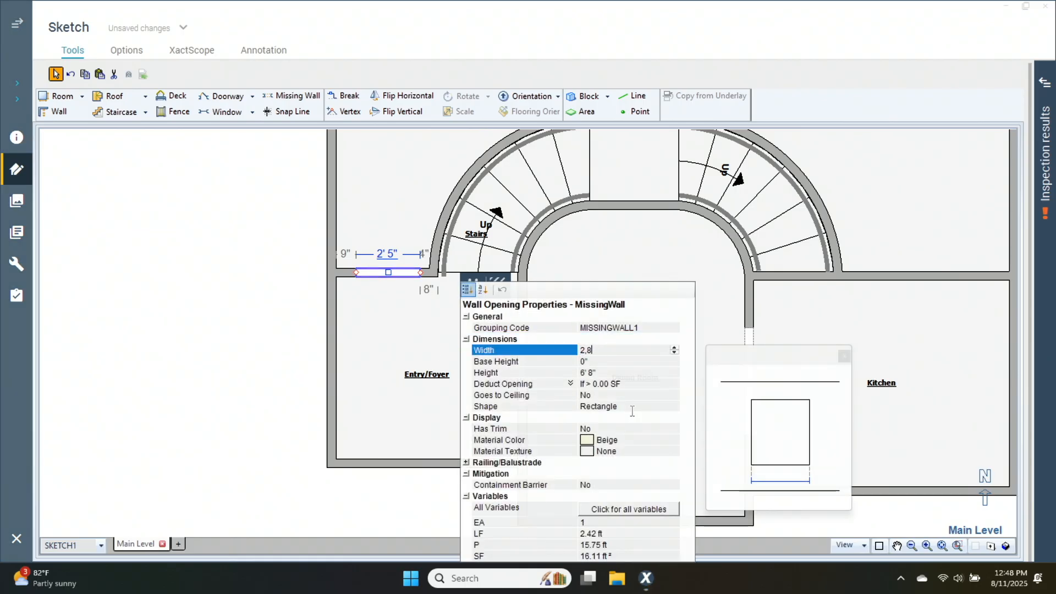
key("Return")
key("Return")
key("Return")
key("Return")
key("Return")
key("f")
key("Return")
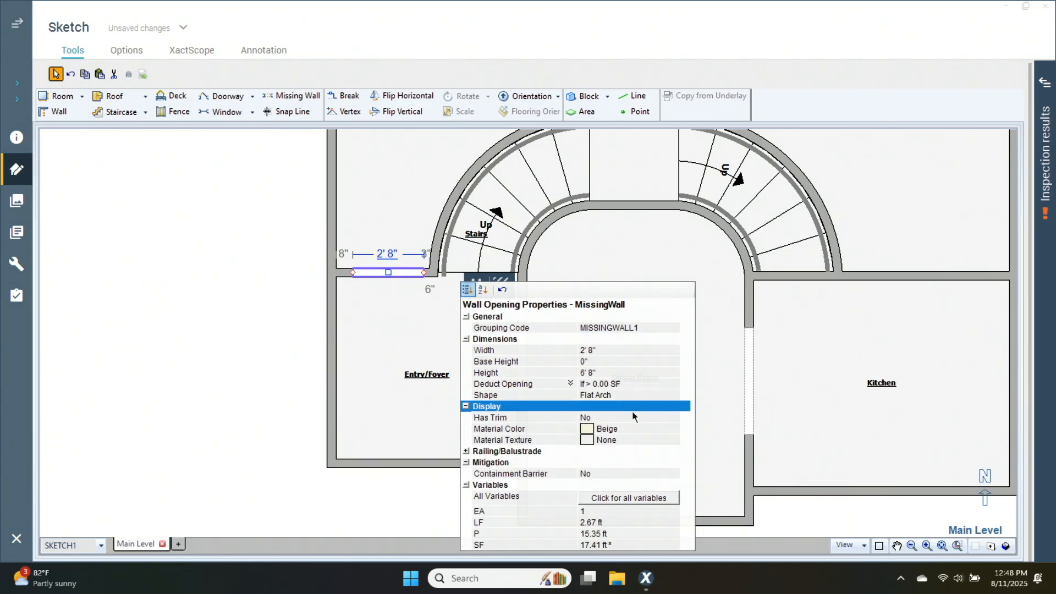
left_click(231, 391)
left_click(706, 461)
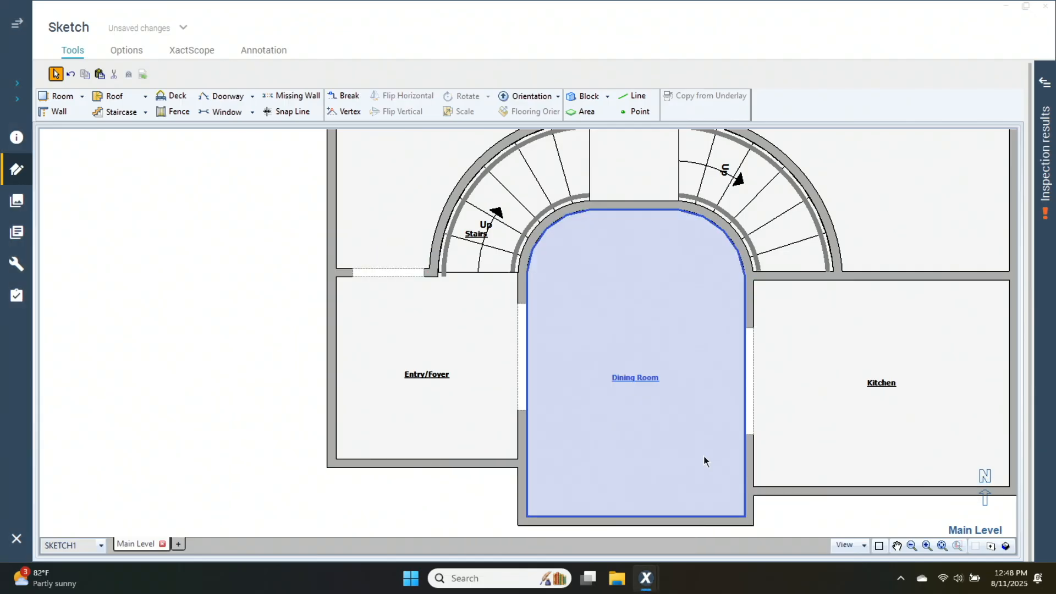
scroll(704, 456, "down", 2)
left_click(786, 461)
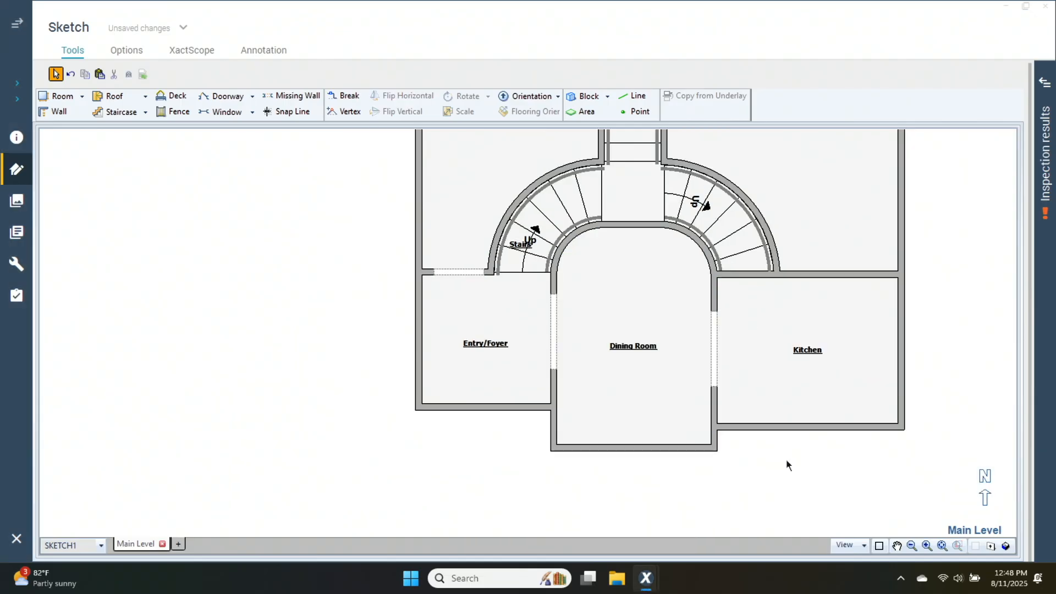
scroll(787, 465, "down", 1)
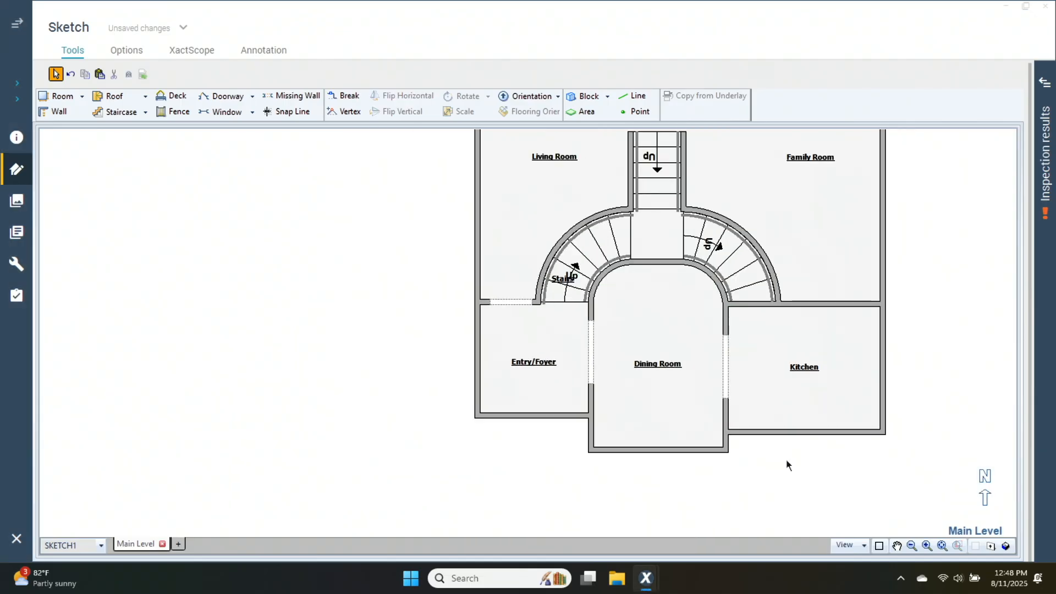
Add a 3' wide doorway in the Entry/Foyer's south exterior wall and flip it horizontally so it swings into the room
left_click(227, 99)
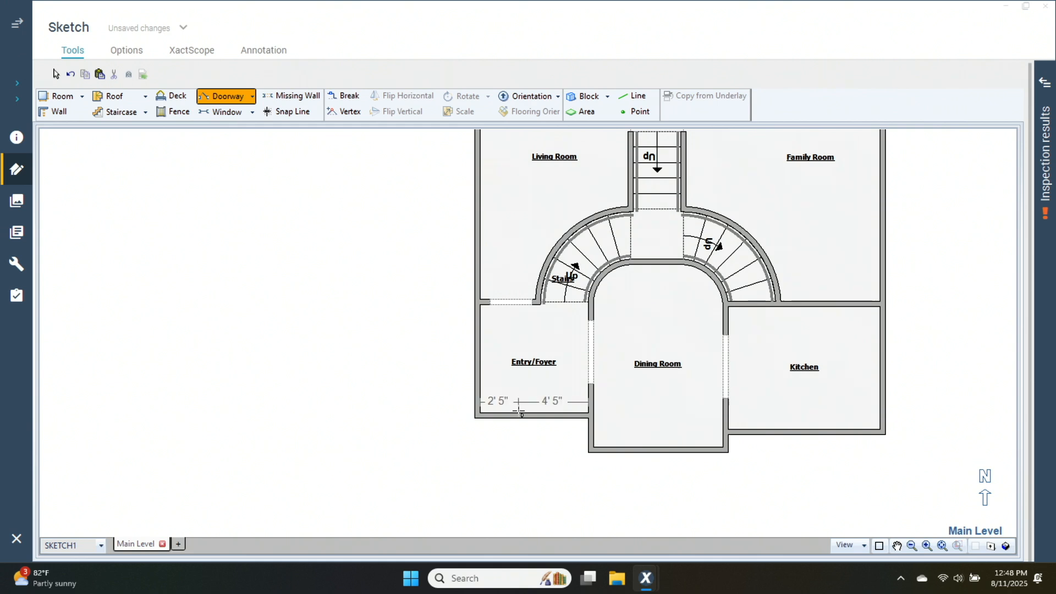
left_click(561, 418)
left_click(531, 402)
type("3")
key("Return")
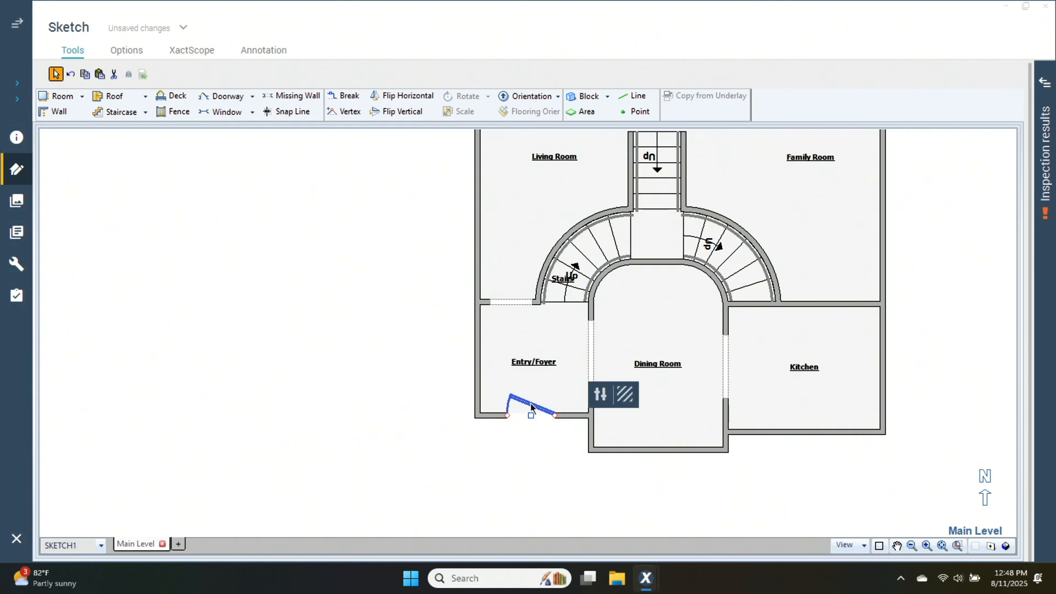
left_click(402, 110)
left_click(402, 99)
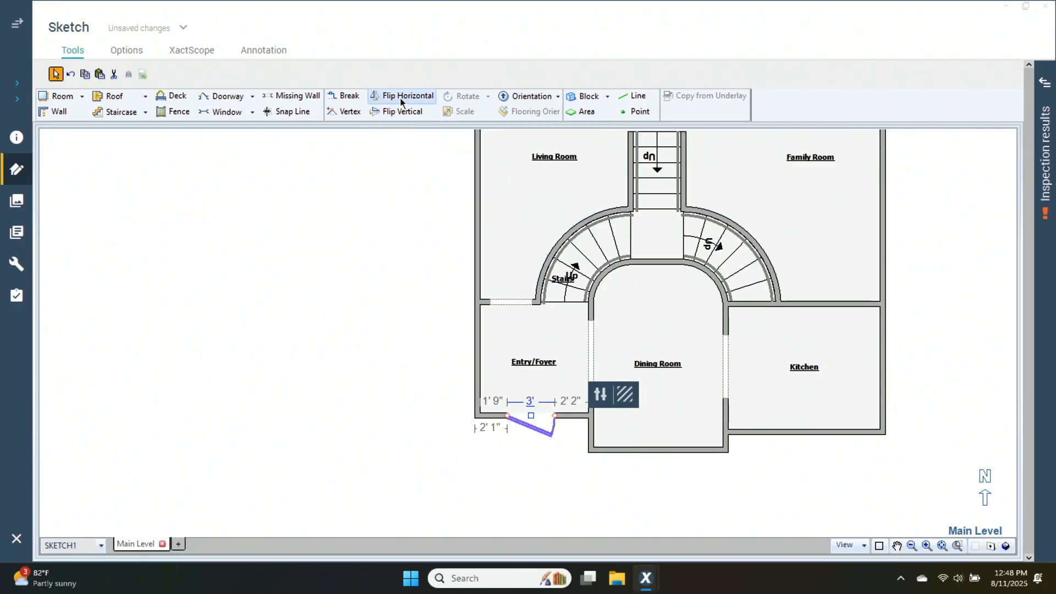
left_click(401, 116)
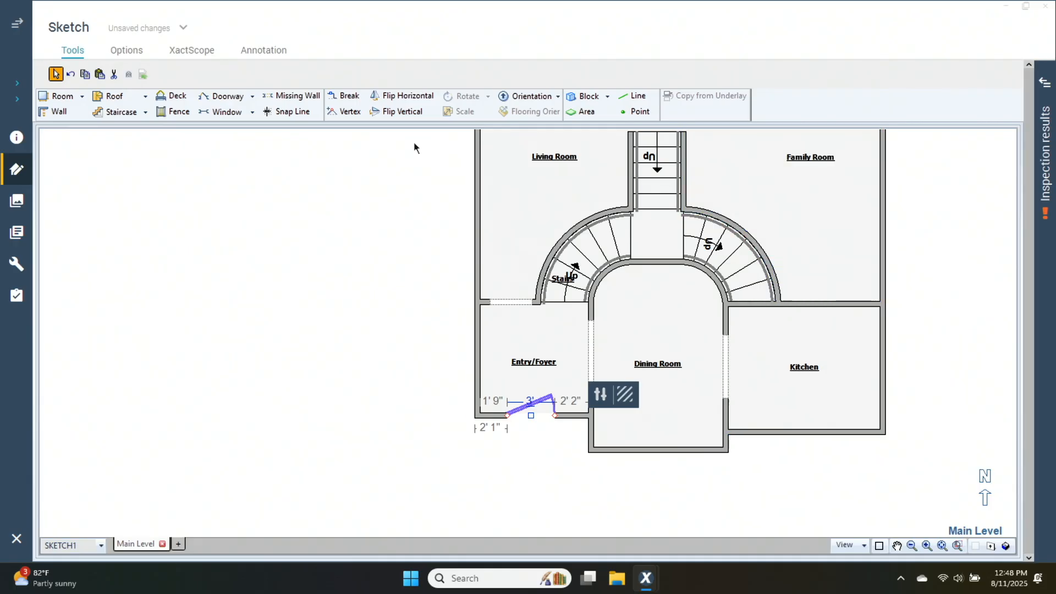
Add a 2' 6" doorway between the Kitchen and Family Room and a 3' wide window in the Kitchen's south wall
left_click(226, 99)
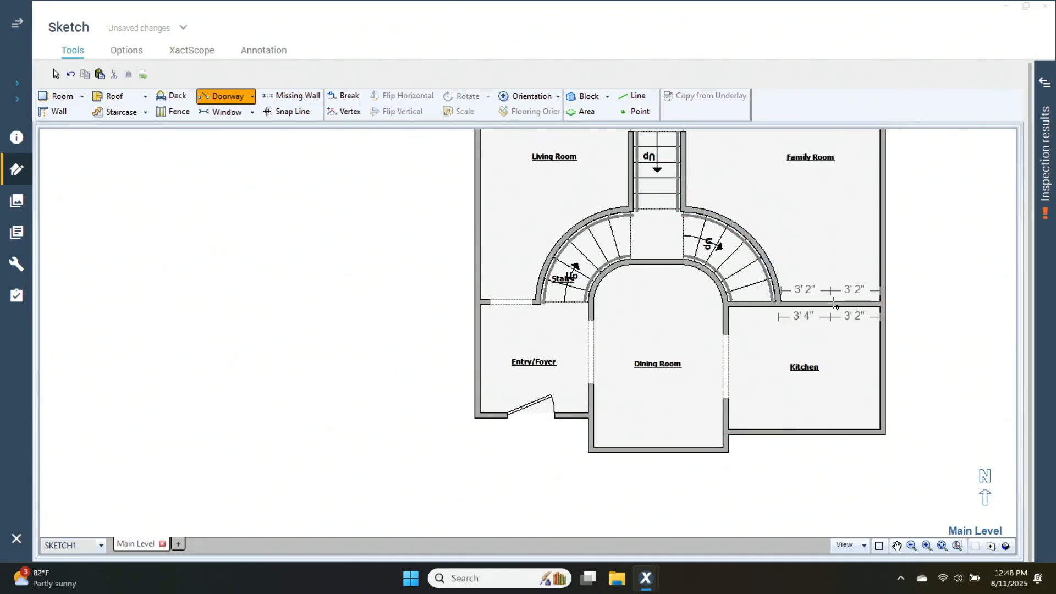
left_click(831, 302)
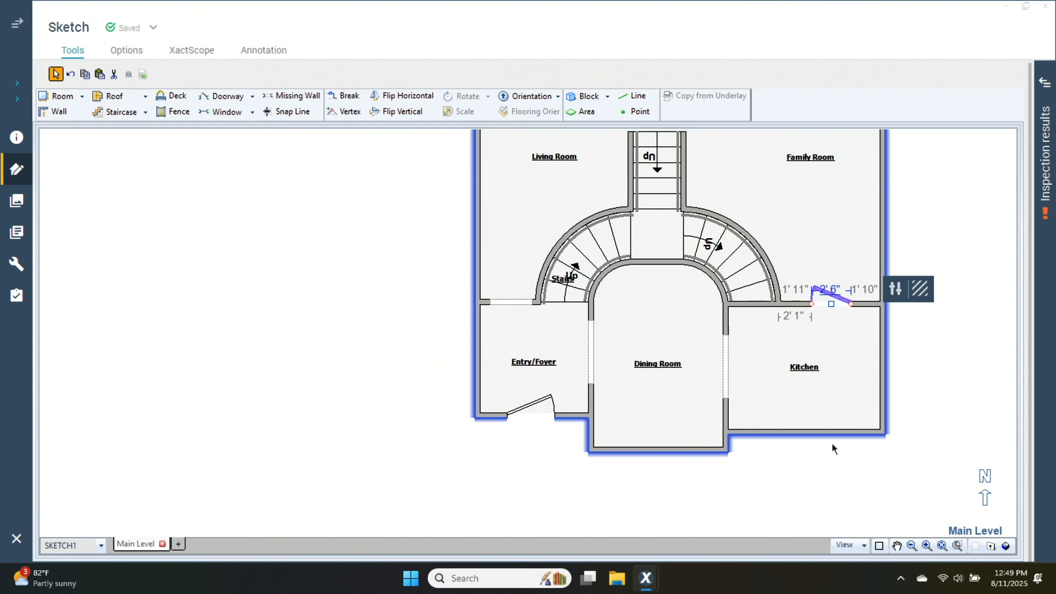
left_click(240, 114)
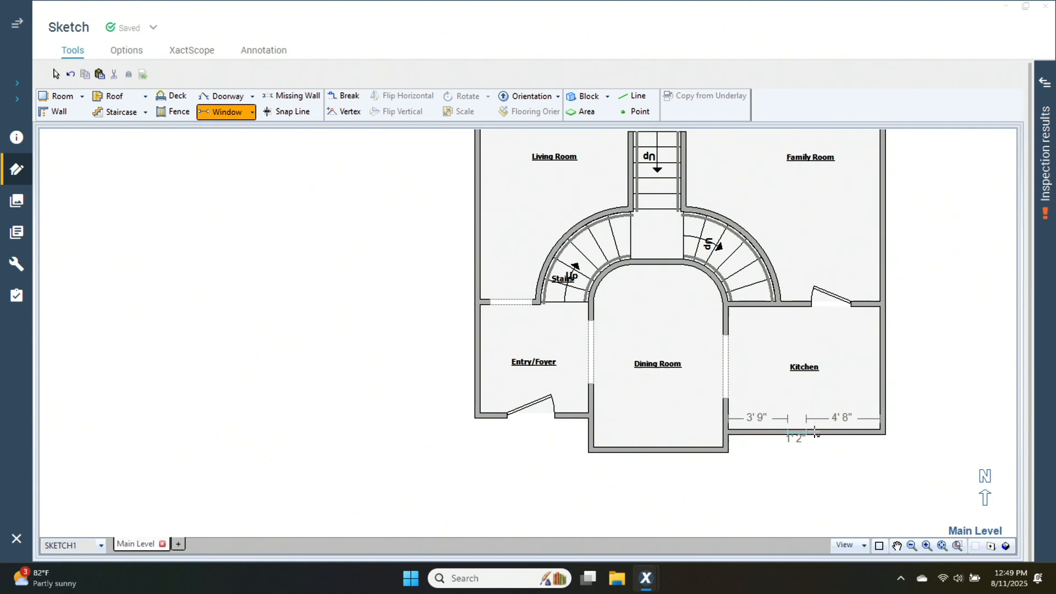
left_click(832, 432)
key("Return")
Set the Kitchen window's height to 3'
left_click(869, 444)
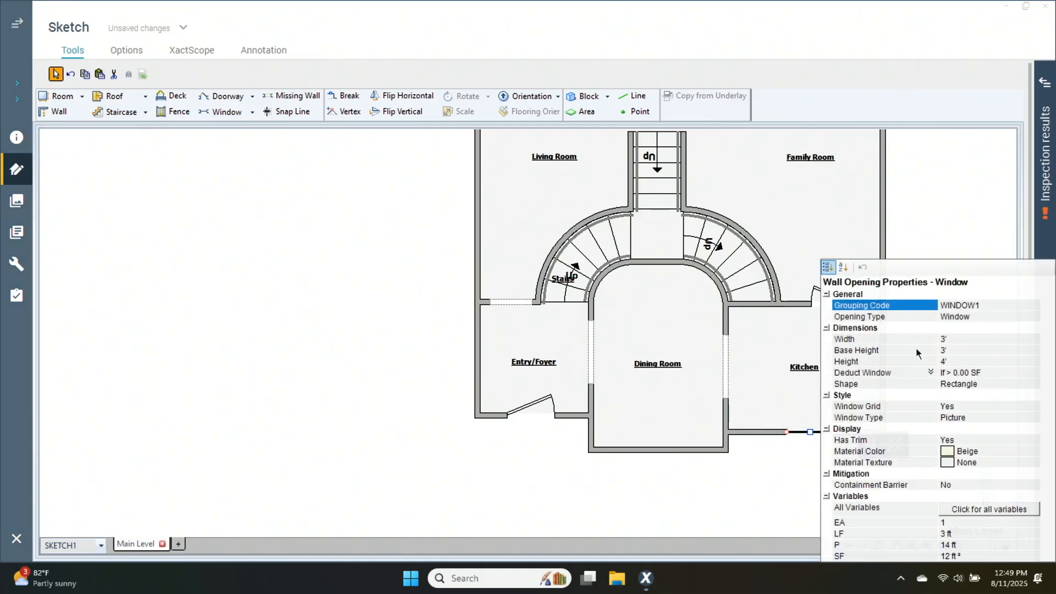
left_click(949, 350)
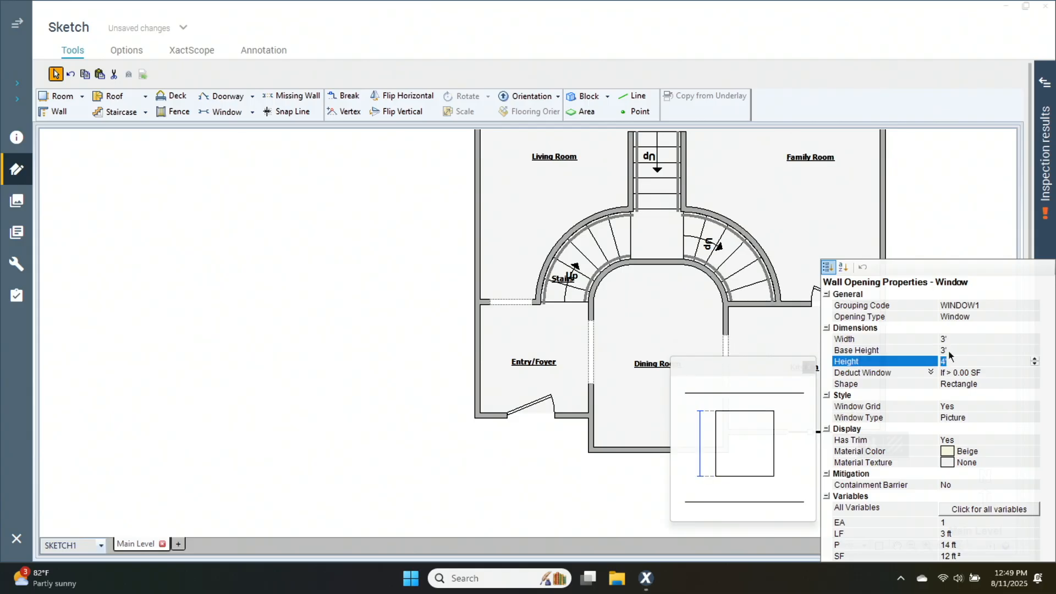
key("Tab")
type("3")
key("Up")
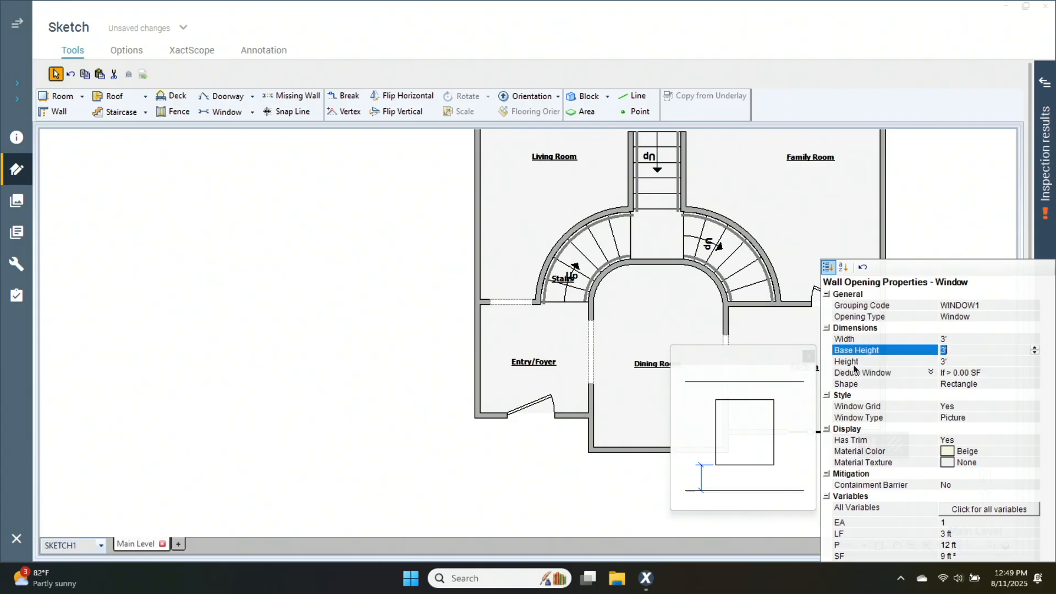
key("Return")
left_click(438, 455)
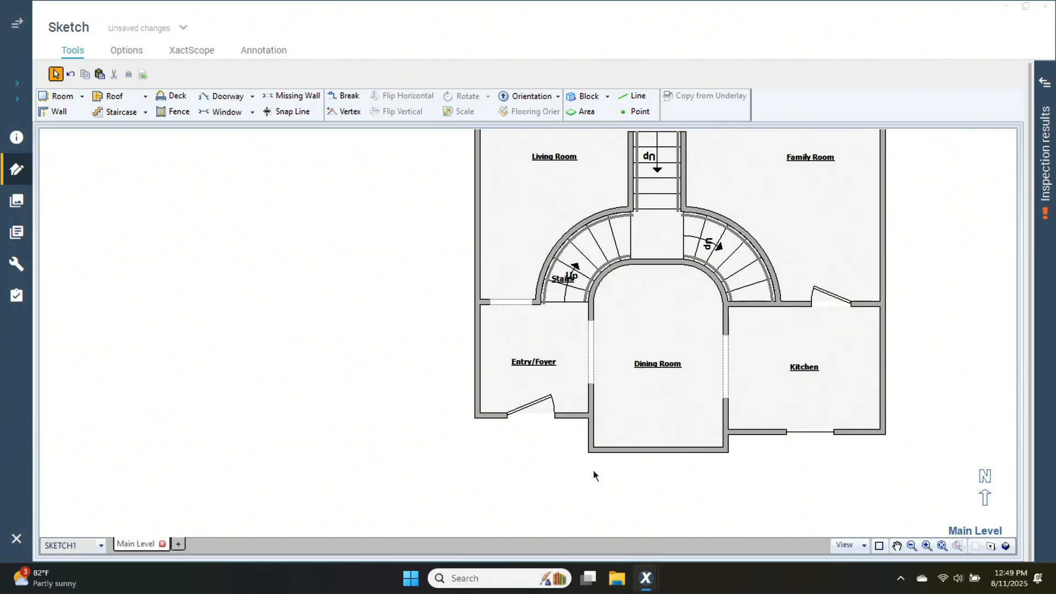
Examine the level in 3D from several angles, checking the staircase and the room openings, and return to the plan
left_click(1005, 546)
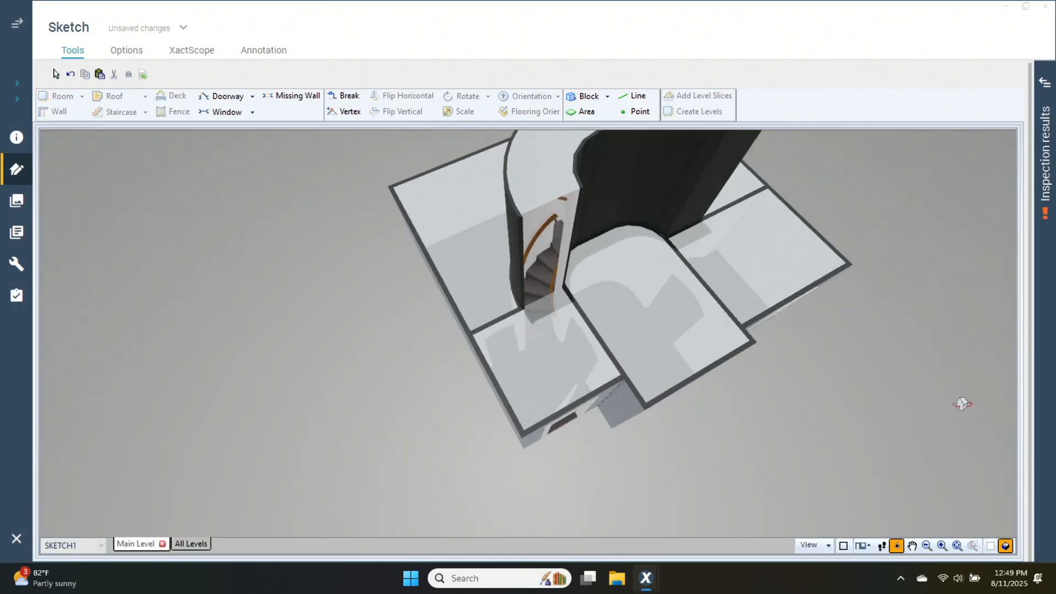
left_click_drag(962, 403, 736, 337)
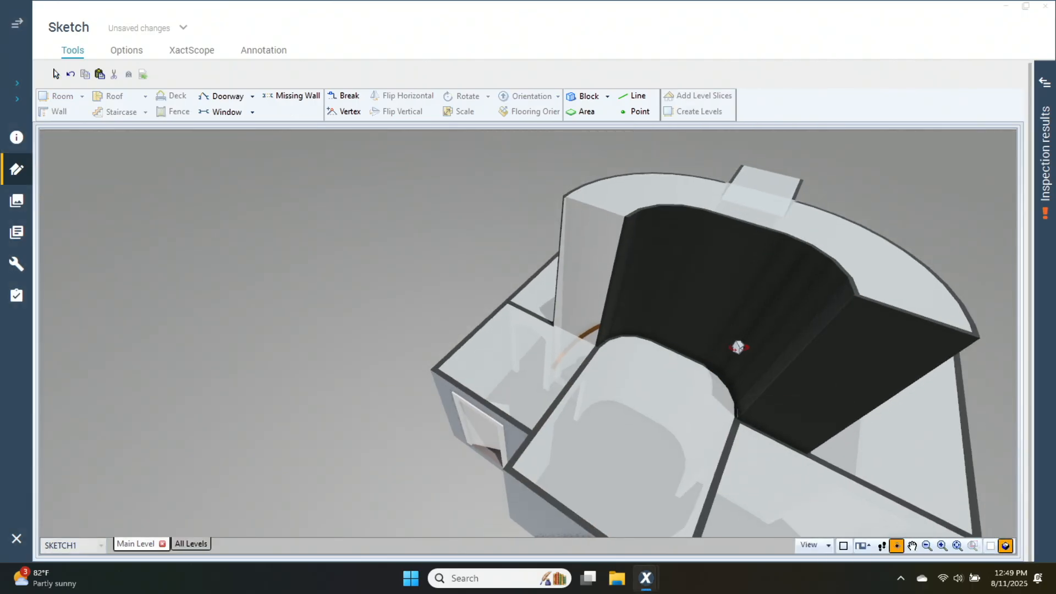
scroll(744, 374, "down", 4)
left_click_drag(813, 479, 816, 424)
left_click(1005, 546)
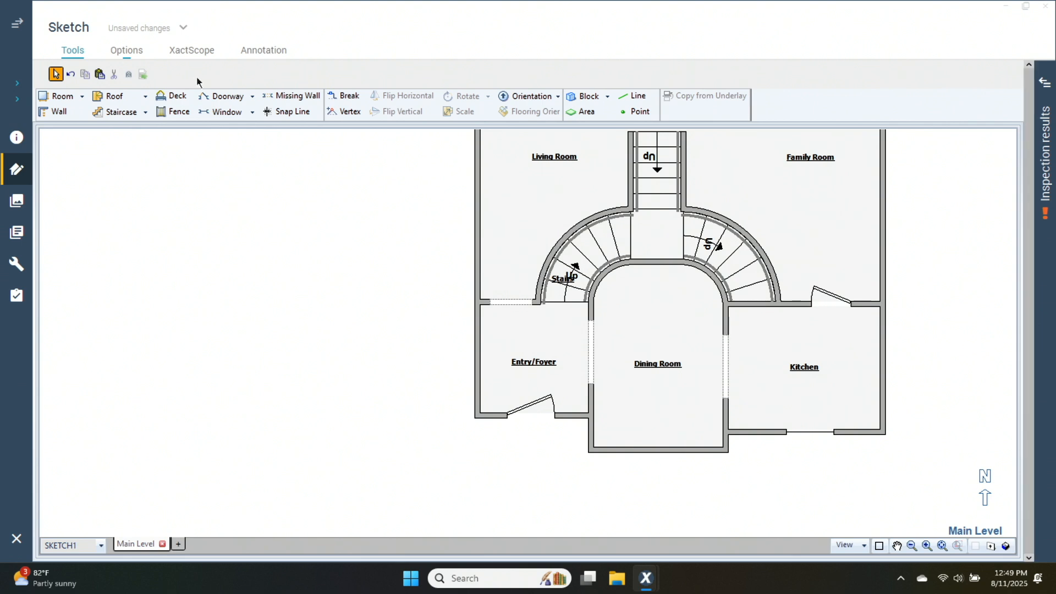
Add windows to the Dining Room's south wall, the Living Room's west wall and the Family Room's east wall
left_click(230, 112)
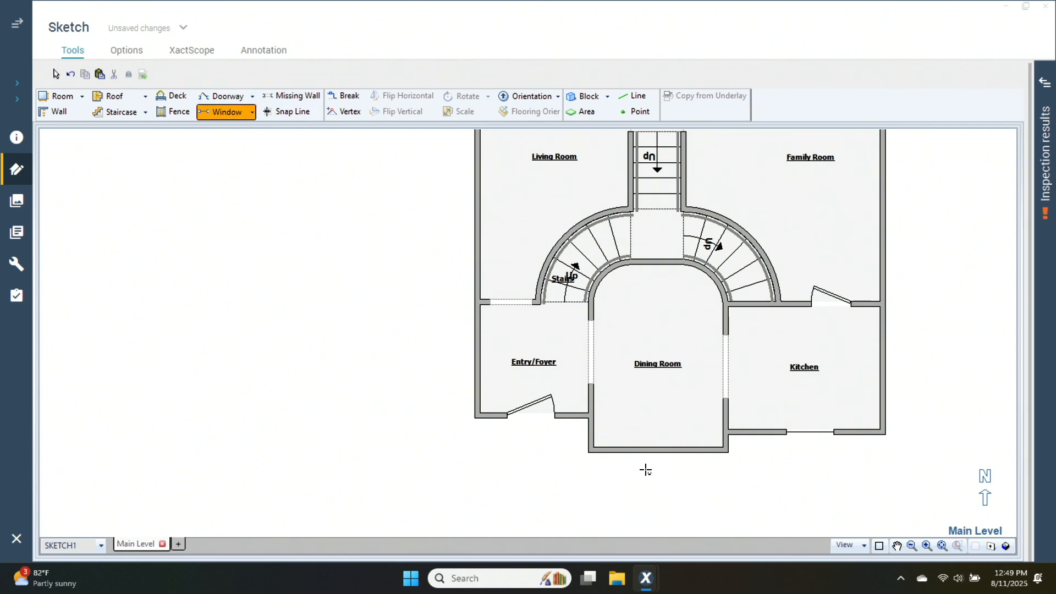
scroll(794, 434, "down", 3)
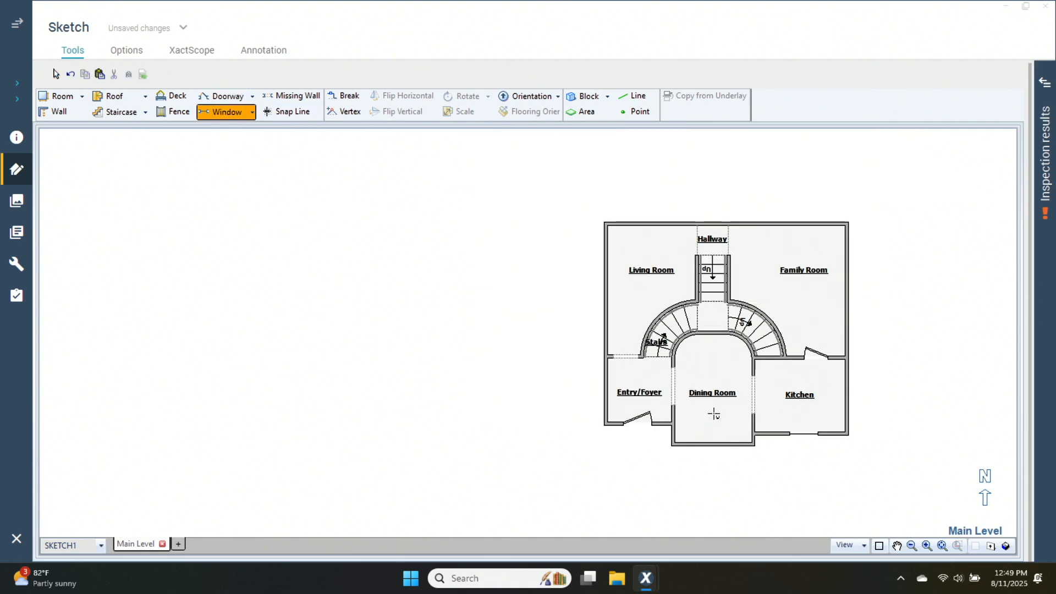
left_click(713, 446)
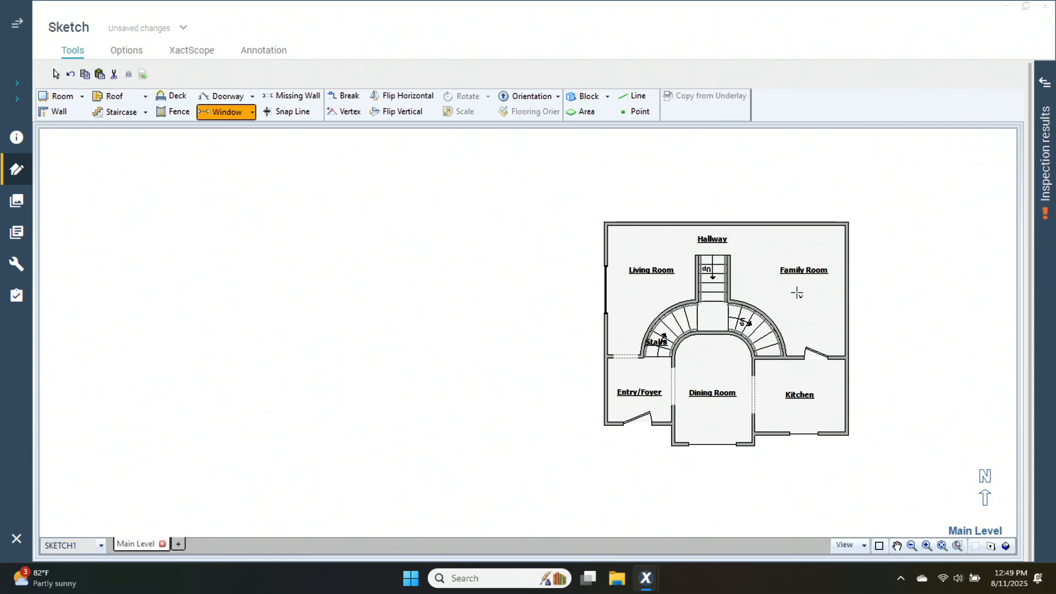
left_click(847, 288)
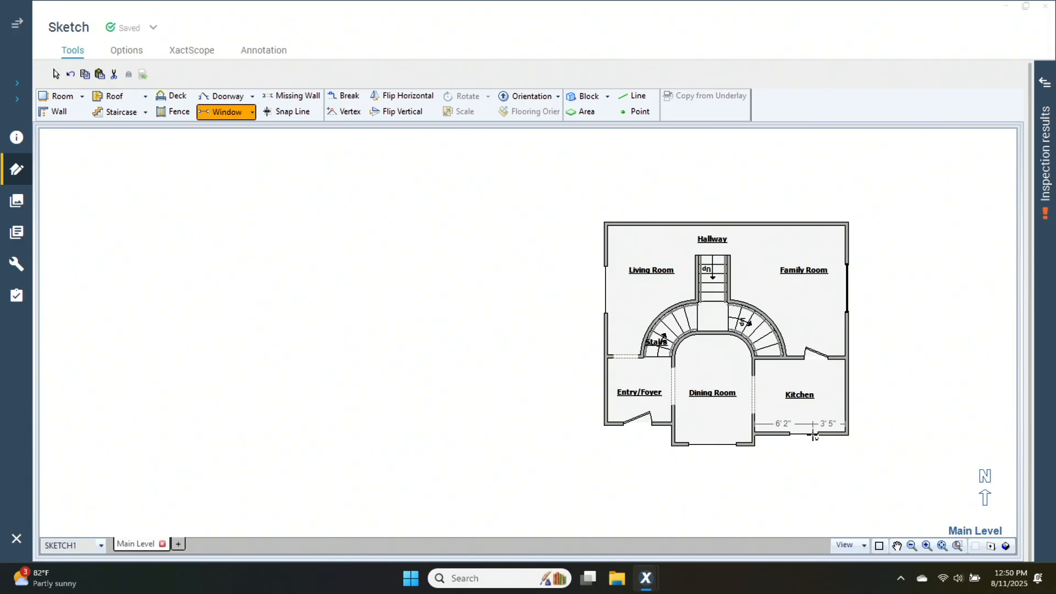
key("Escape")
Make the straight stair flight below the Hallway a subgroup of Stairs
scroll(720, 288, "up", 3)
double_click(720, 287)
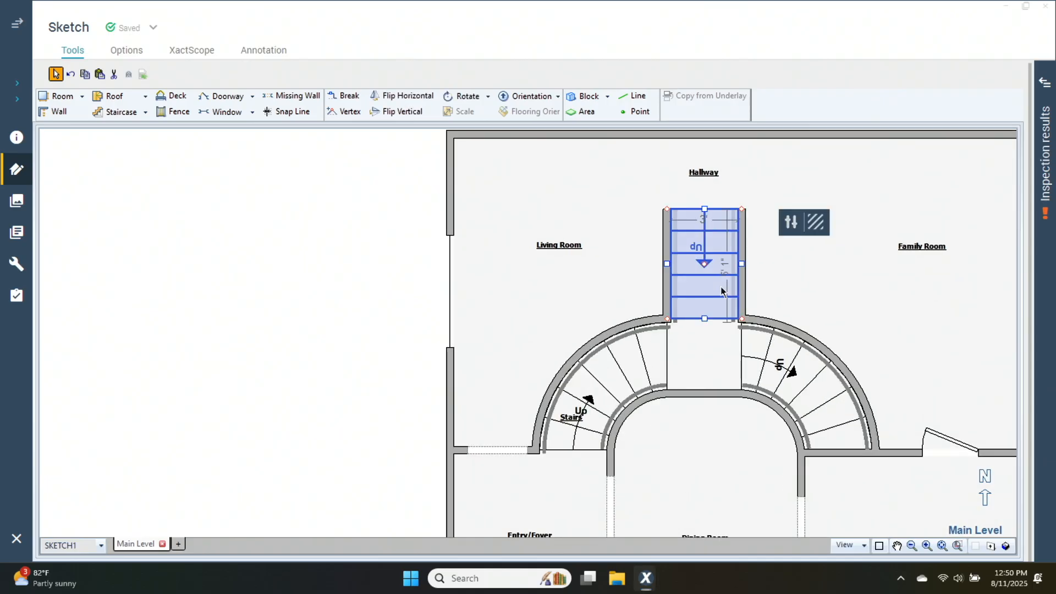
left_click(922, 82)
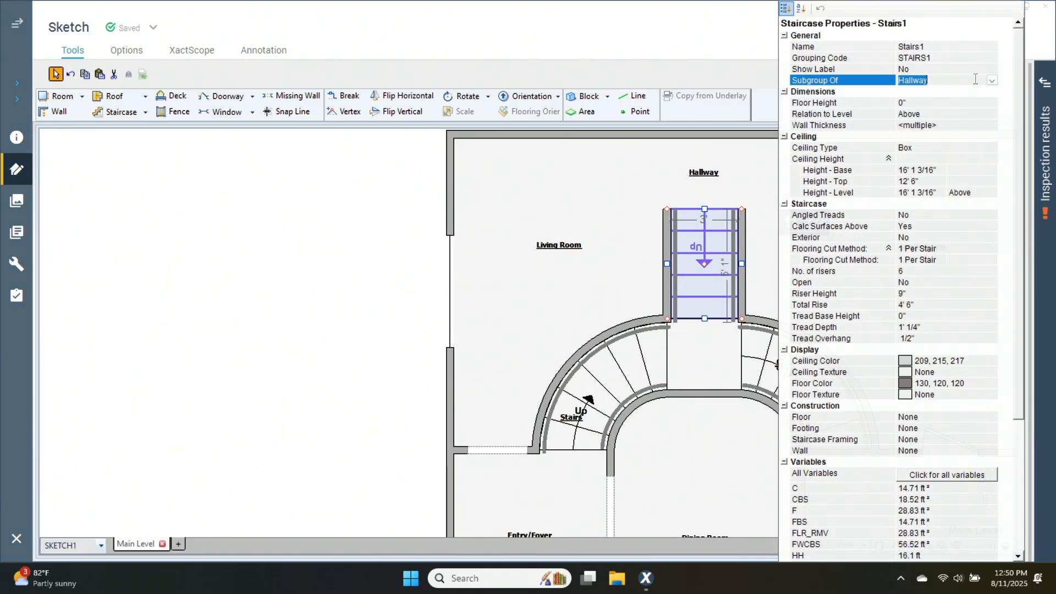
left_click(991, 80)
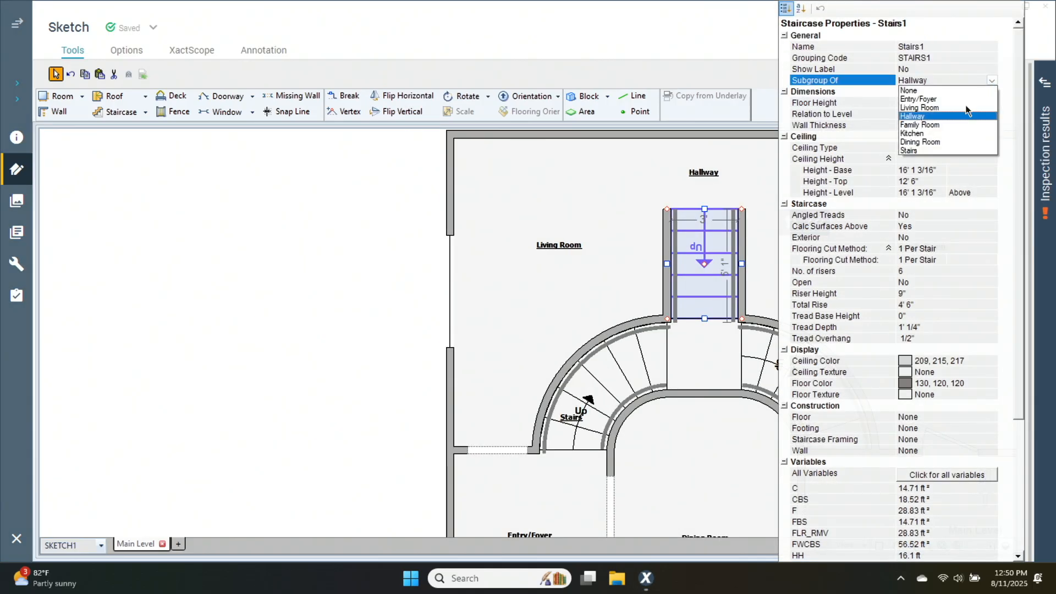
left_click(931, 150)
left_click(371, 322)
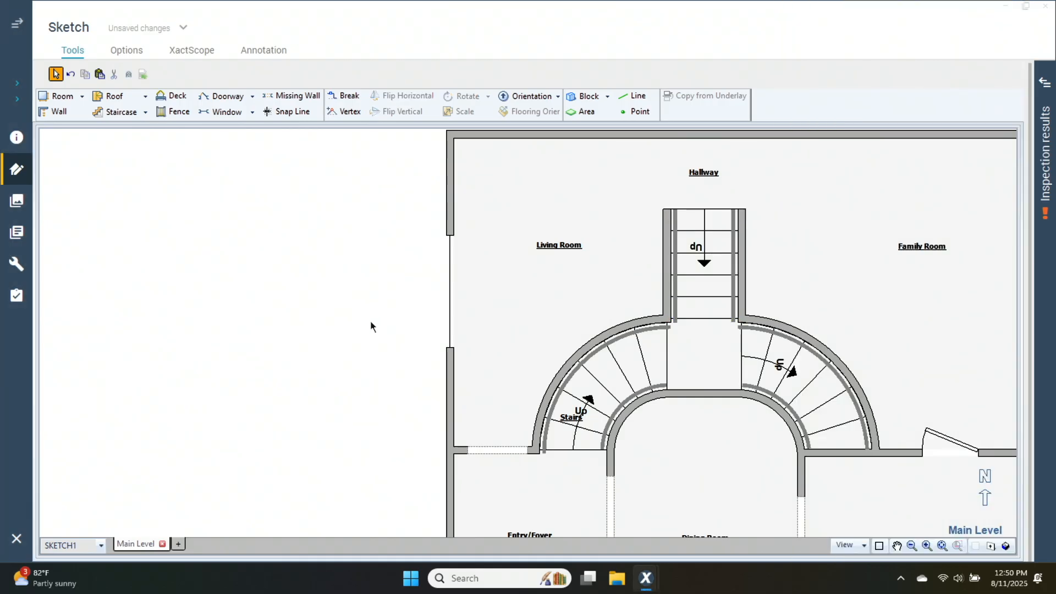
Open the 3' wall between the Kitchen and the foot of the east curved stair flight with a missing wall
left_click(828, 423)
left_click(850, 454)
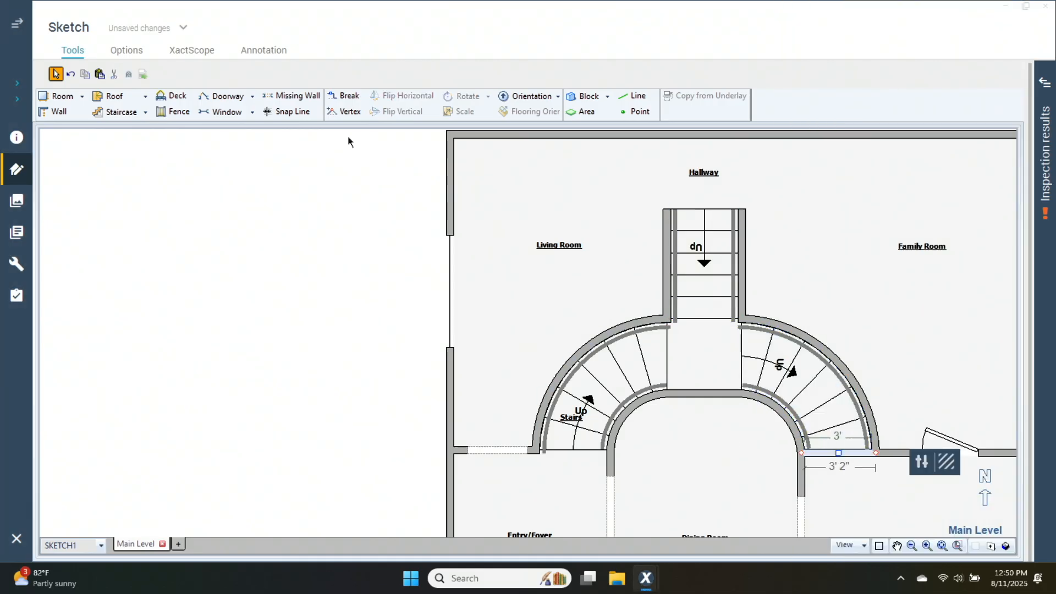
left_click(292, 96)
left_click(853, 454)
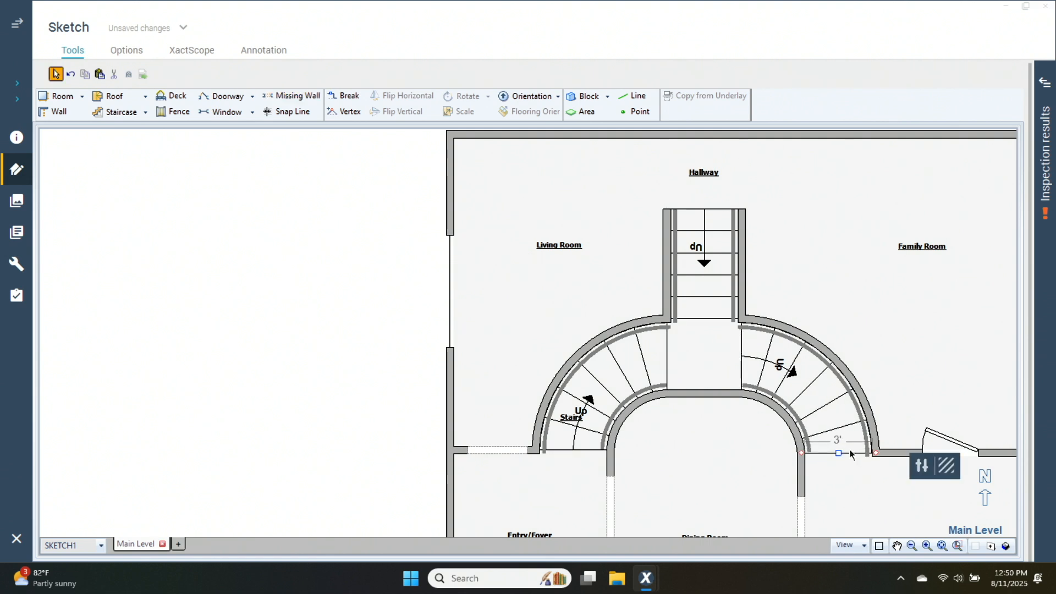
Check the east curved stair flight's properties, including its subgroup and ceiling heights
double_click(823, 421)
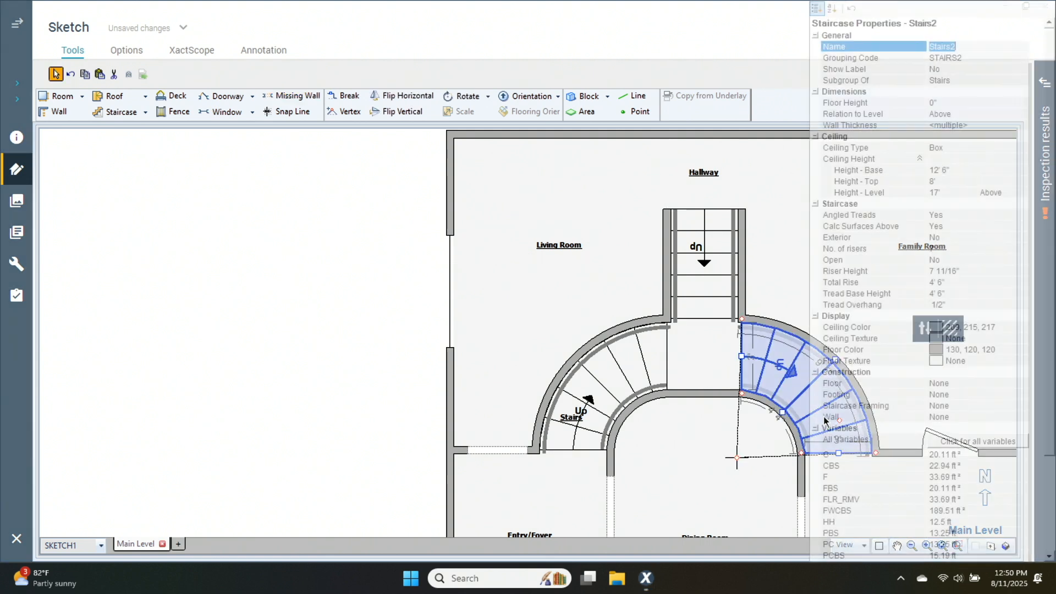
left_click(361, 368)
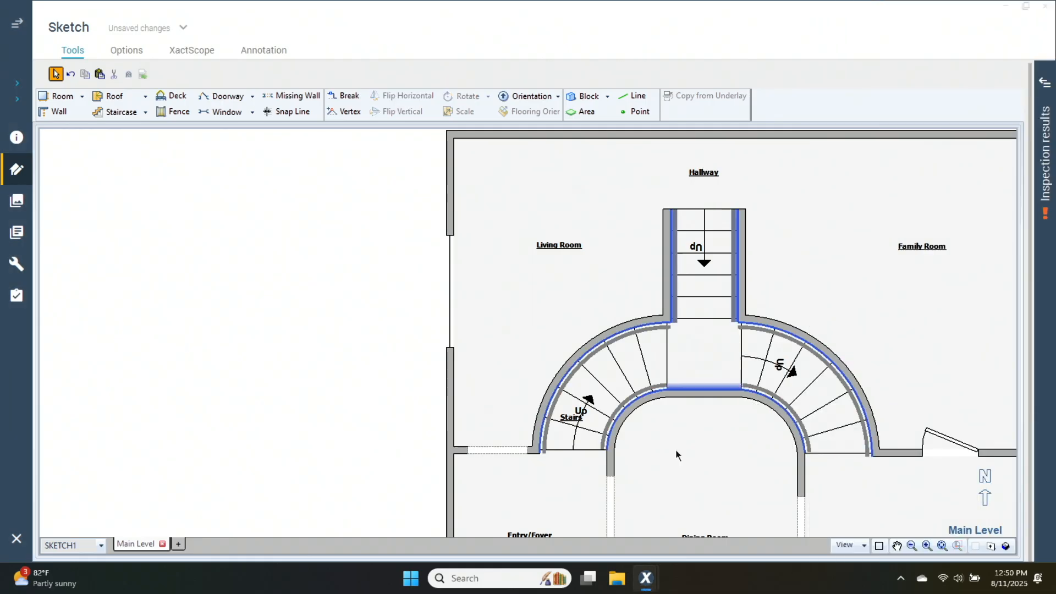
left_click(834, 421)
double_click(837, 413)
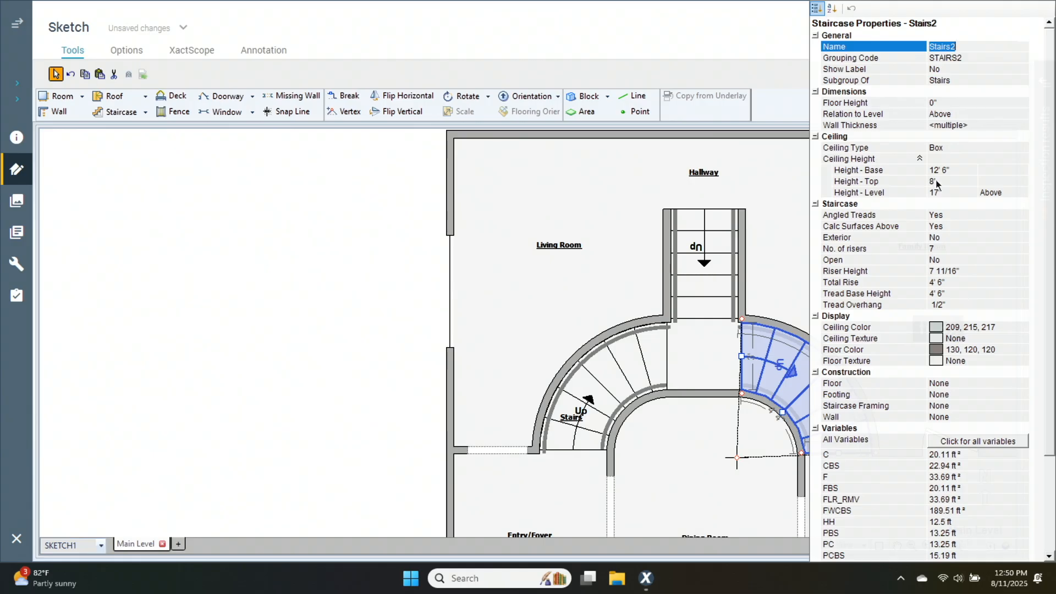
left_click(272, 257)
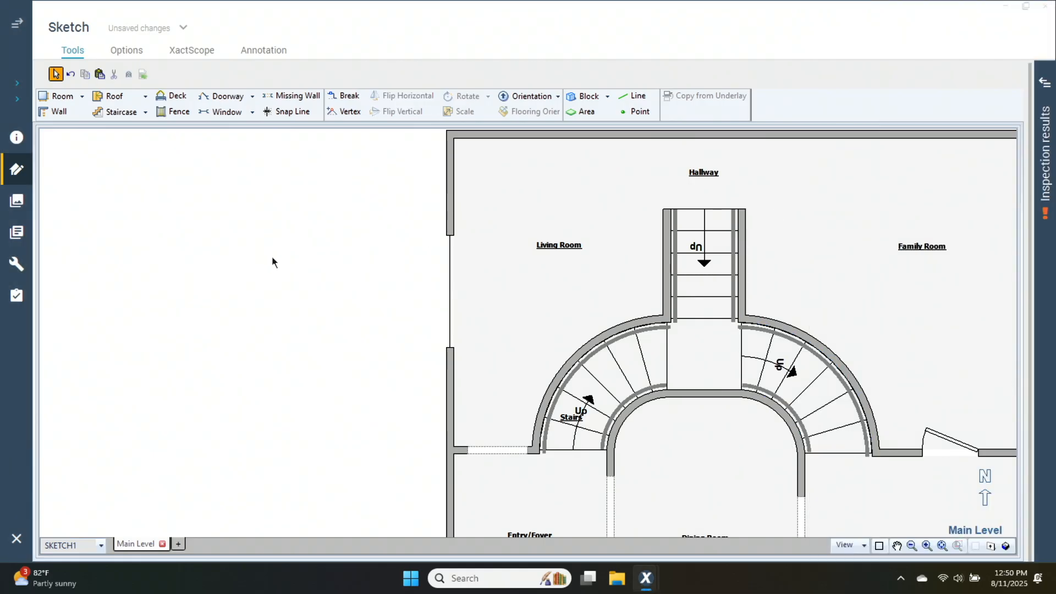